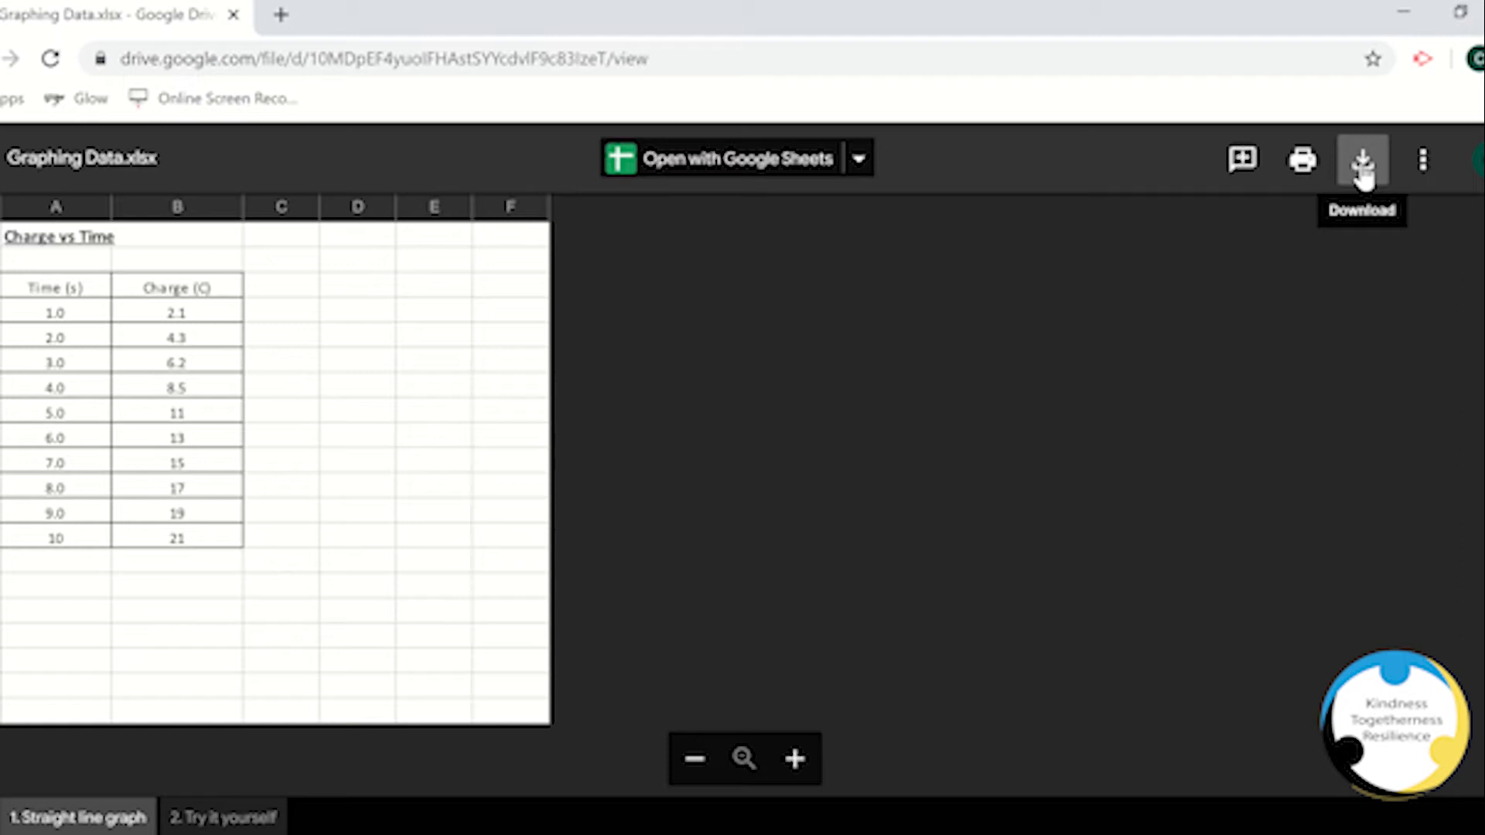
# Step: Download Graphing Data.xlsx from Google Drive and show the downloaded file in its folder, then close the folder window
pyautogui.click(1363, 163)
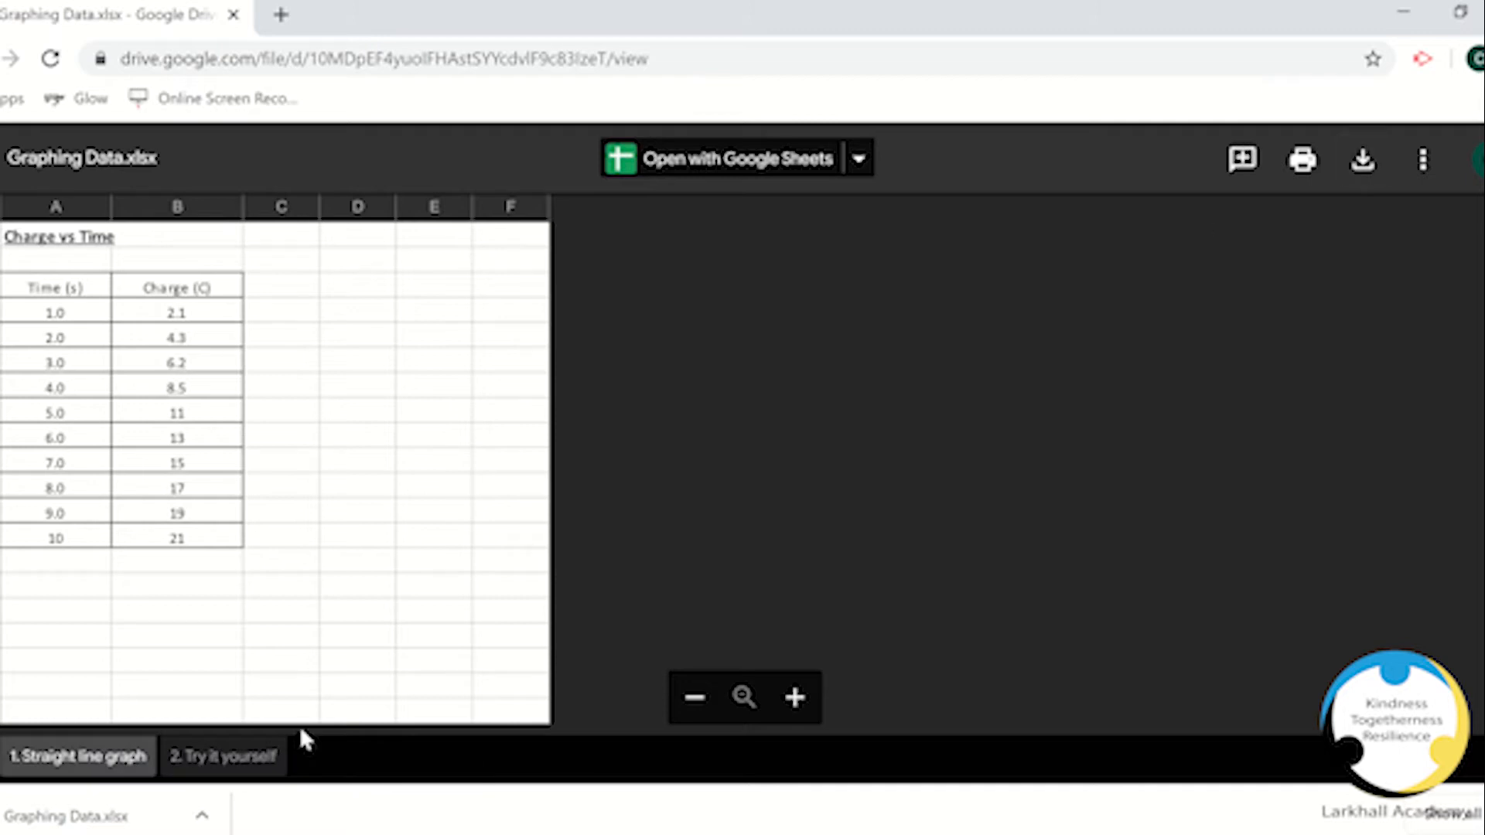
pyautogui.click(203, 816)
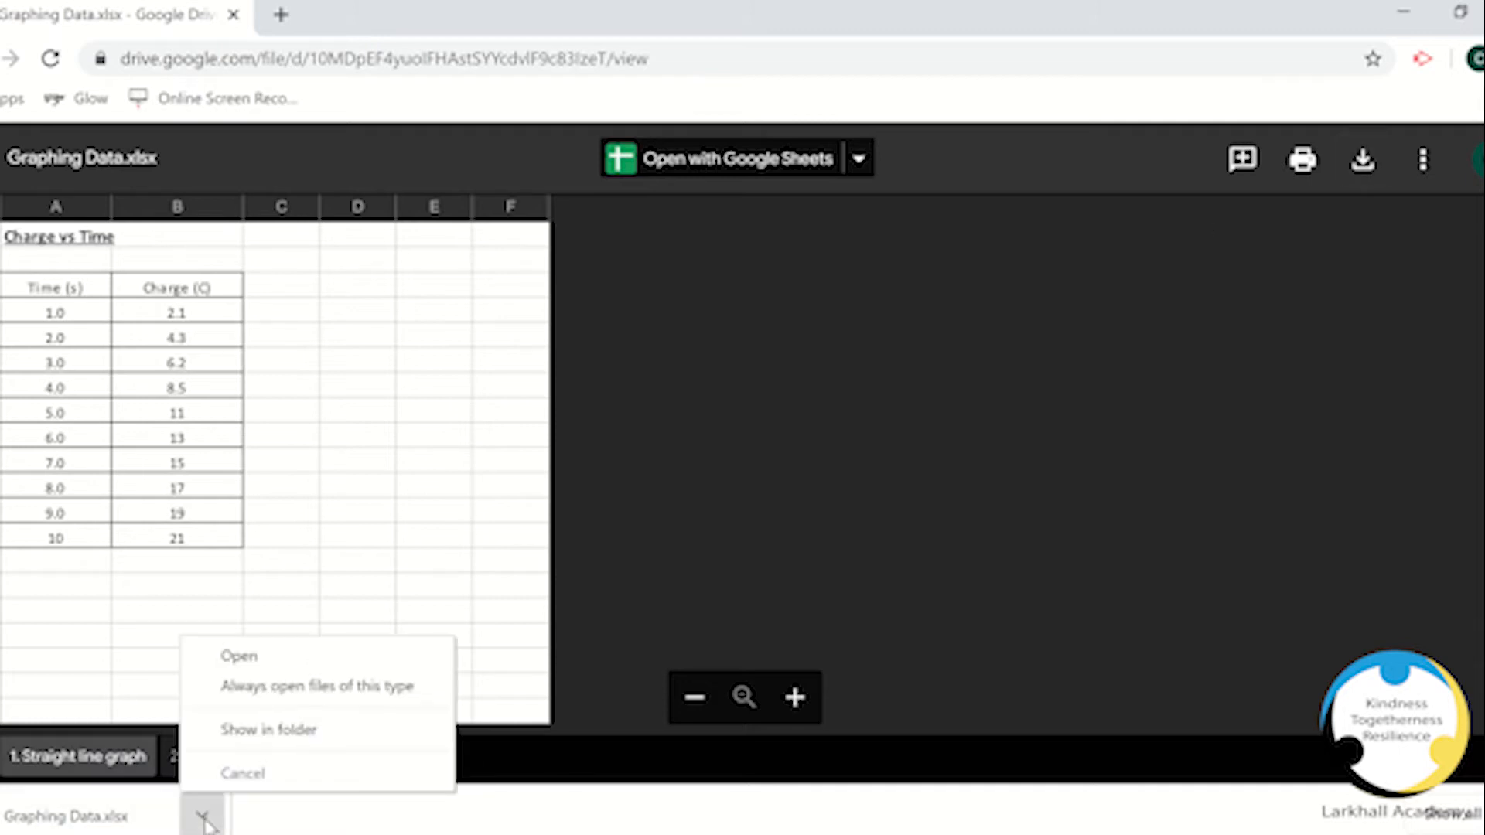
pyautogui.click(301, 734)
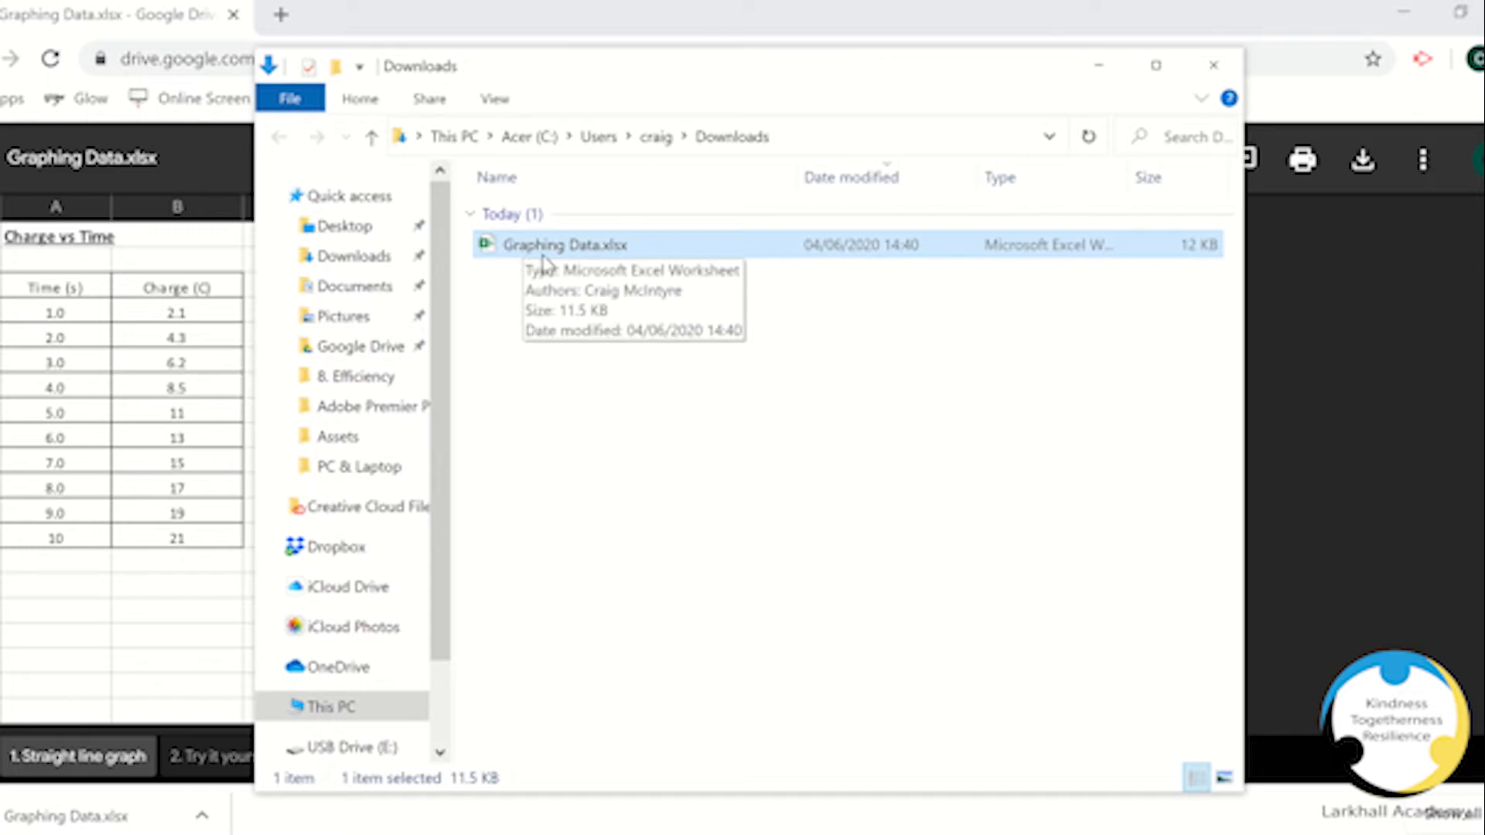
pyautogui.click(1314, 354)
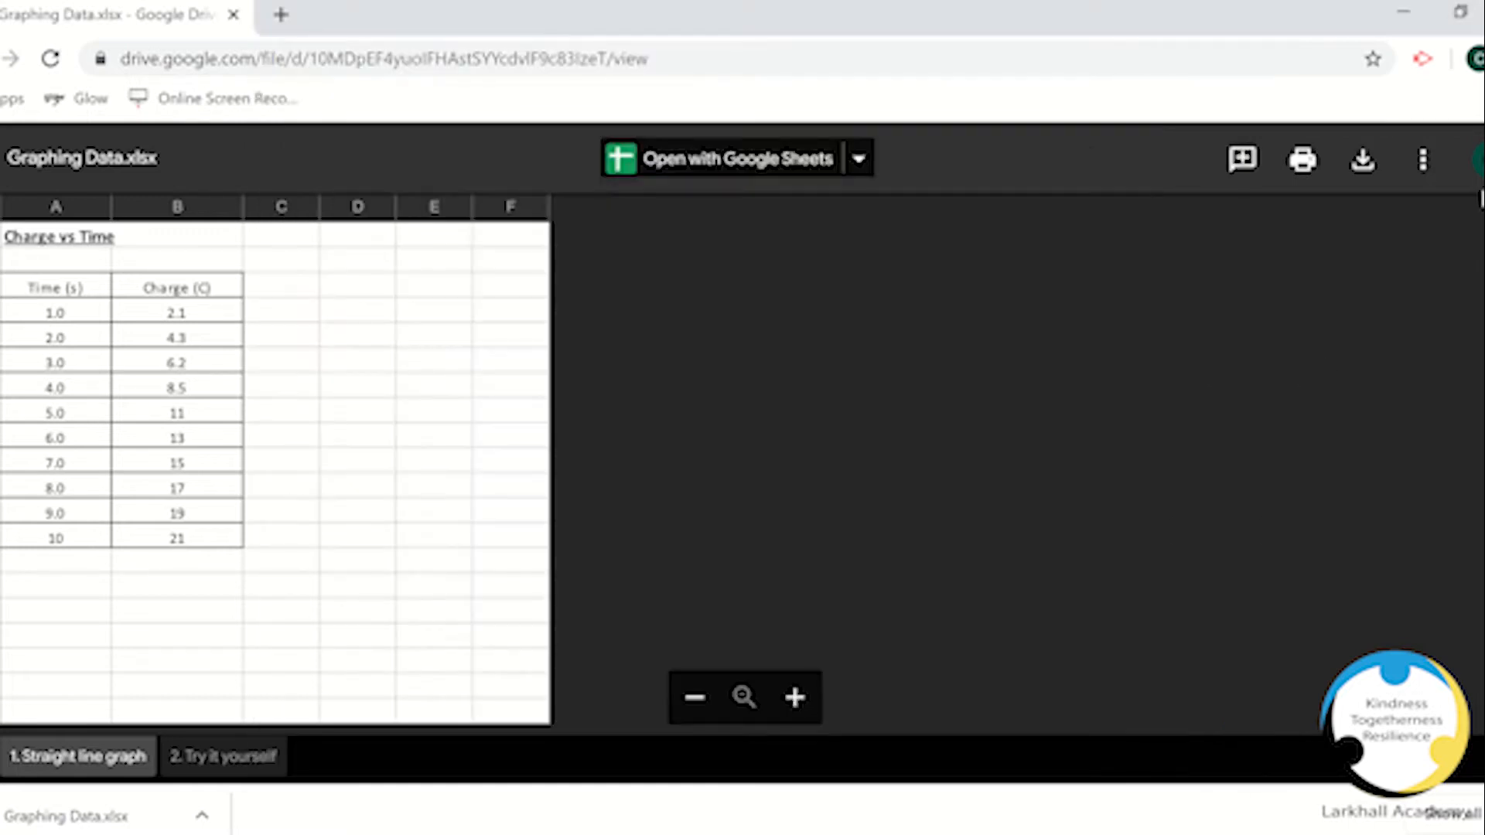
# Step: Open the browser's downloads page to check the downloaded file, then close that tab
pyautogui.click(1481, 59)
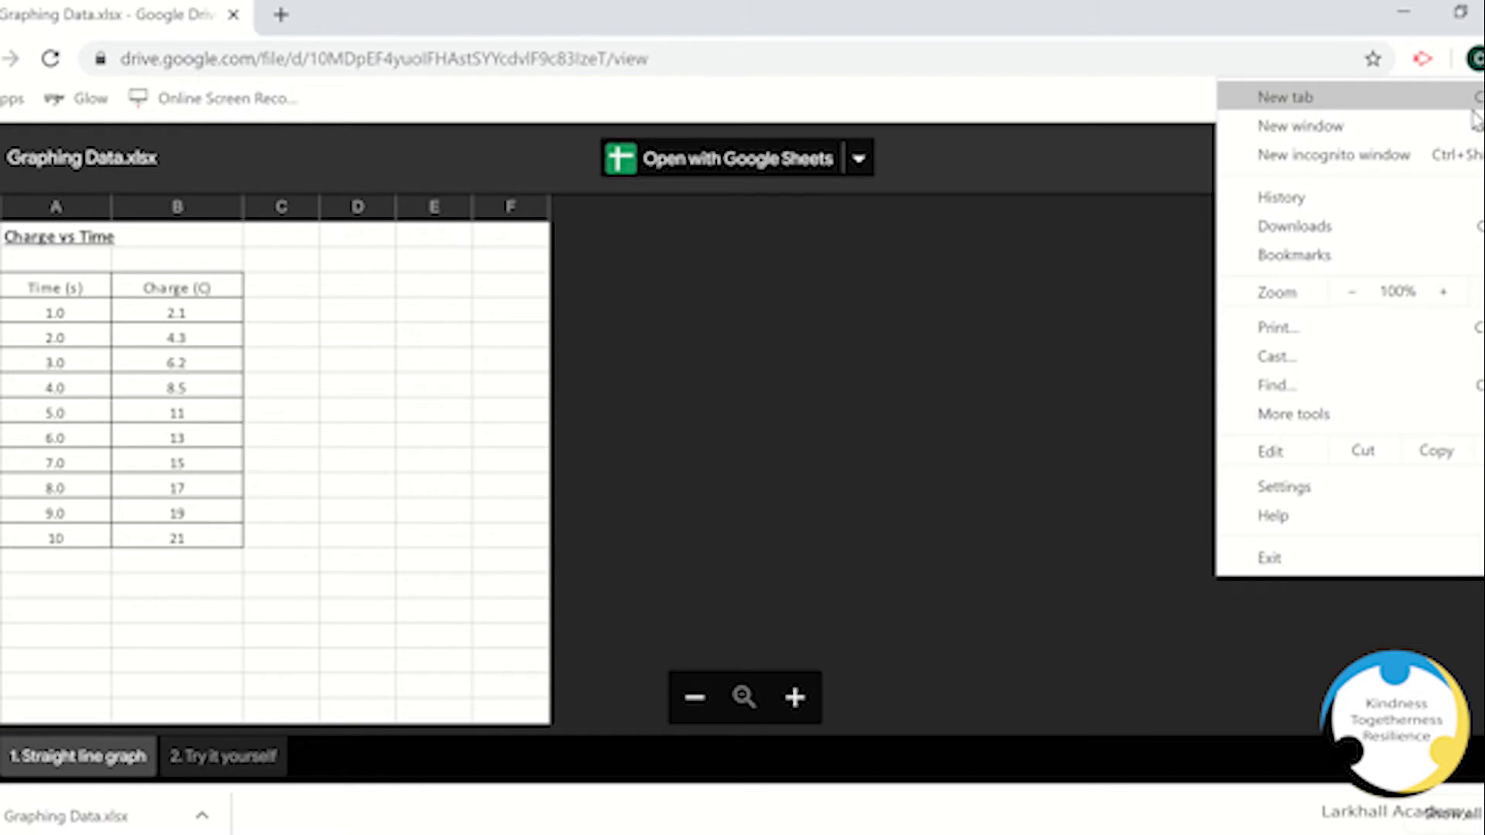
pyautogui.click(1352, 229)
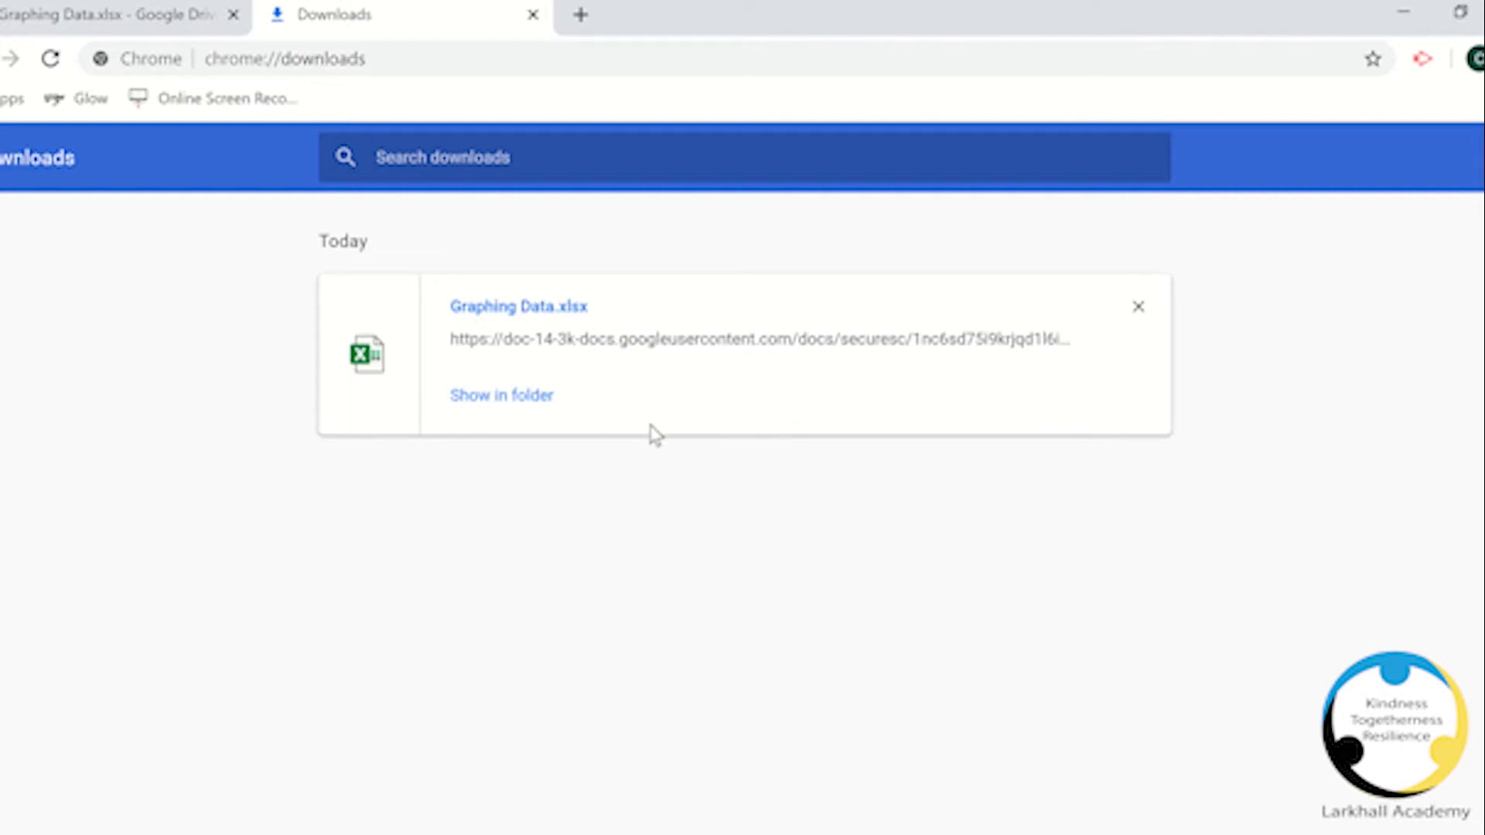
pyautogui.click(533, 15)
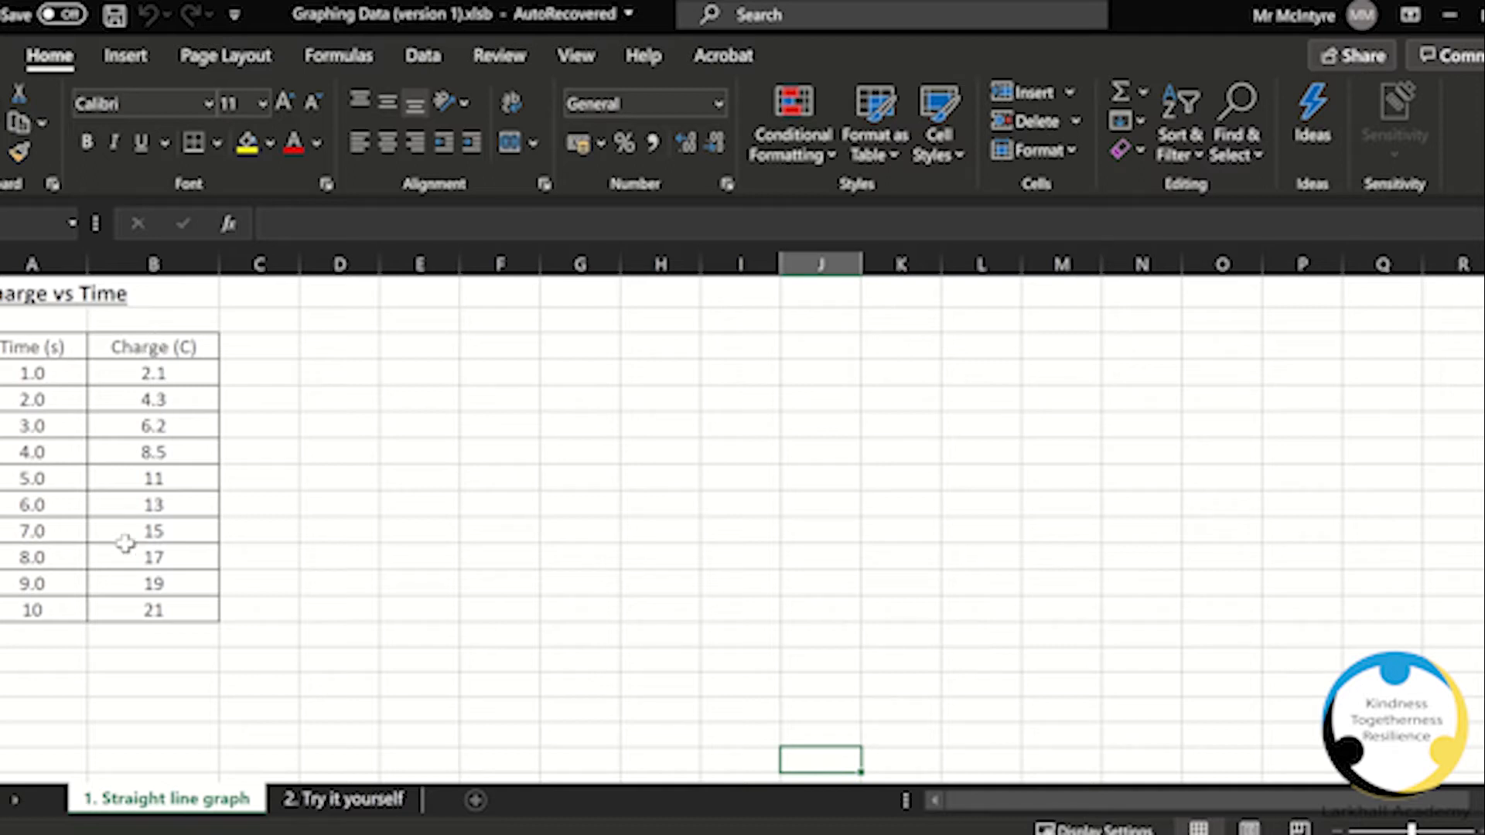
# Step: On the Straight line graph sheet, select the time and charge data in A4:B13 and insert a plain Scatter chart
pyautogui.click(313, 803)
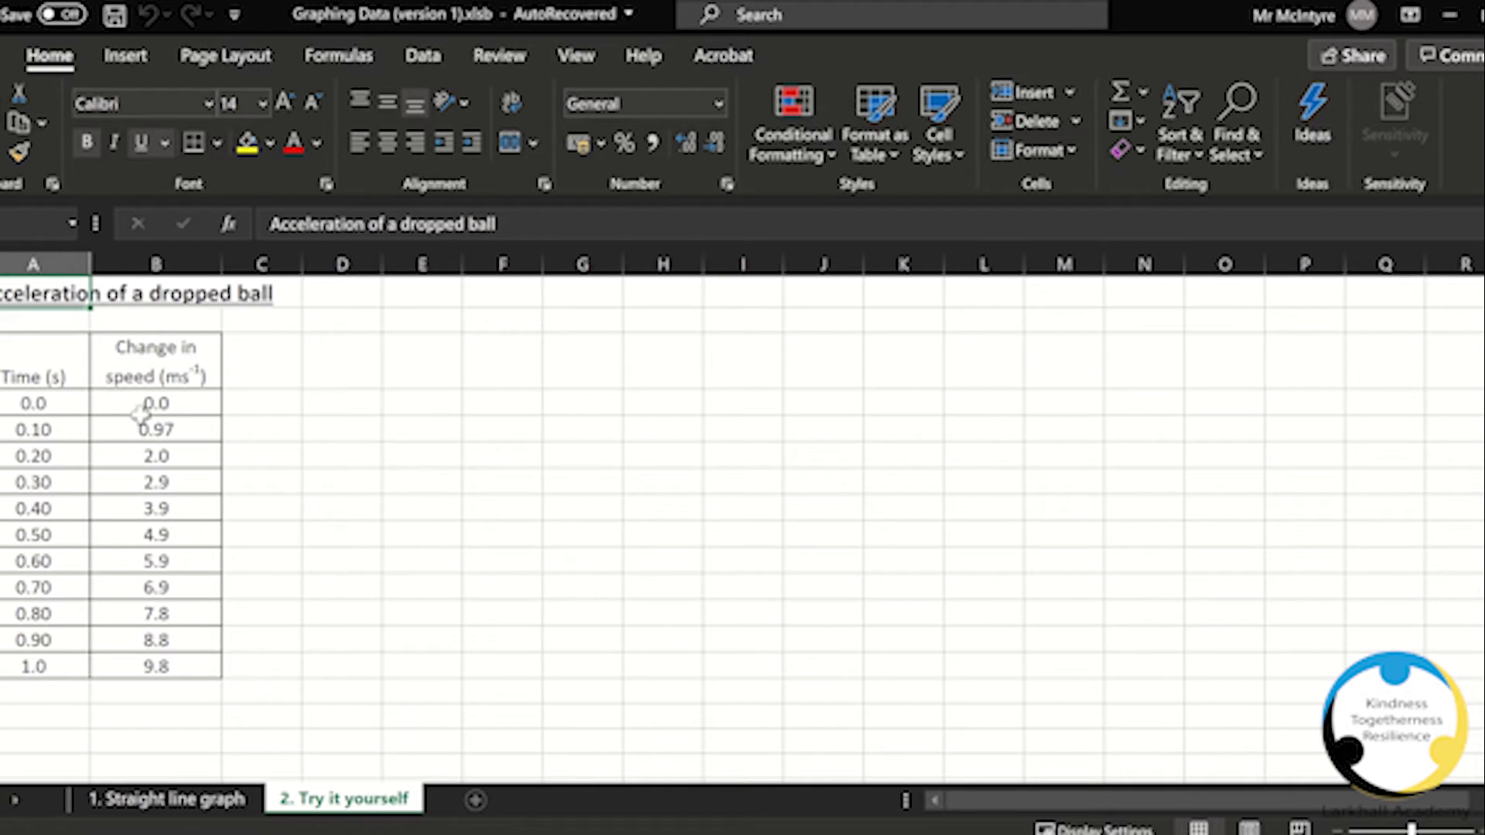
pyautogui.click(222, 804)
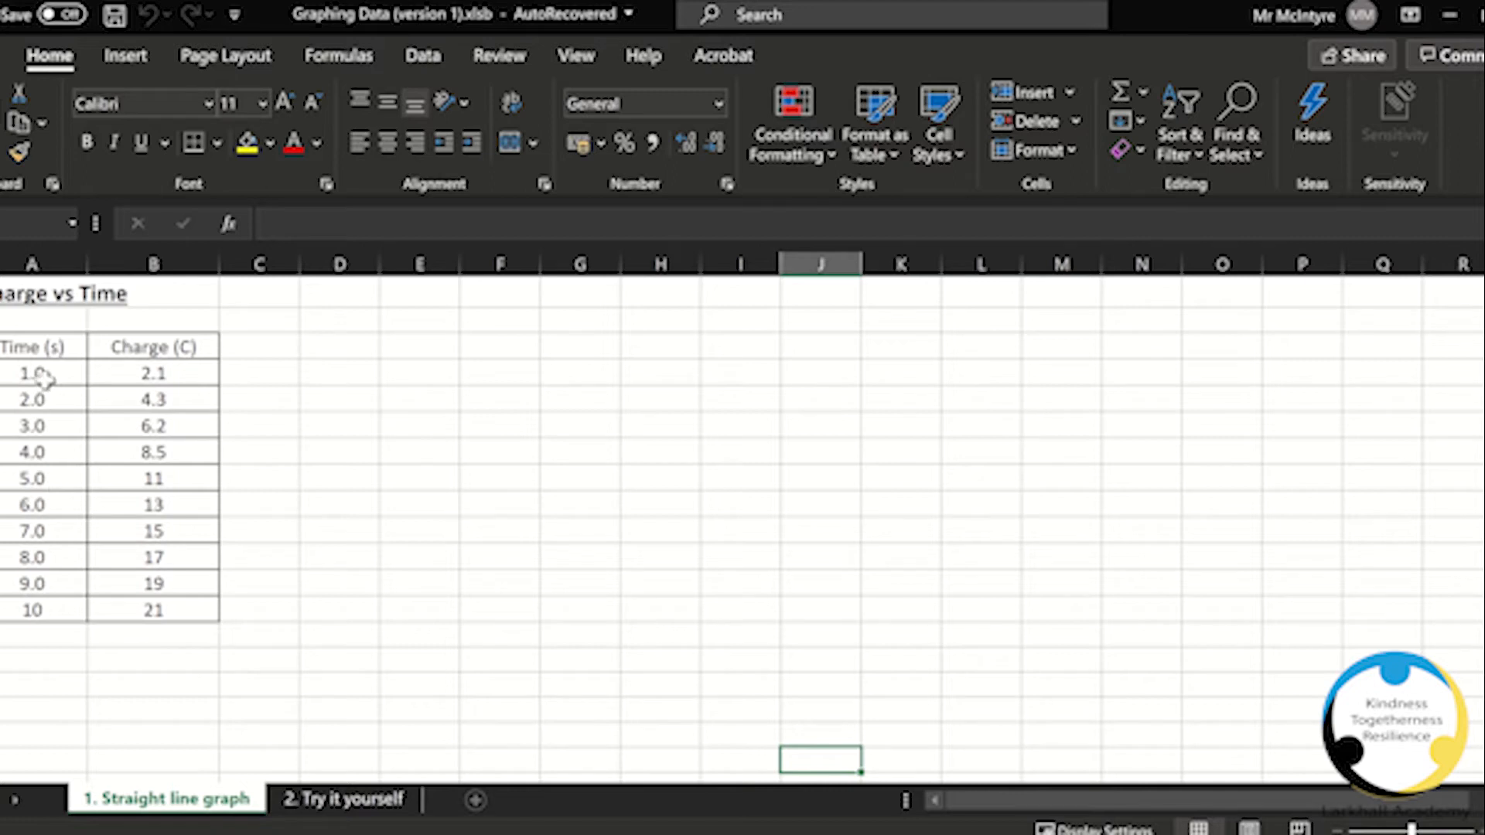
pyautogui.moveTo(42, 374); pyautogui.dragTo(135, 611)
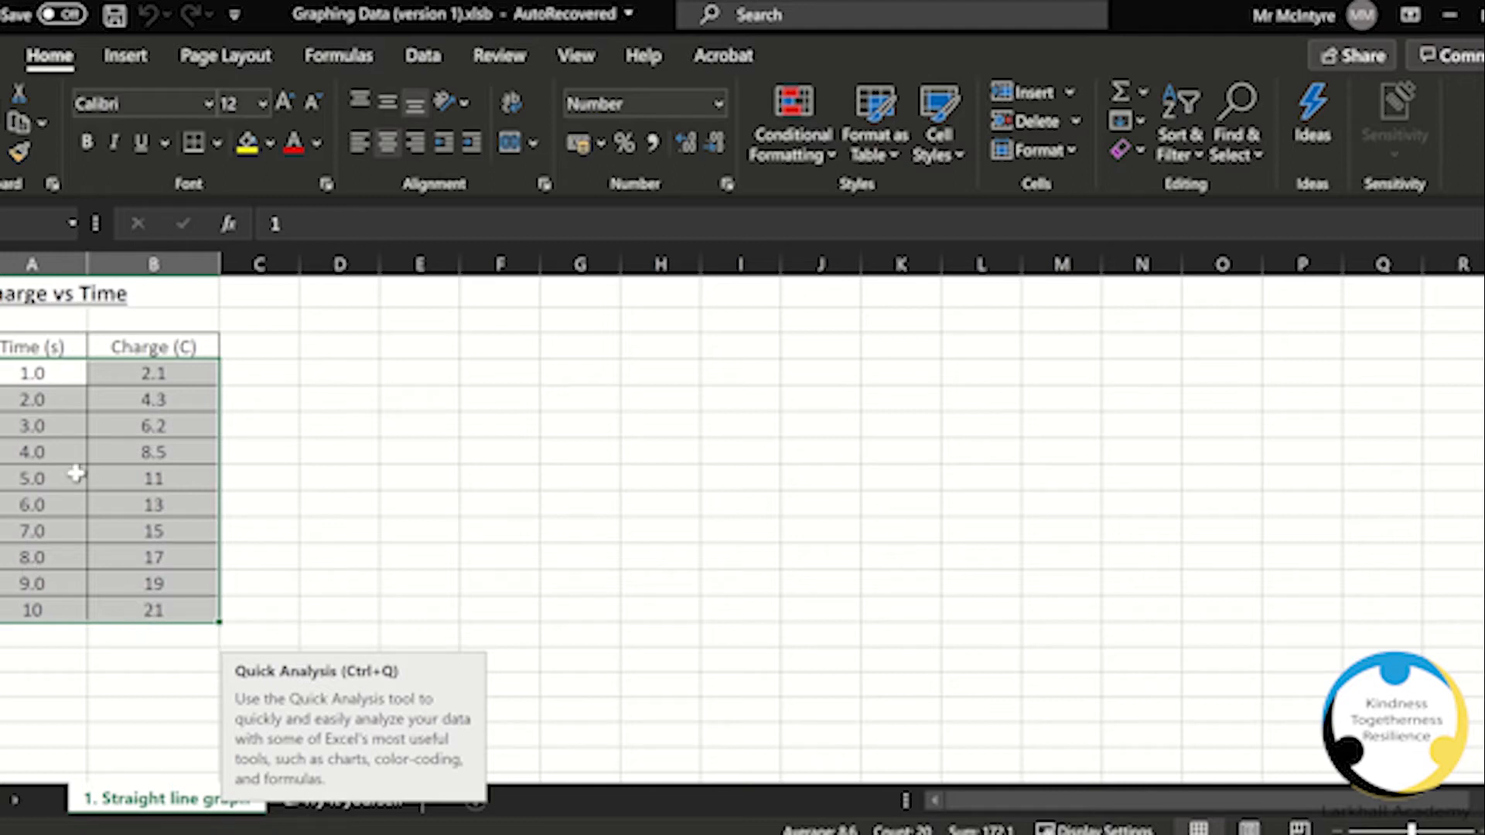
pyautogui.click(402, 477)
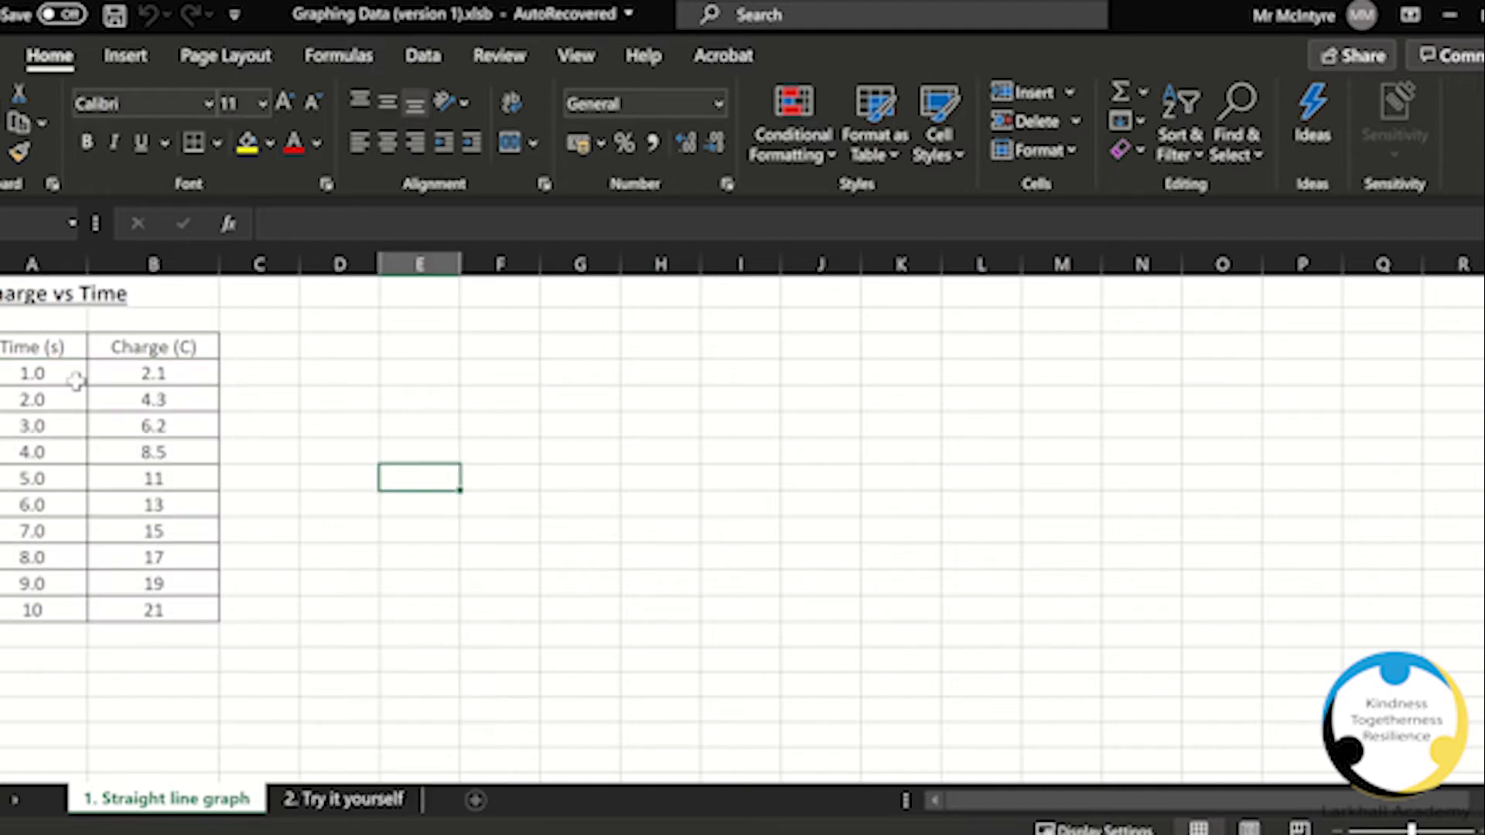
pyautogui.click(29, 375)
pyautogui.moveTo(30, 374); pyautogui.dragTo(132, 621)
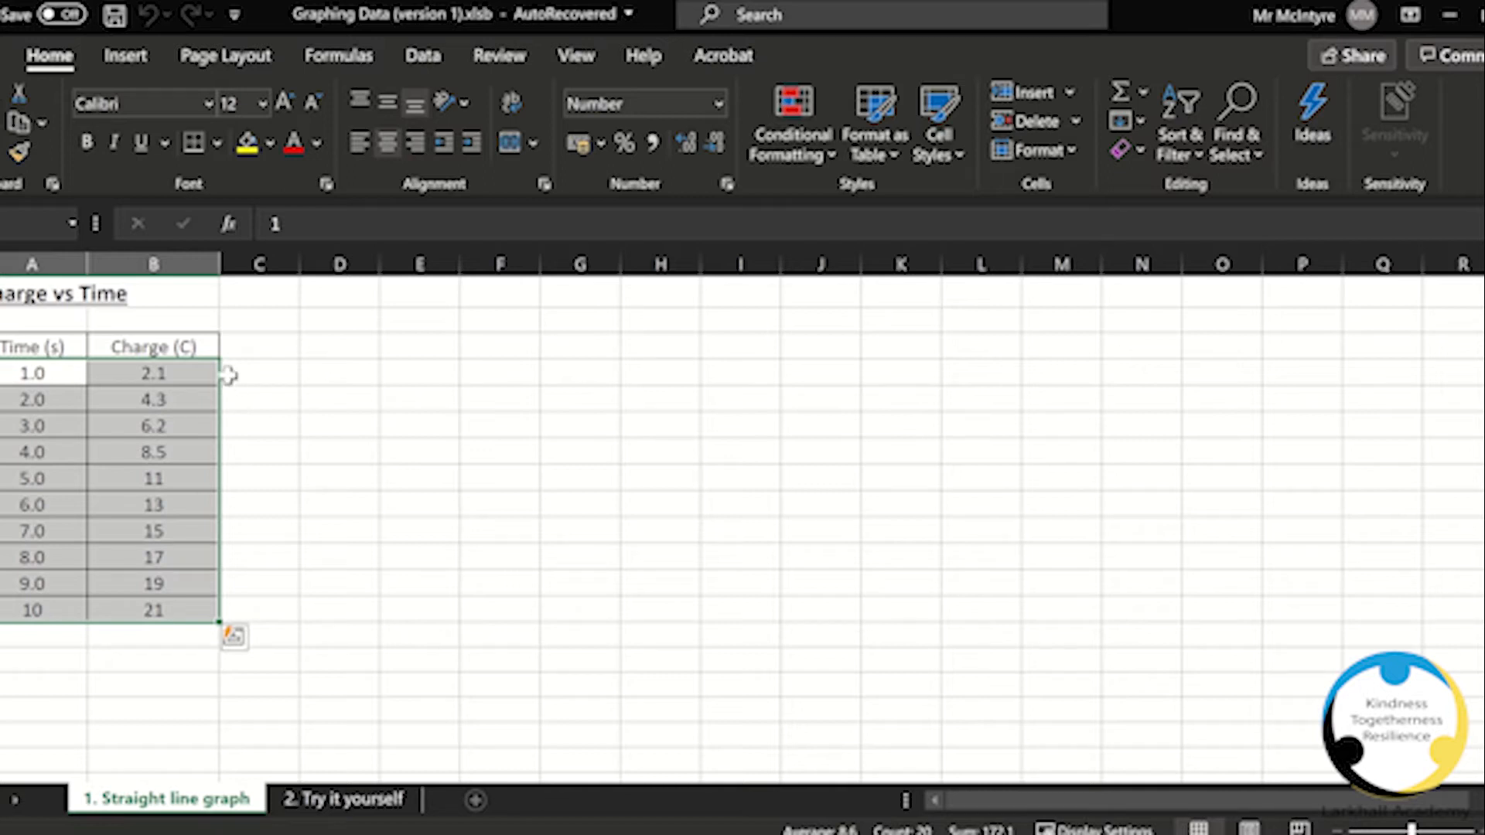
pyautogui.click(41, 378)
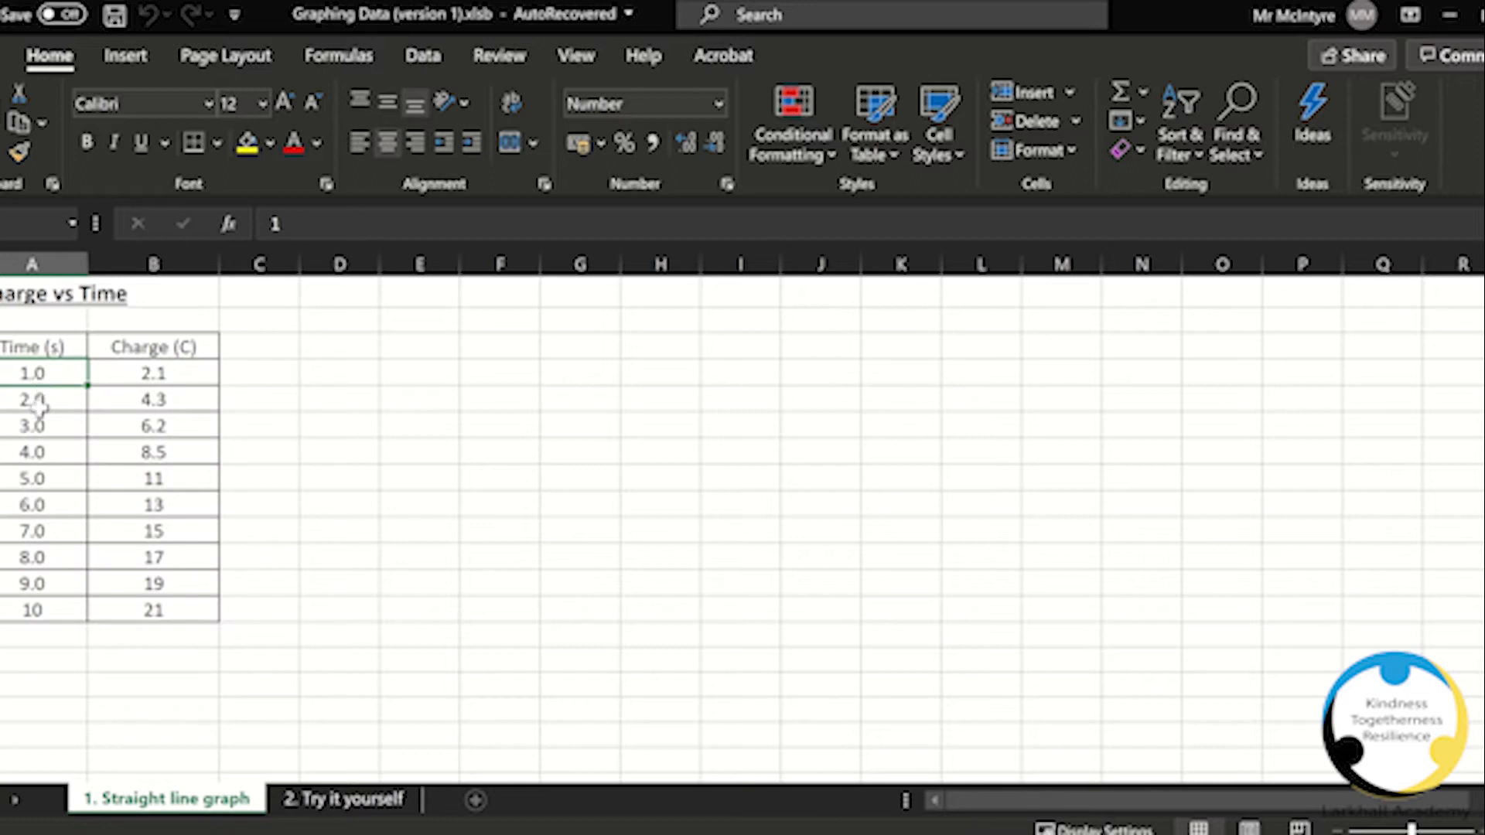
pyautogui.keyDown('shift'); pyautogui.click(128, 612); pyautogui.keyUp('shift')
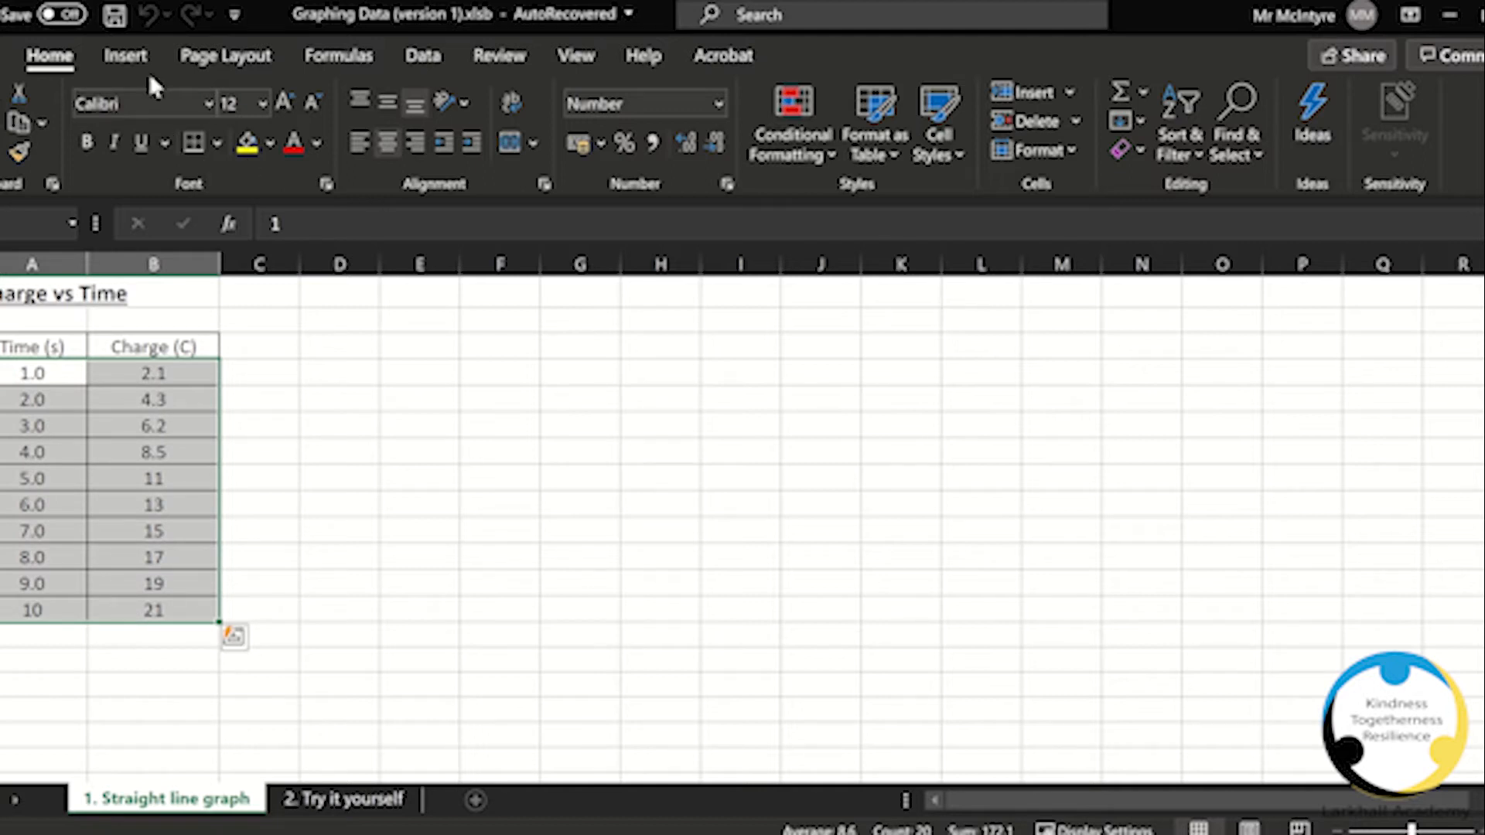
pyautogui.click(124, 58)
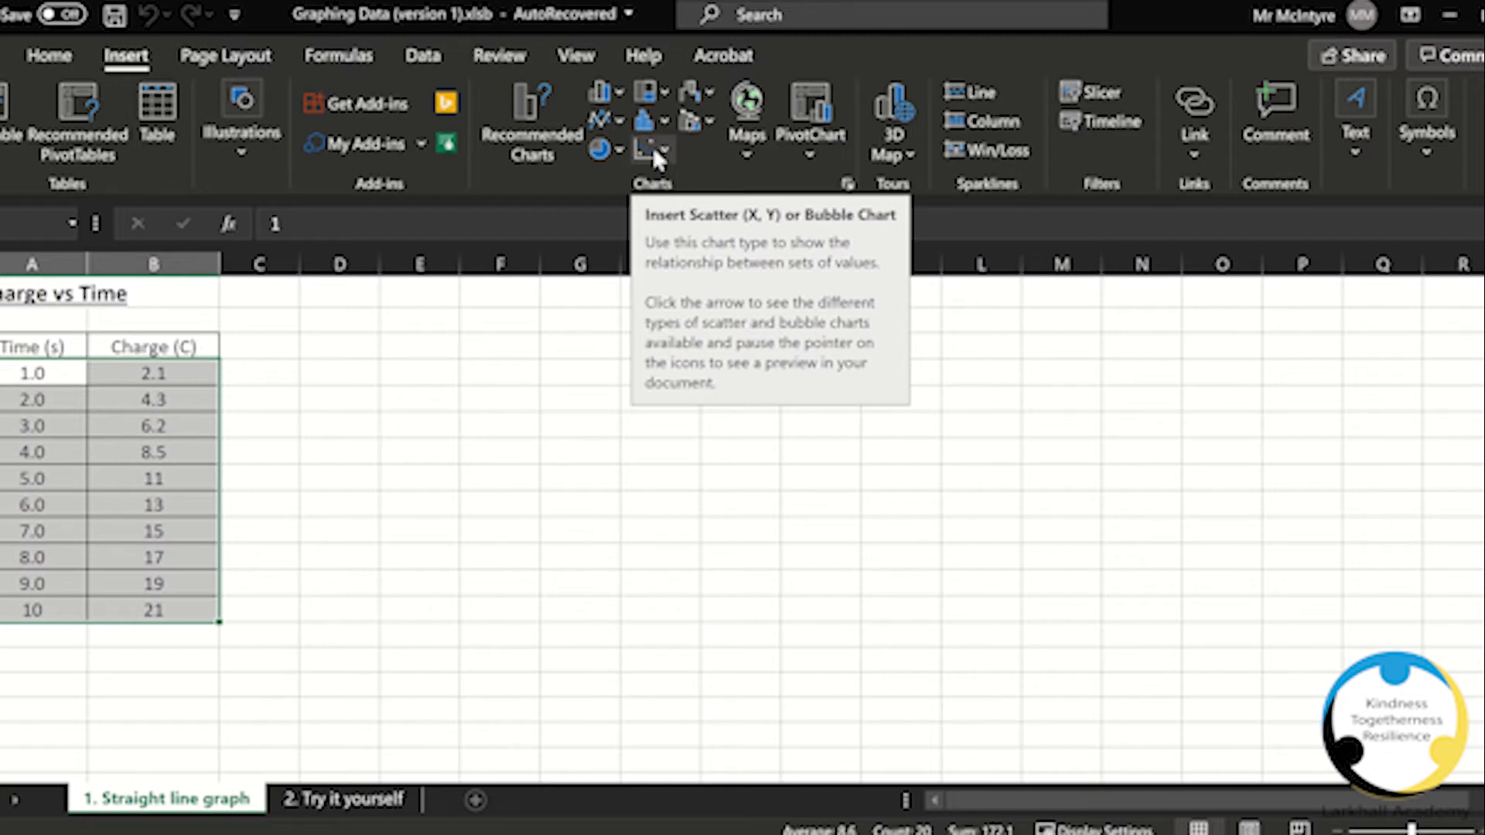
pyautogui.click(615, 123)
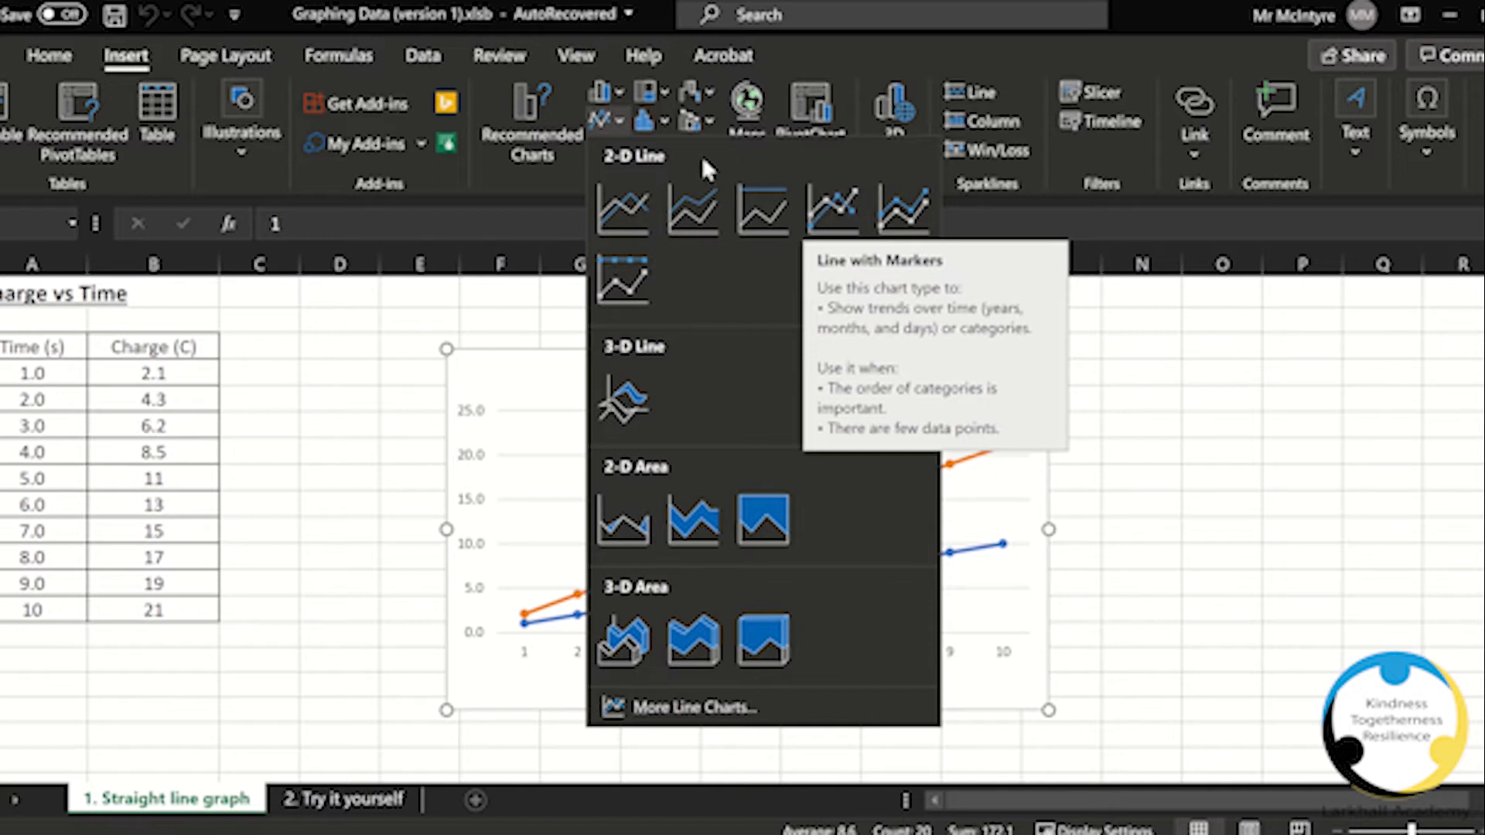
pyautogui.click(618, 123)
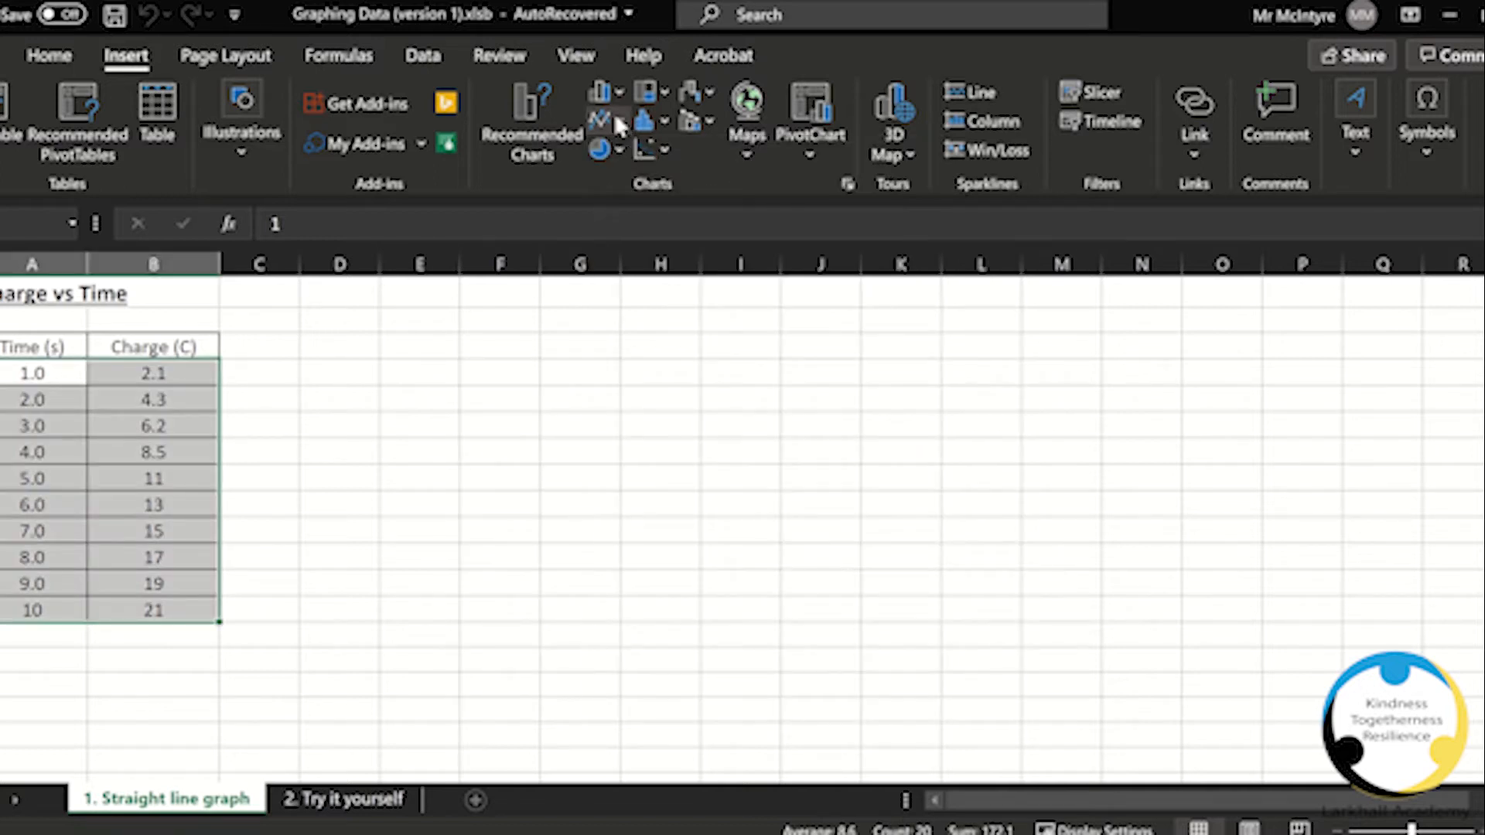
pyautogui.click(649, 150)
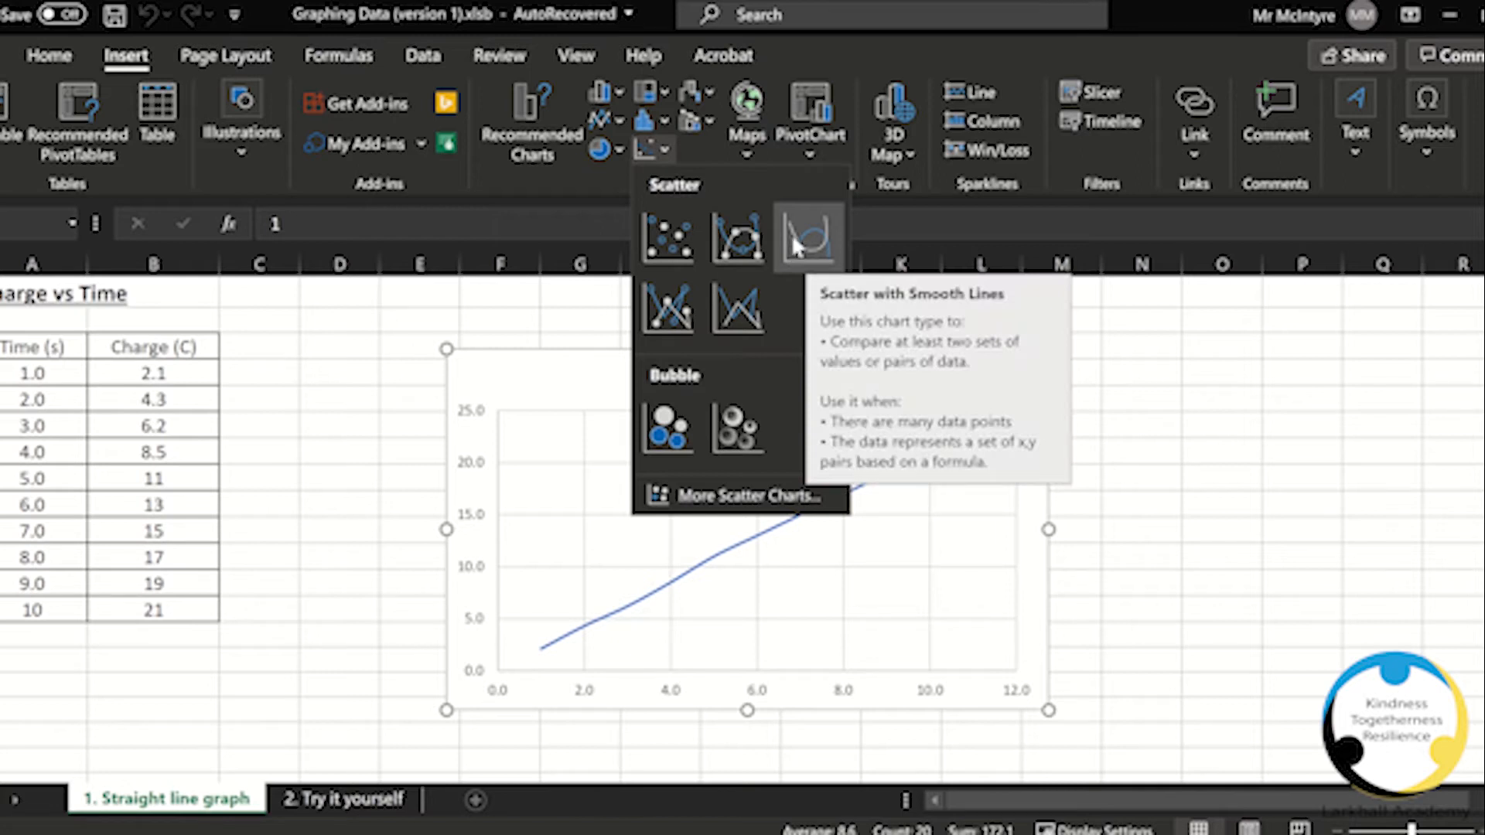
pyautogui.click(667, 232)
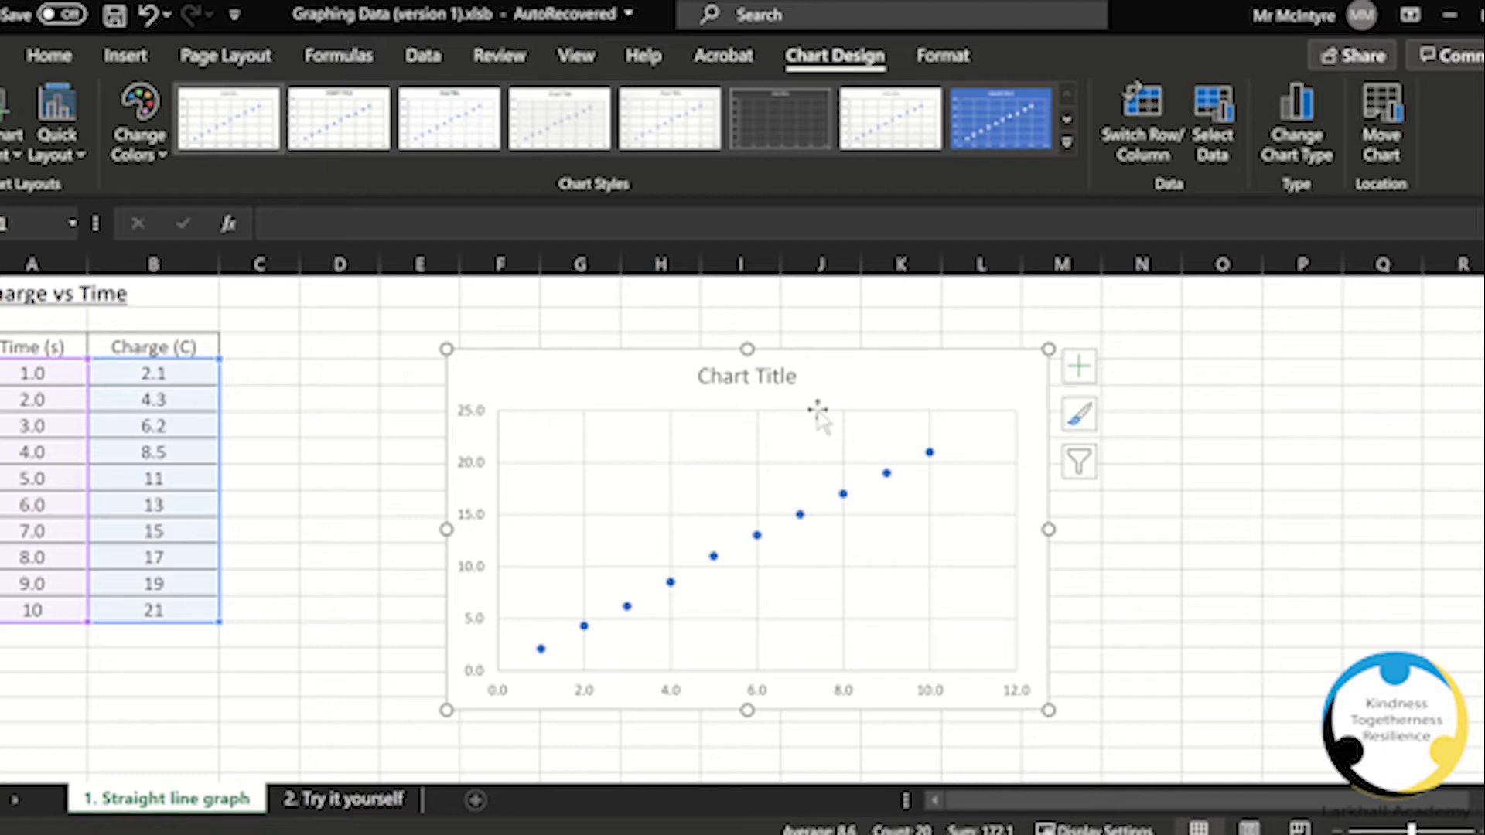
# Step: Delete the chart title
pyautogui.click(773, 383)
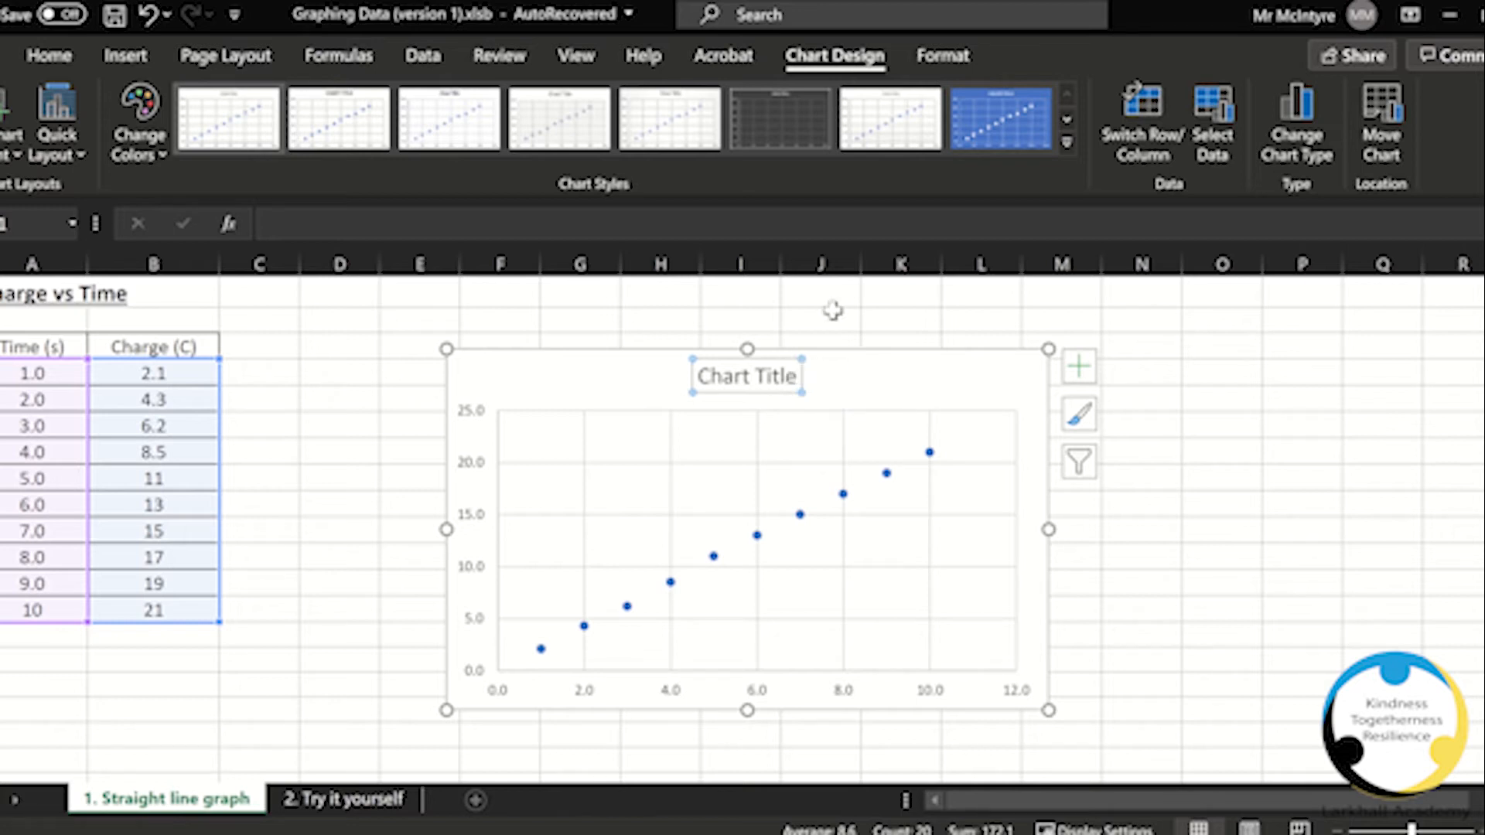
pyautogui.press('Delete')
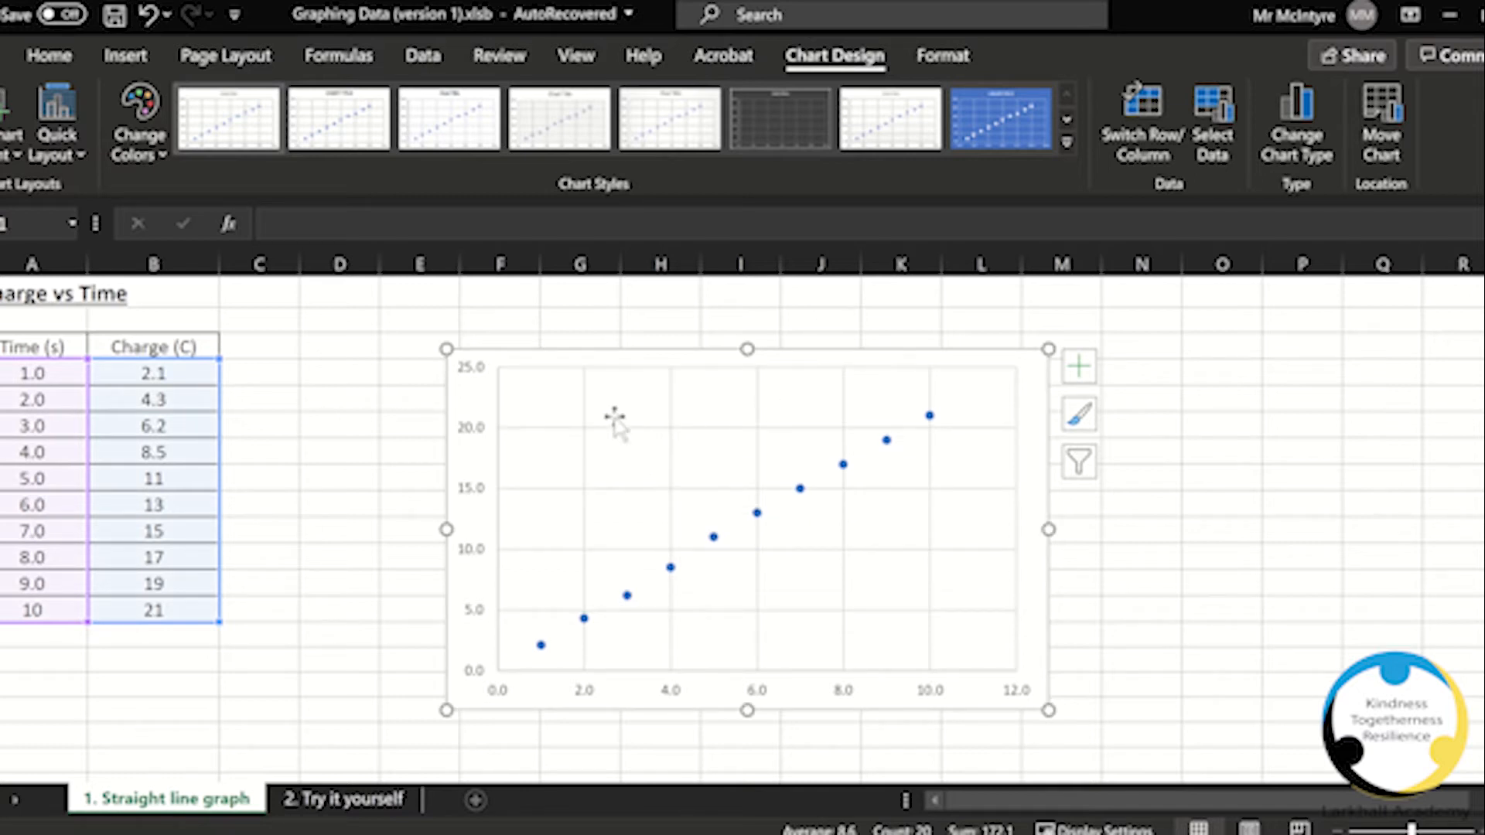
# Step: Add primary horizontal and vertical axis titles to the chart
pyautogui.click(1081, 369)
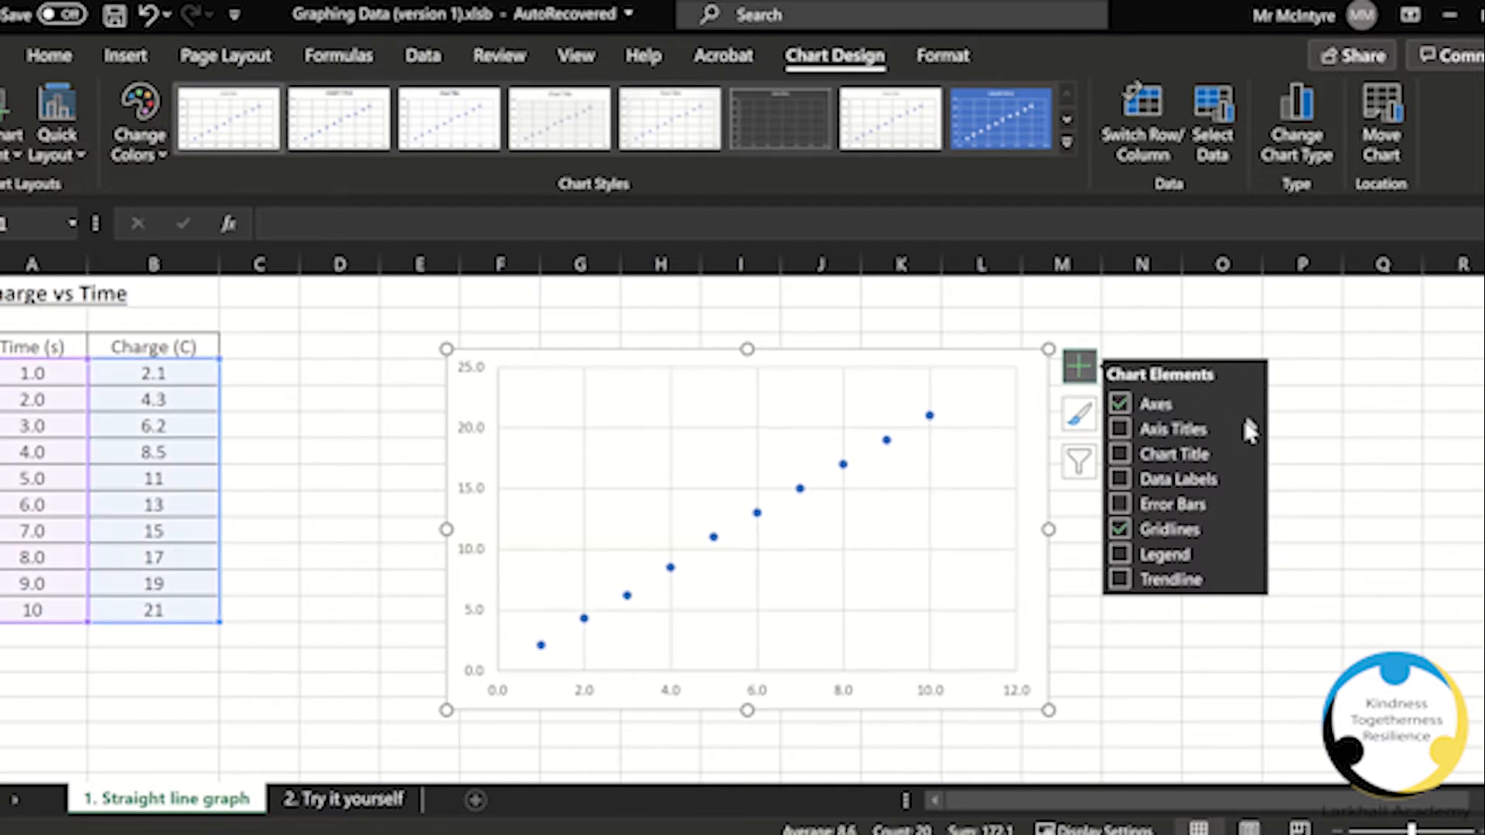
pyautogui.moveTo(1251, 430)
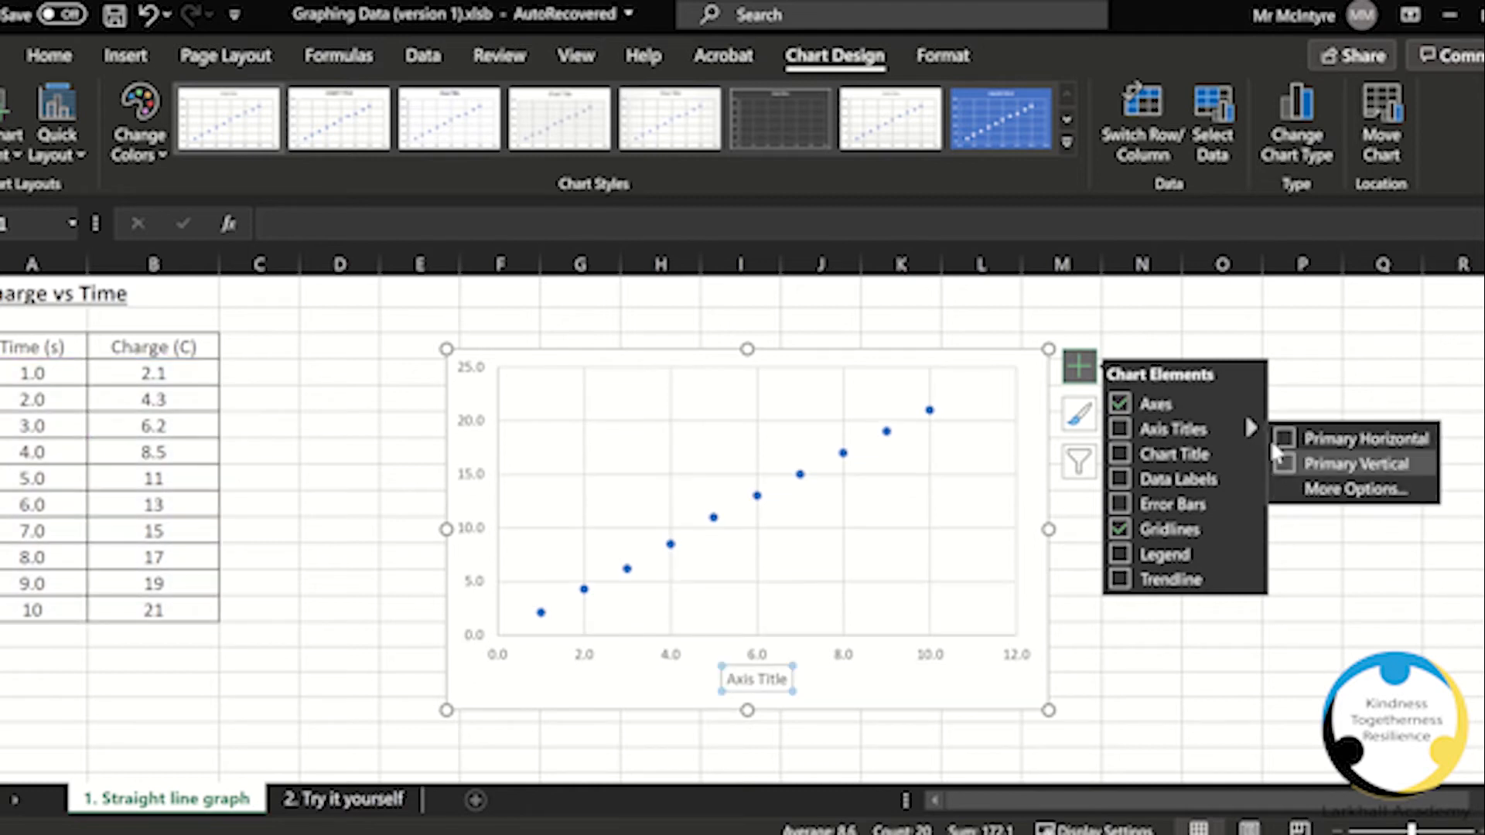
pyautogui.click(1119, 428)
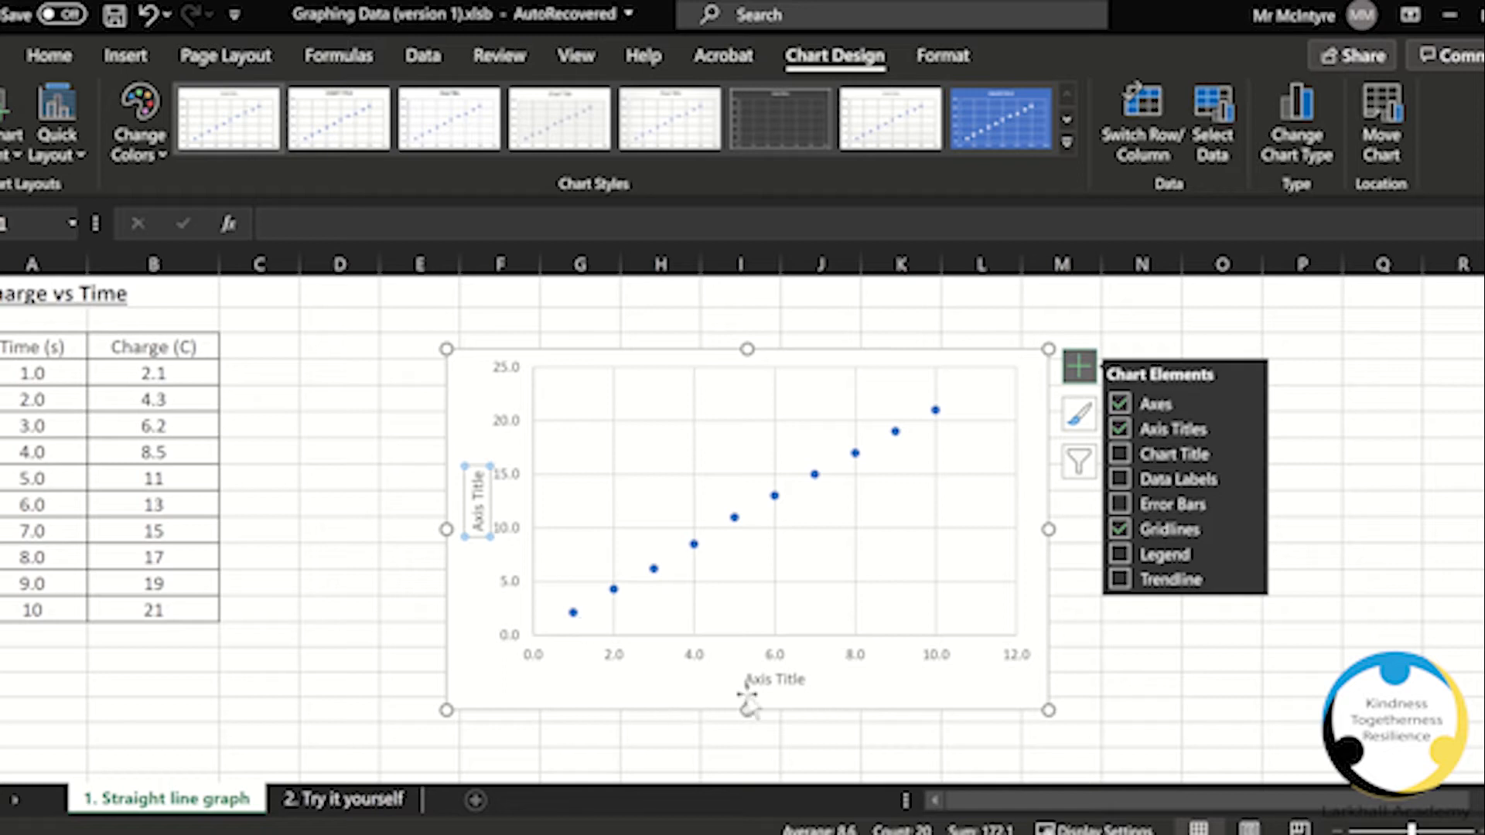
pyautogui.click(1250, 428)
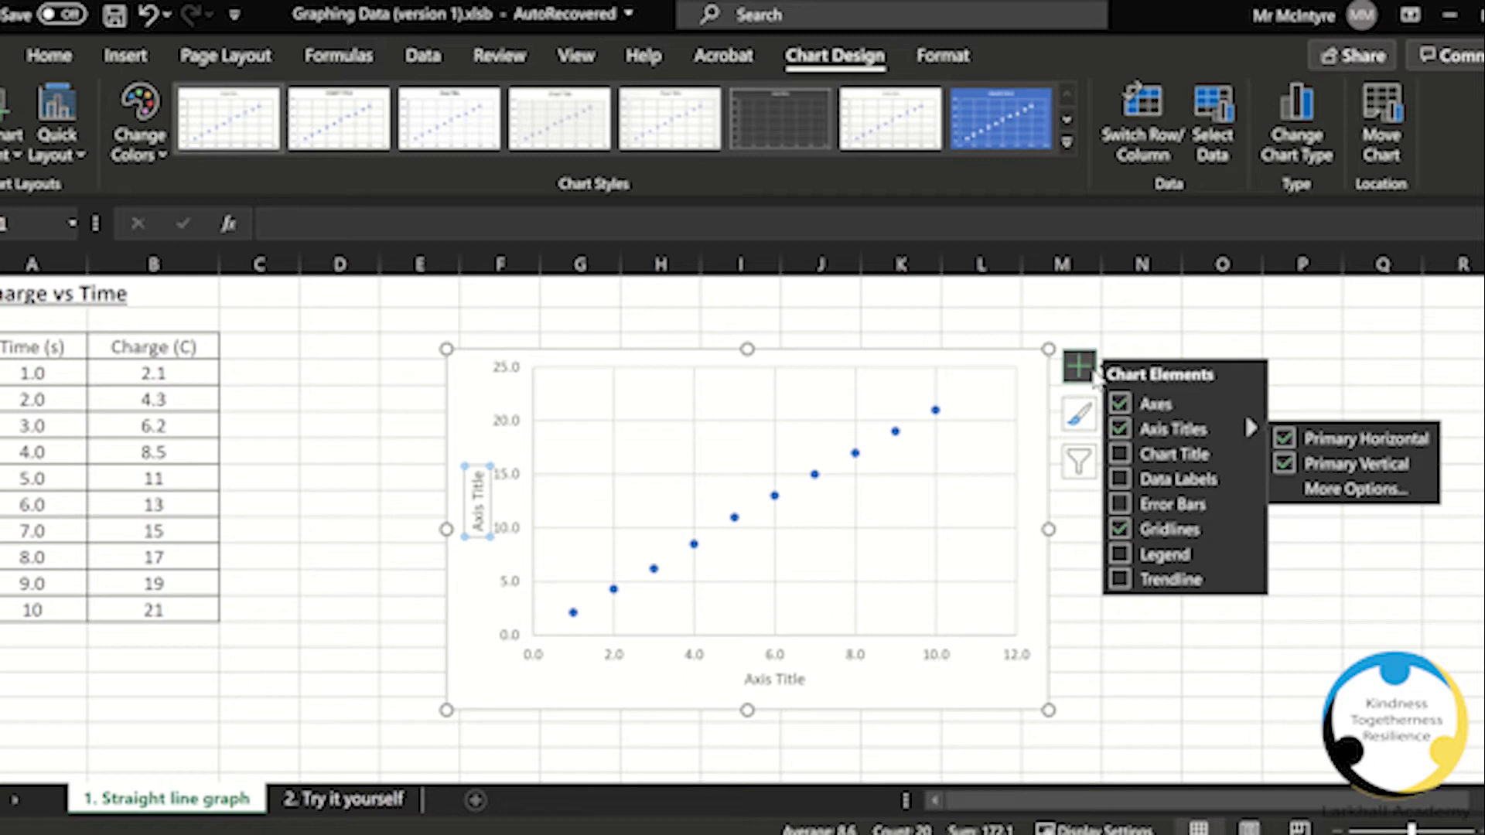
pyautogui.click(1087, 375)
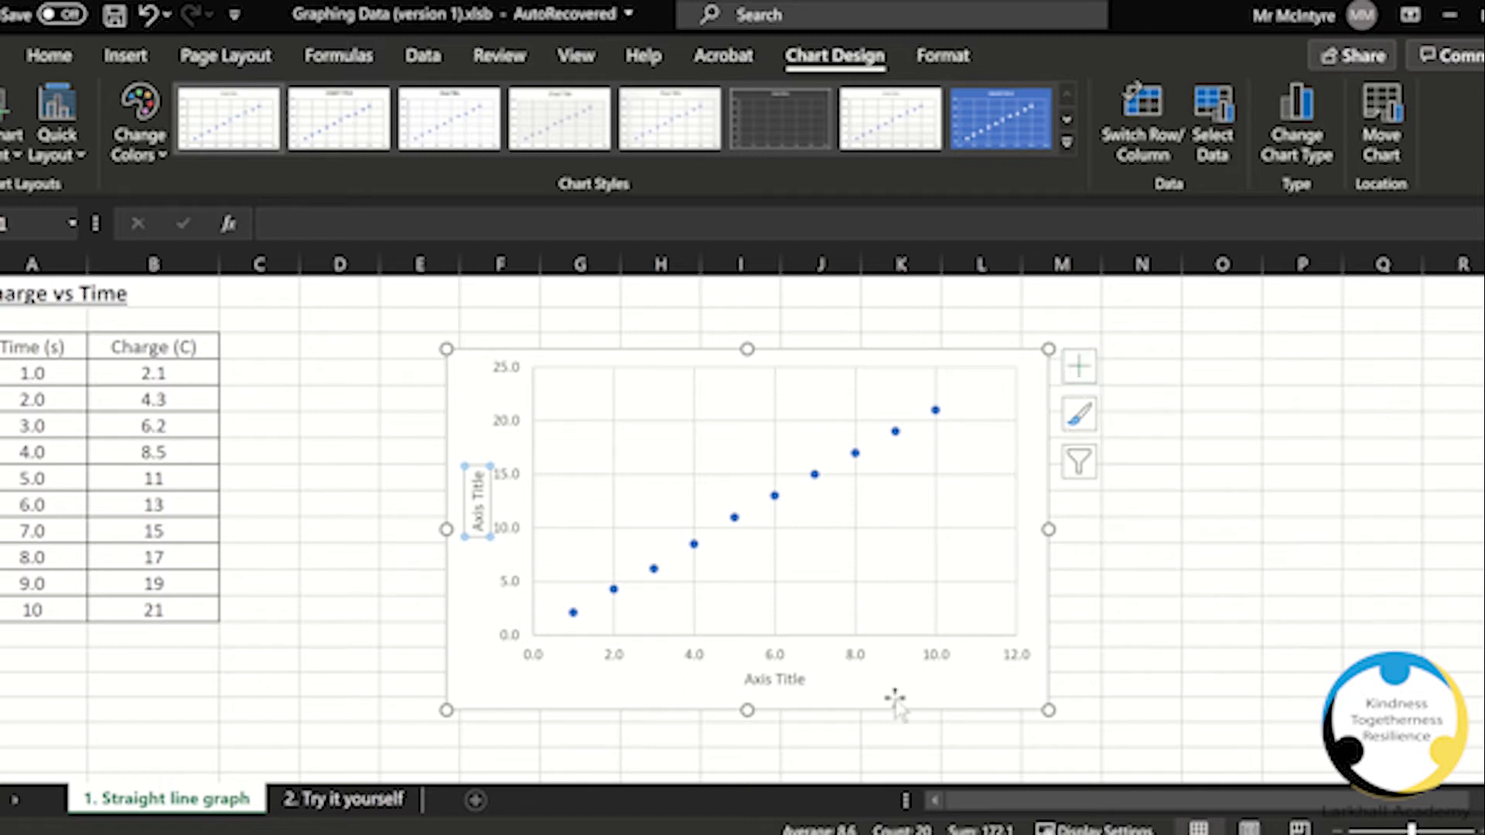
# Step: Rename the horizontal axis title to Time (s)
pyautogui.click(752, 679)
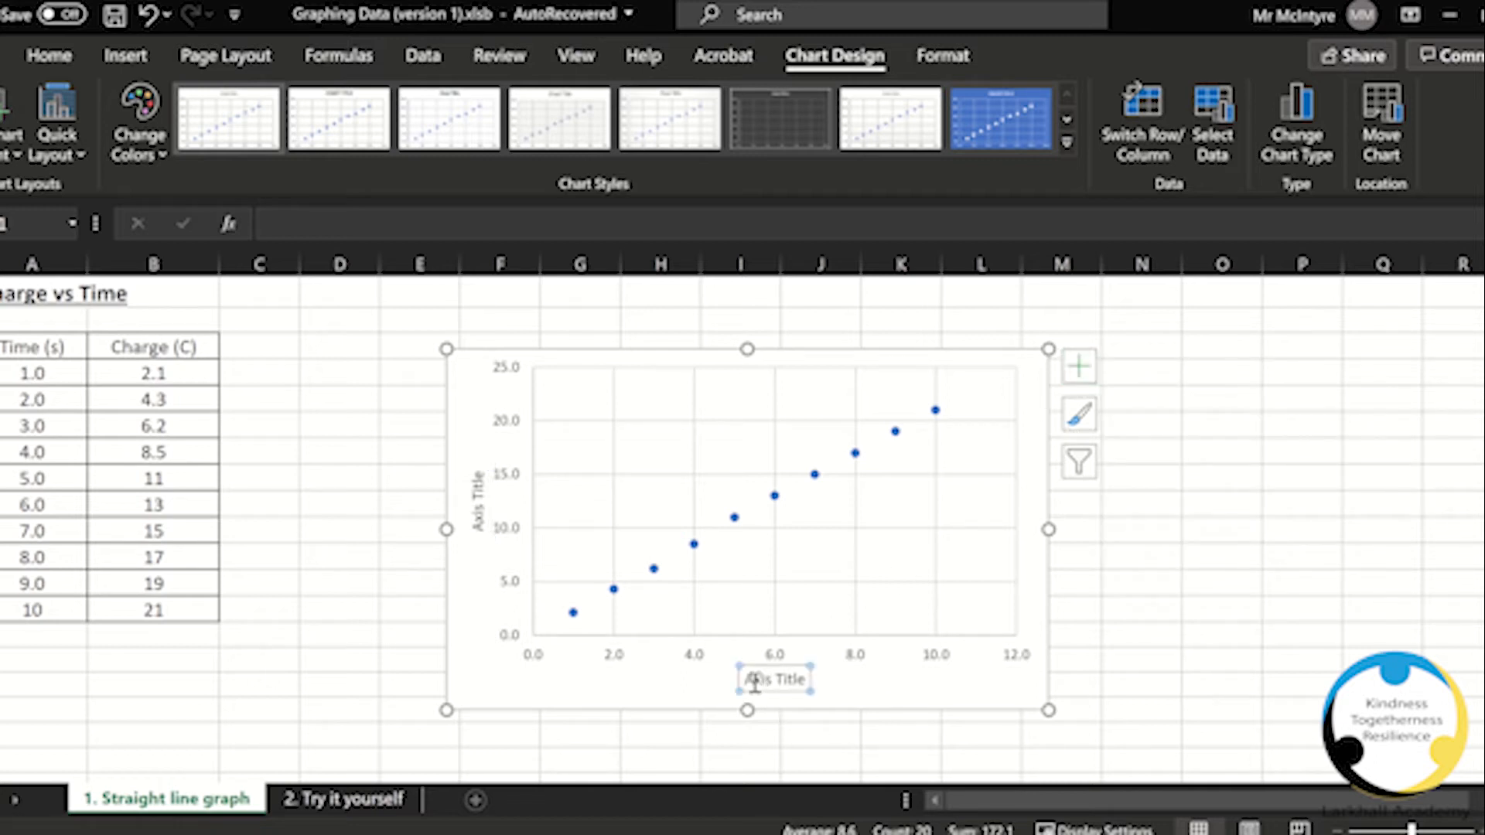
pyautogui.moveTo(749, 681); pyautogui.dragTo(808, 678)
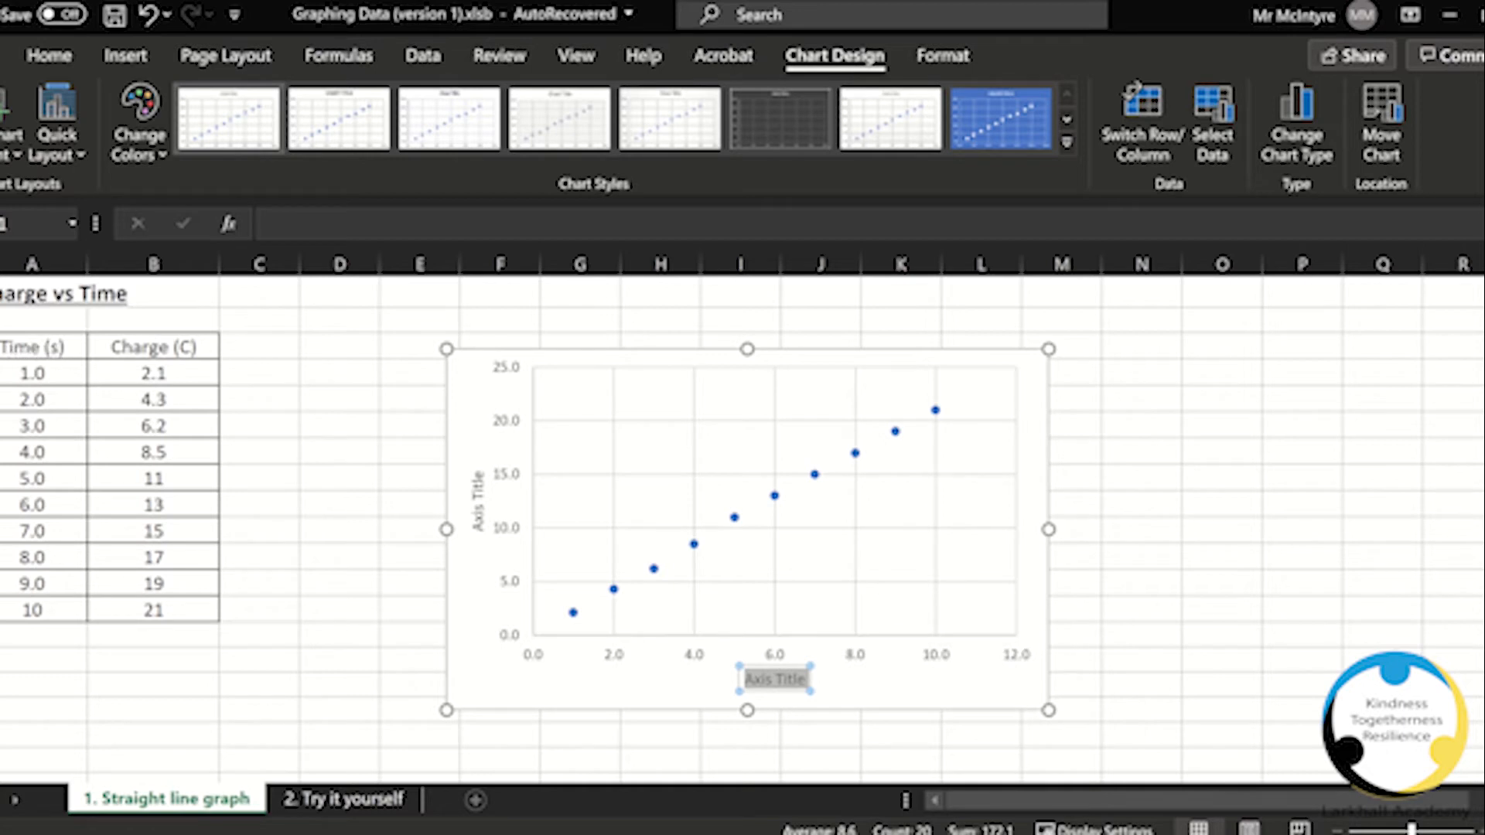
pyautogui.write('Time (s)')
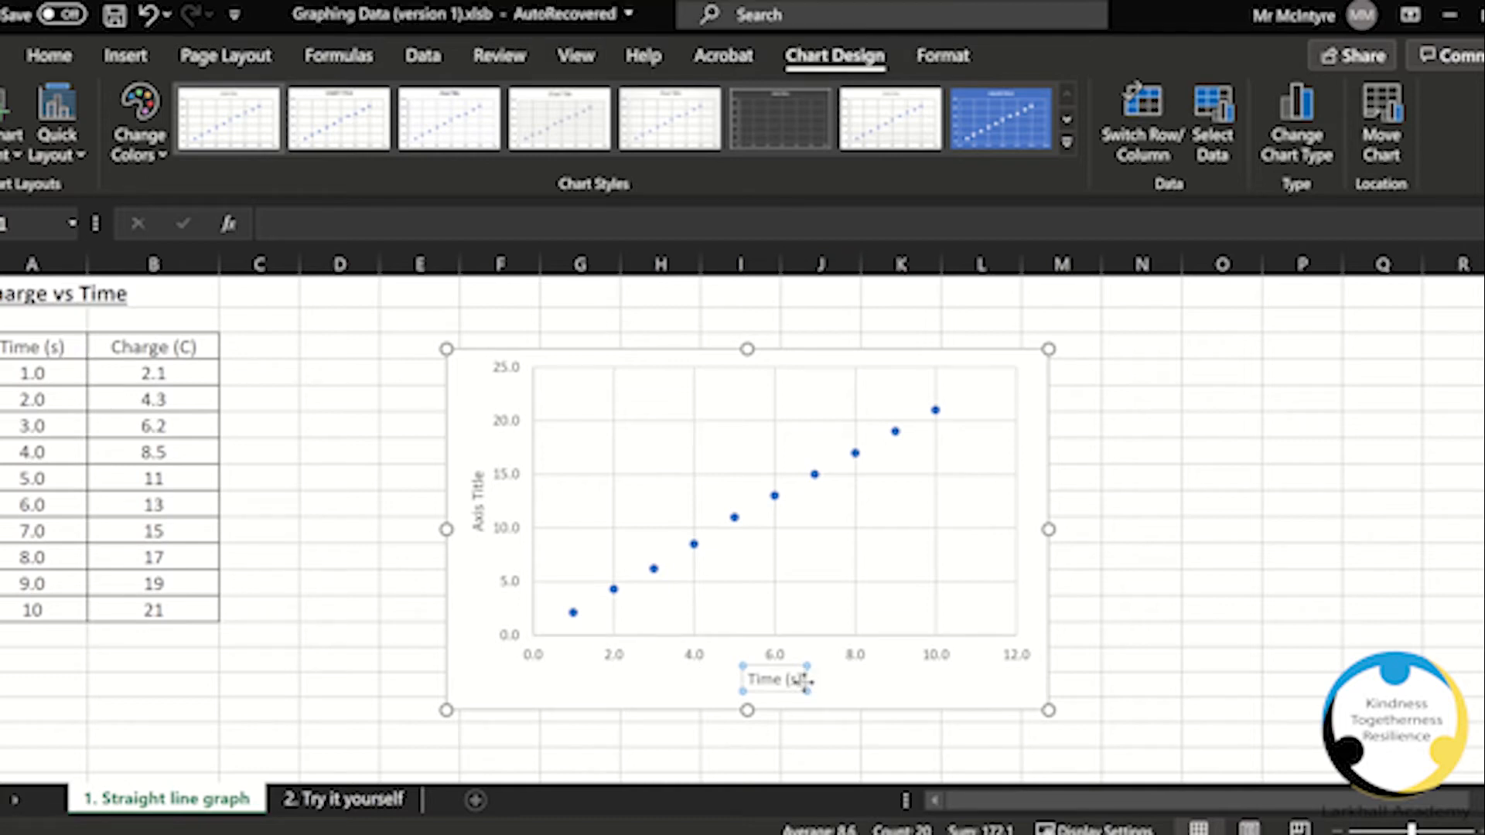
# Step: Rename the vertical axis title to Charge (C)
pyautogui.click(479, 486)
pyautogui.tripleClick(477, 488)
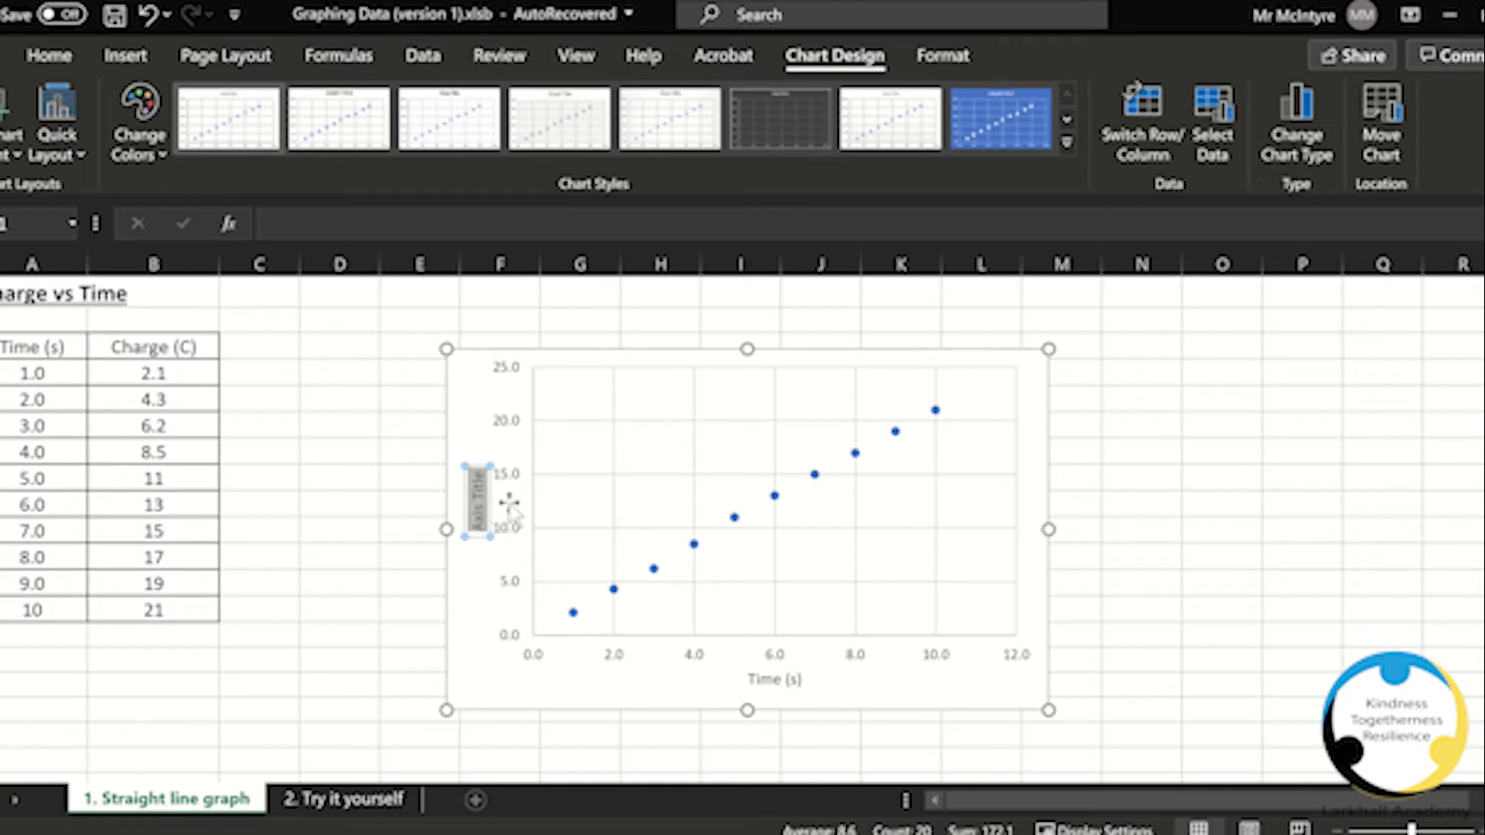
pyautogui.press('BackSpace')
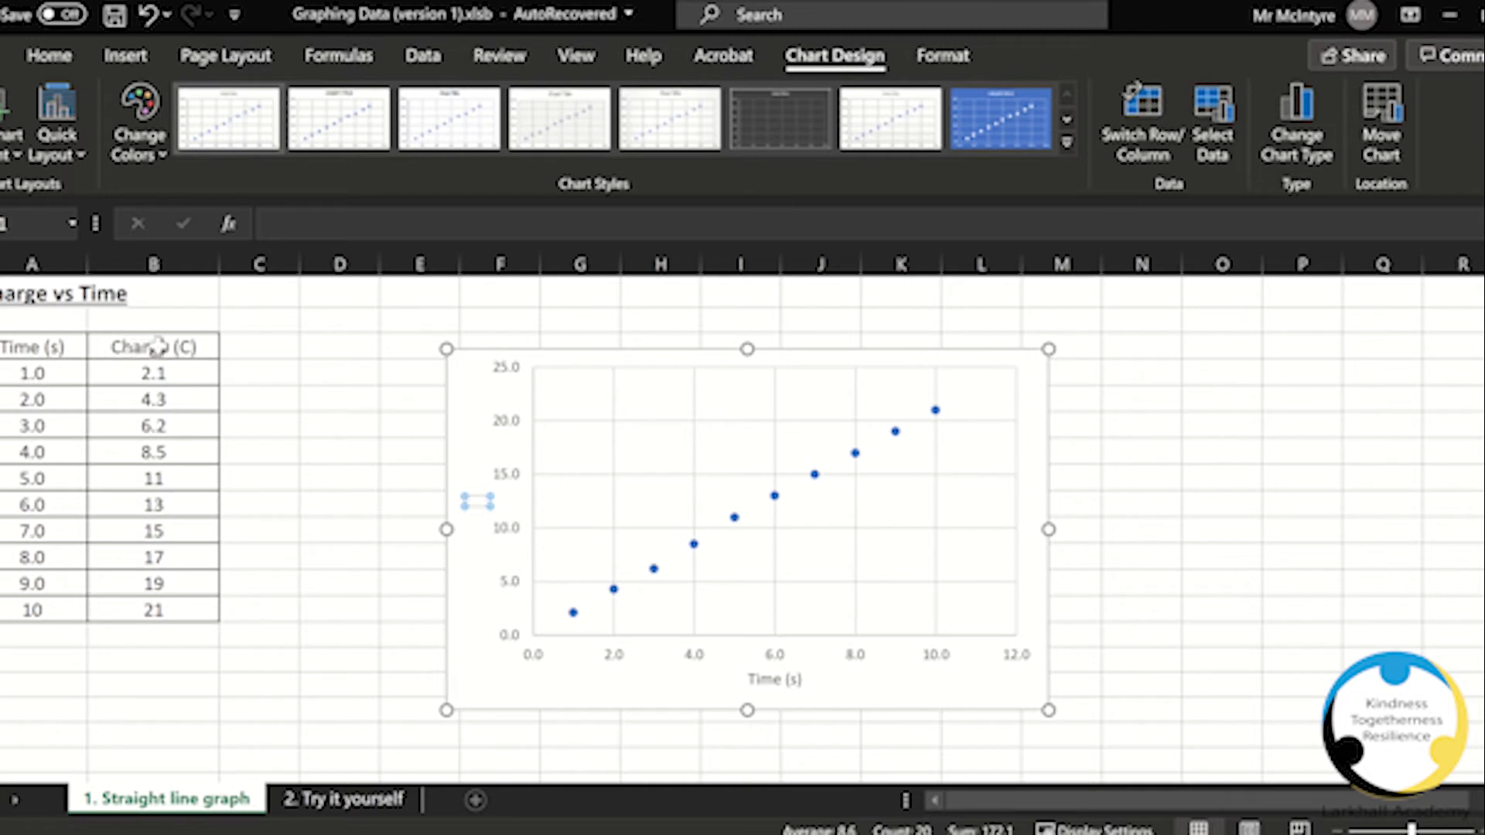
pyautogui.write('Charge (C)')
pyautogui.moveTo(742, 2)
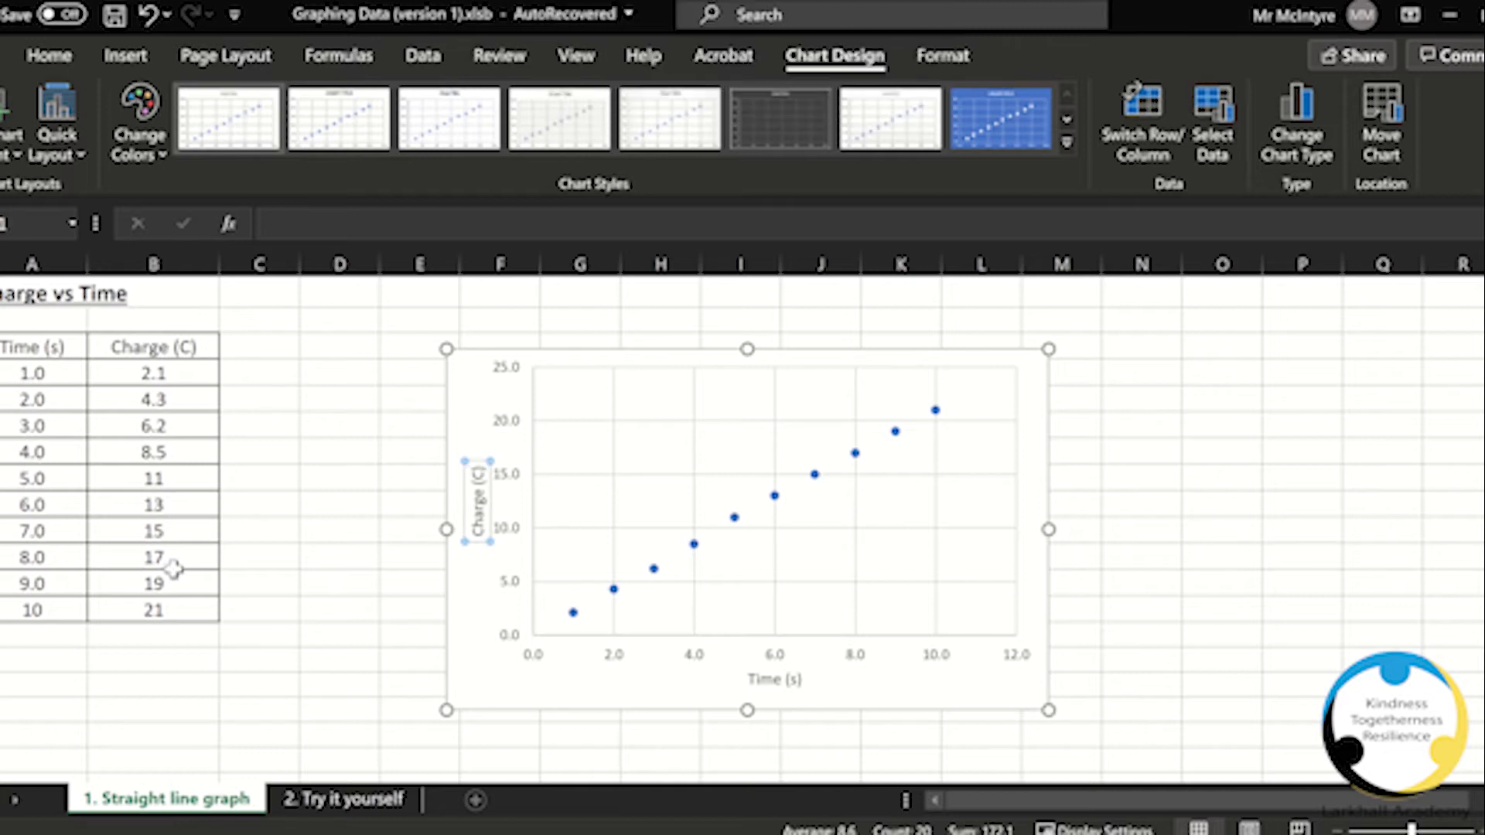
# Step: Open the Format Data Series pane for the plotted charge-time data points
pyautogui.click(503, 540)
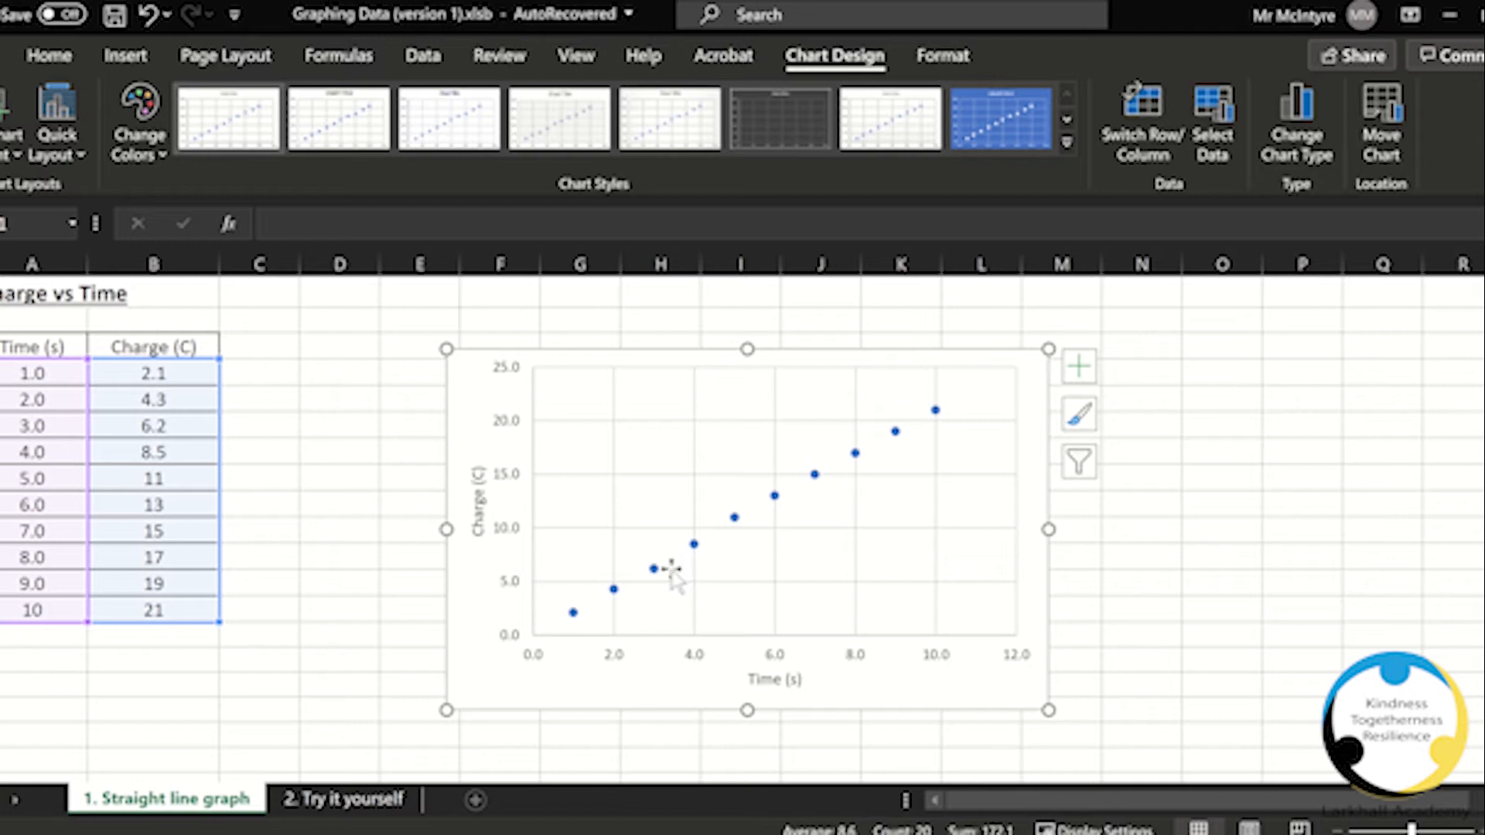
pyautogui.moveTo(653, 573)
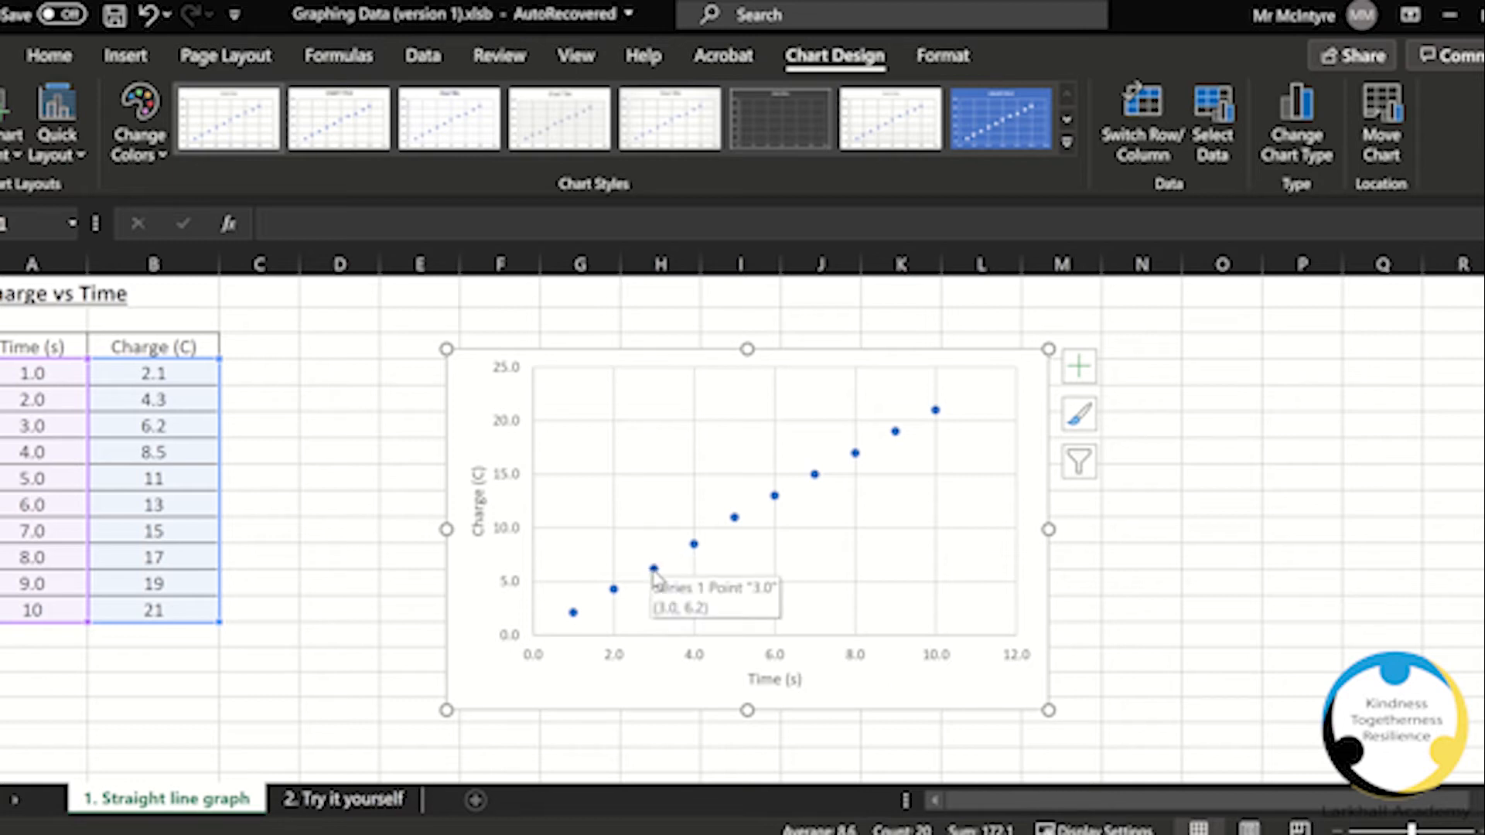
pyautogui.click(653, 574)
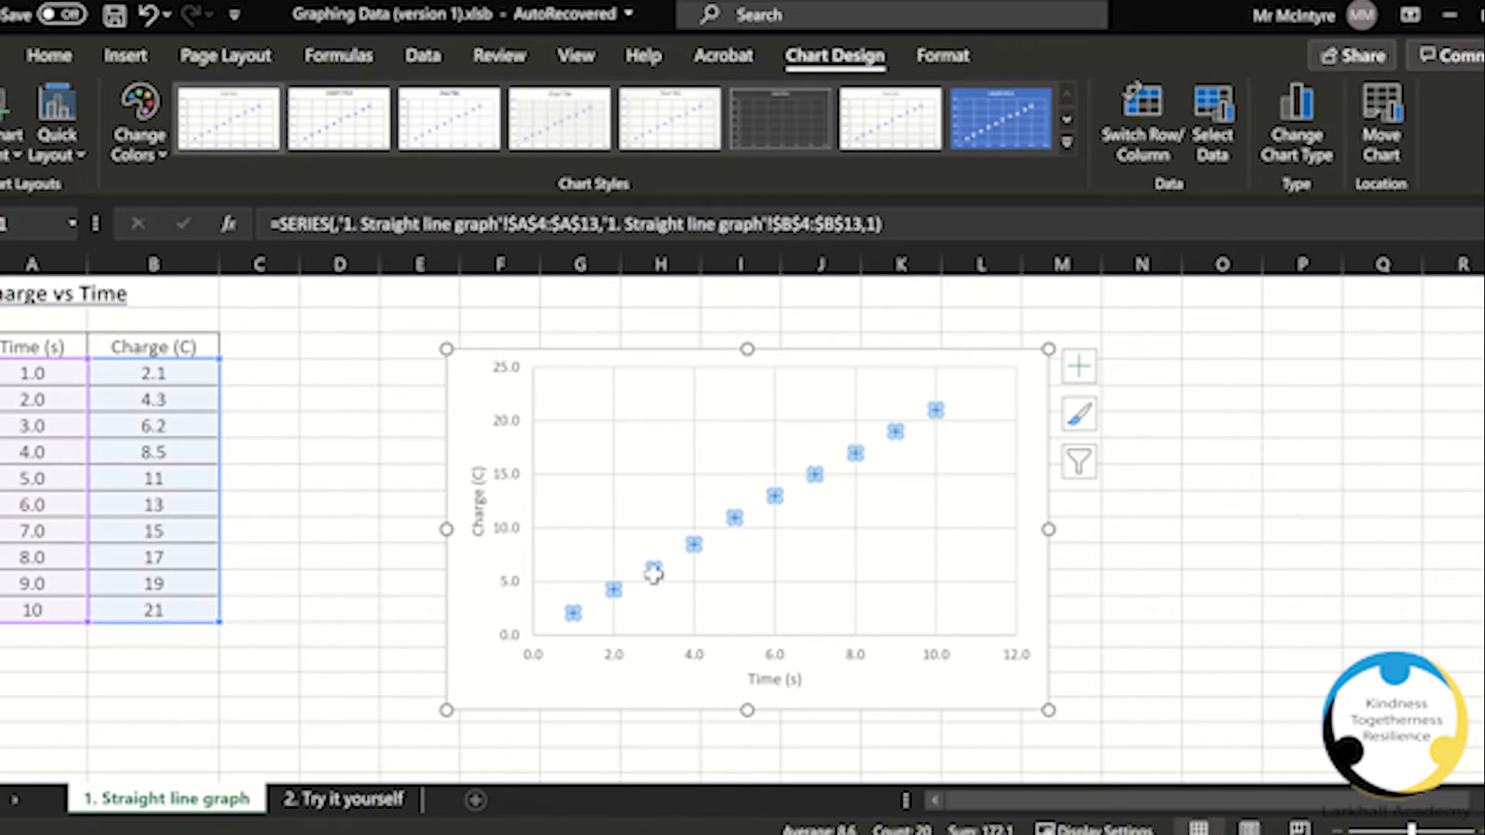
pyautogui.rightClick(653, 573)
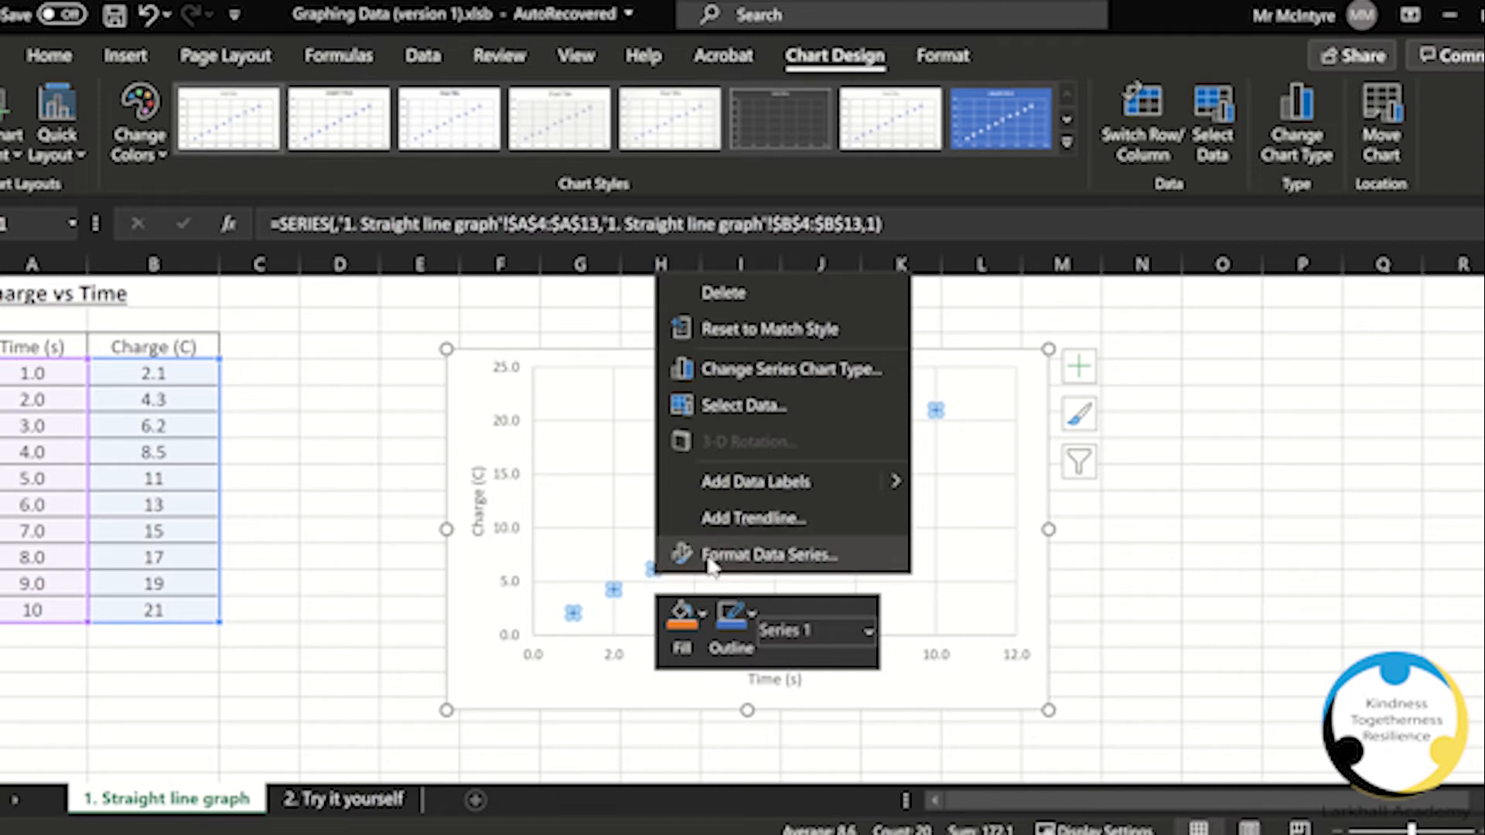
pyautogui.press('Escape')
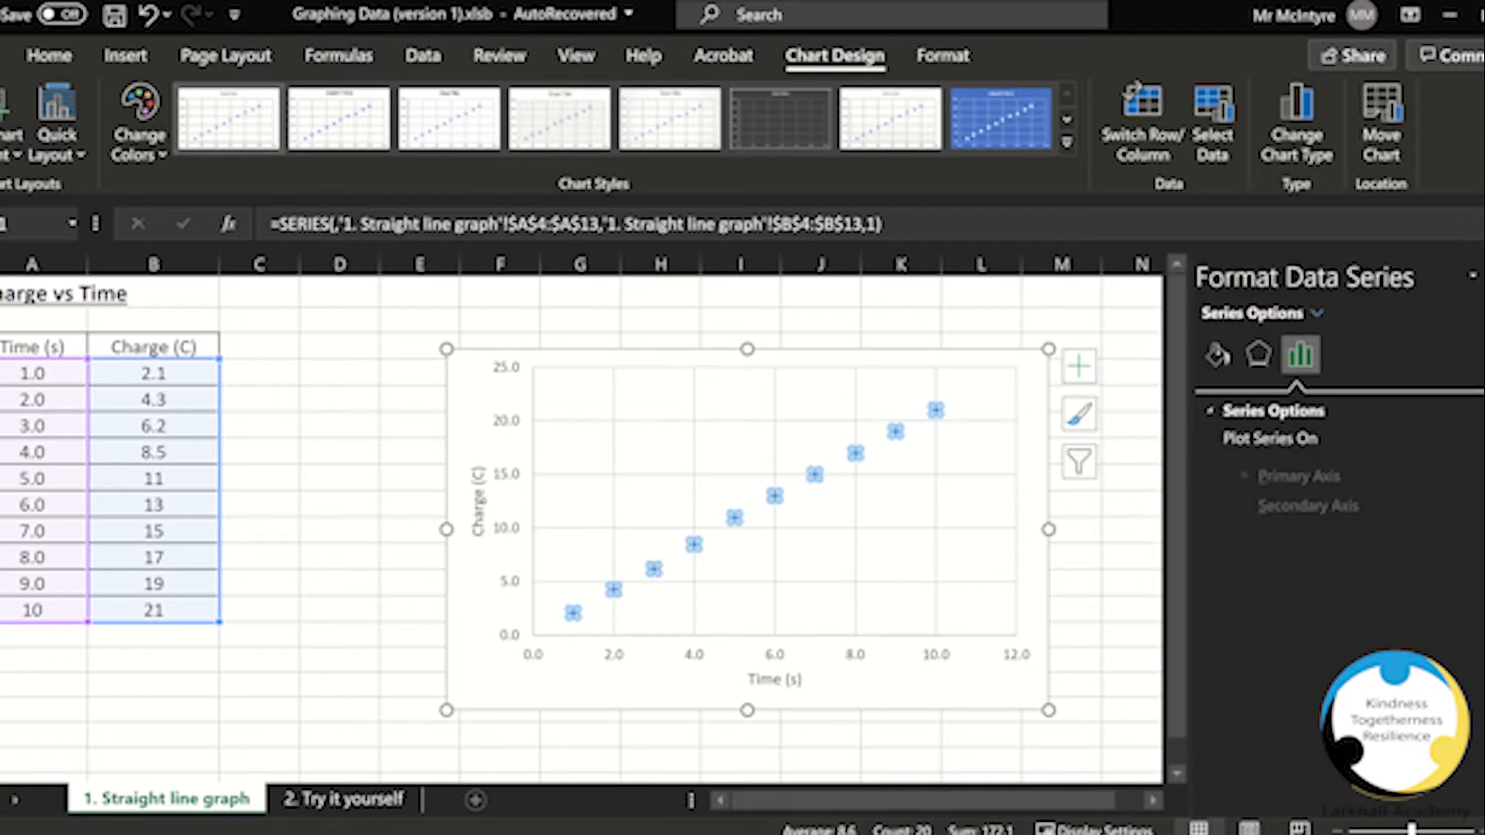
# Step: Change the data series markers to the built-in cross (x) marker type
pyautogui.click(1211, 357)
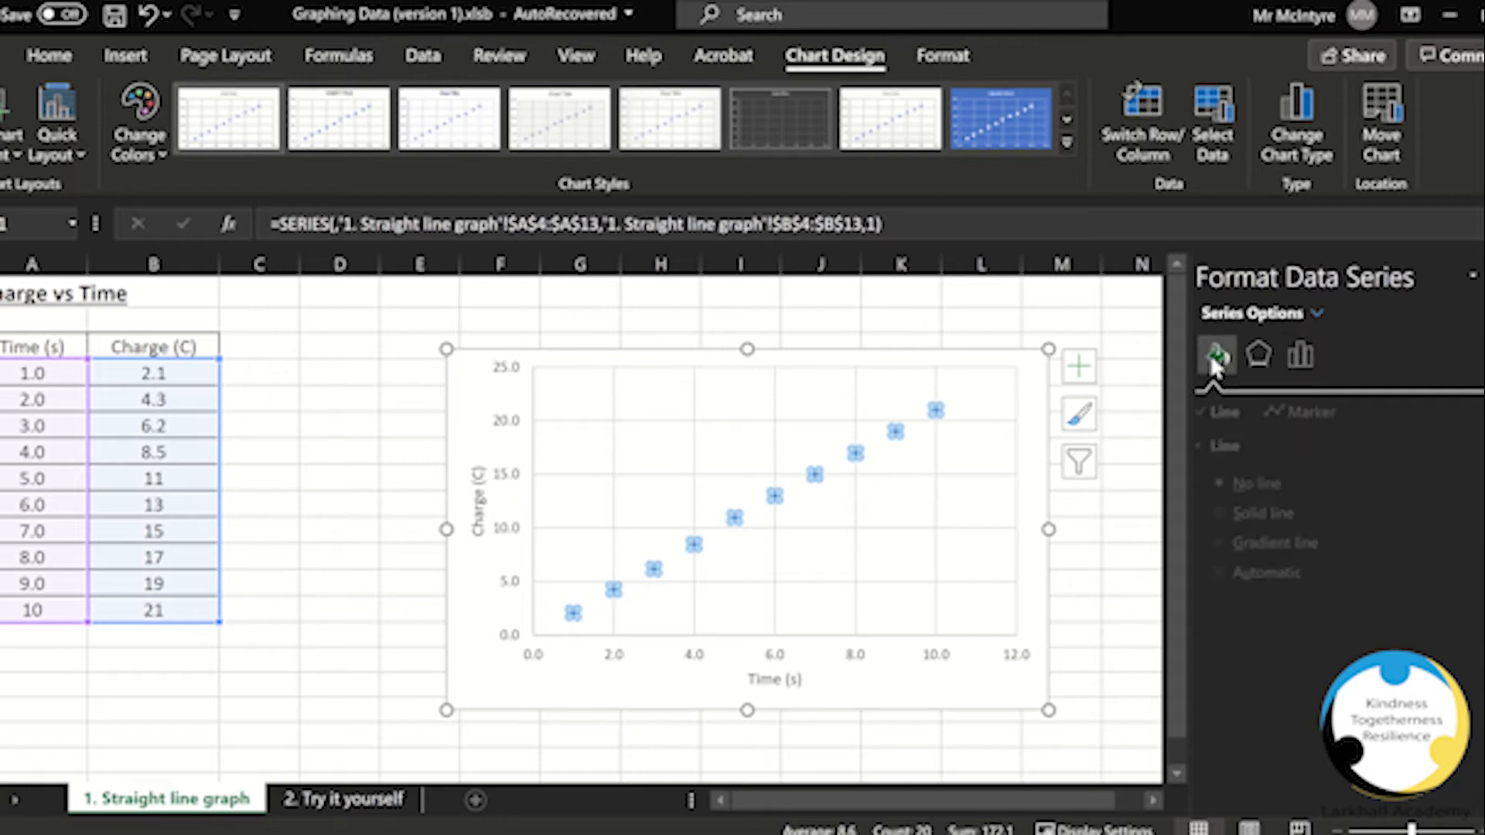
pyautogui.click(1313, 414)
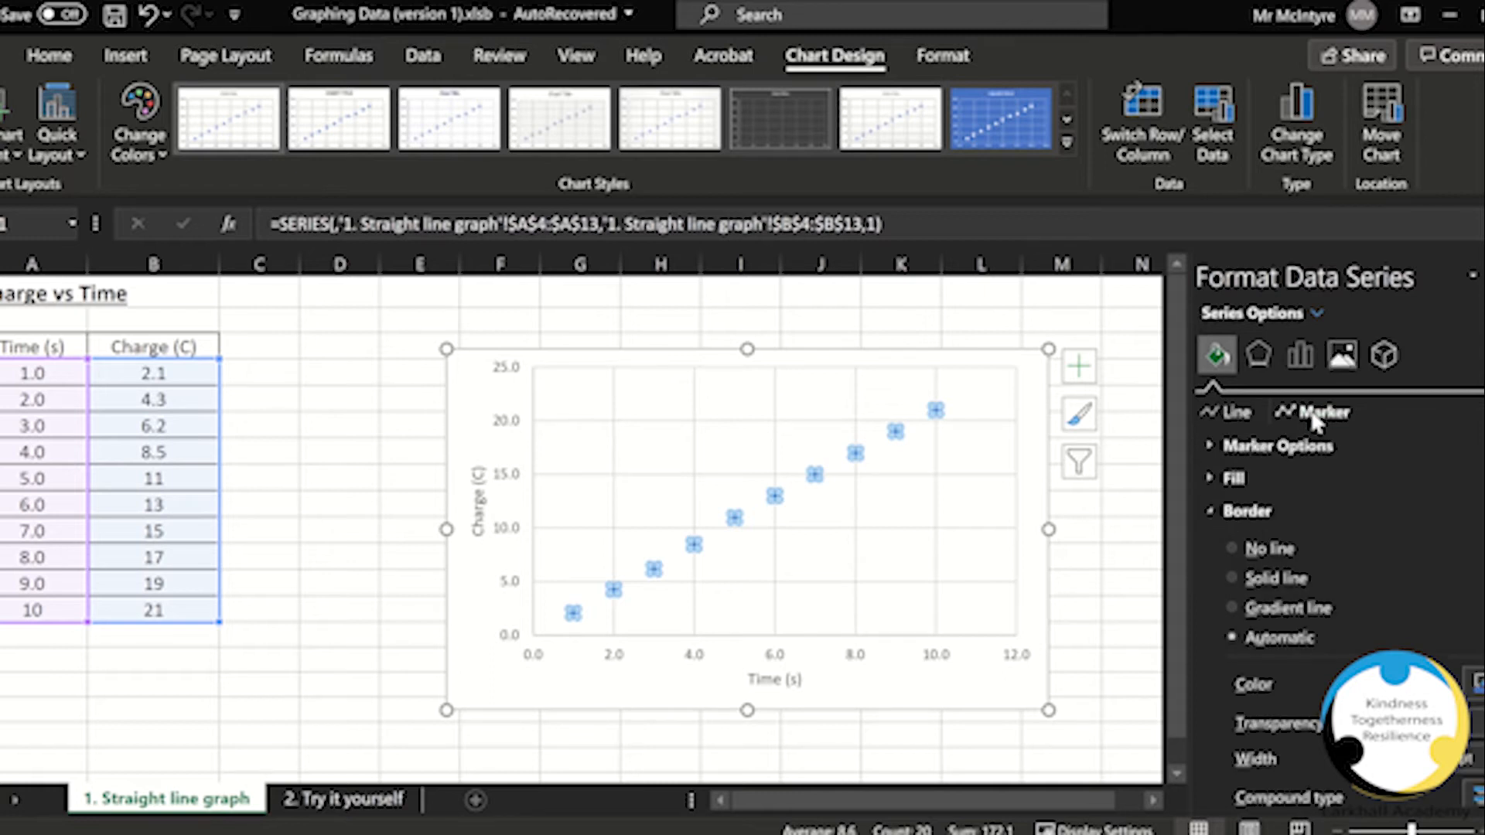
pyautogui.click(1011, 513)
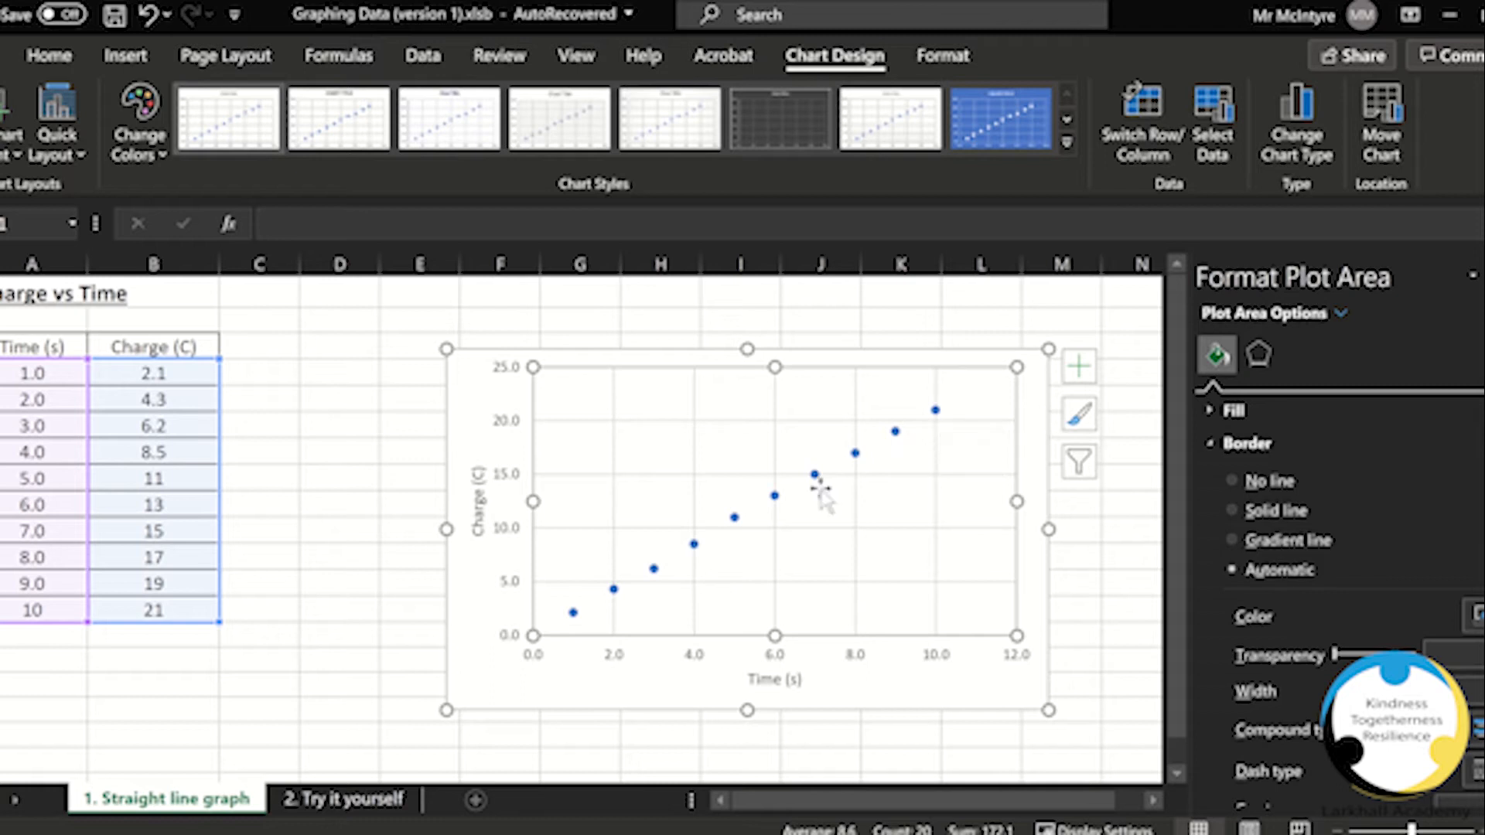
pyautogui.click(734, 520)
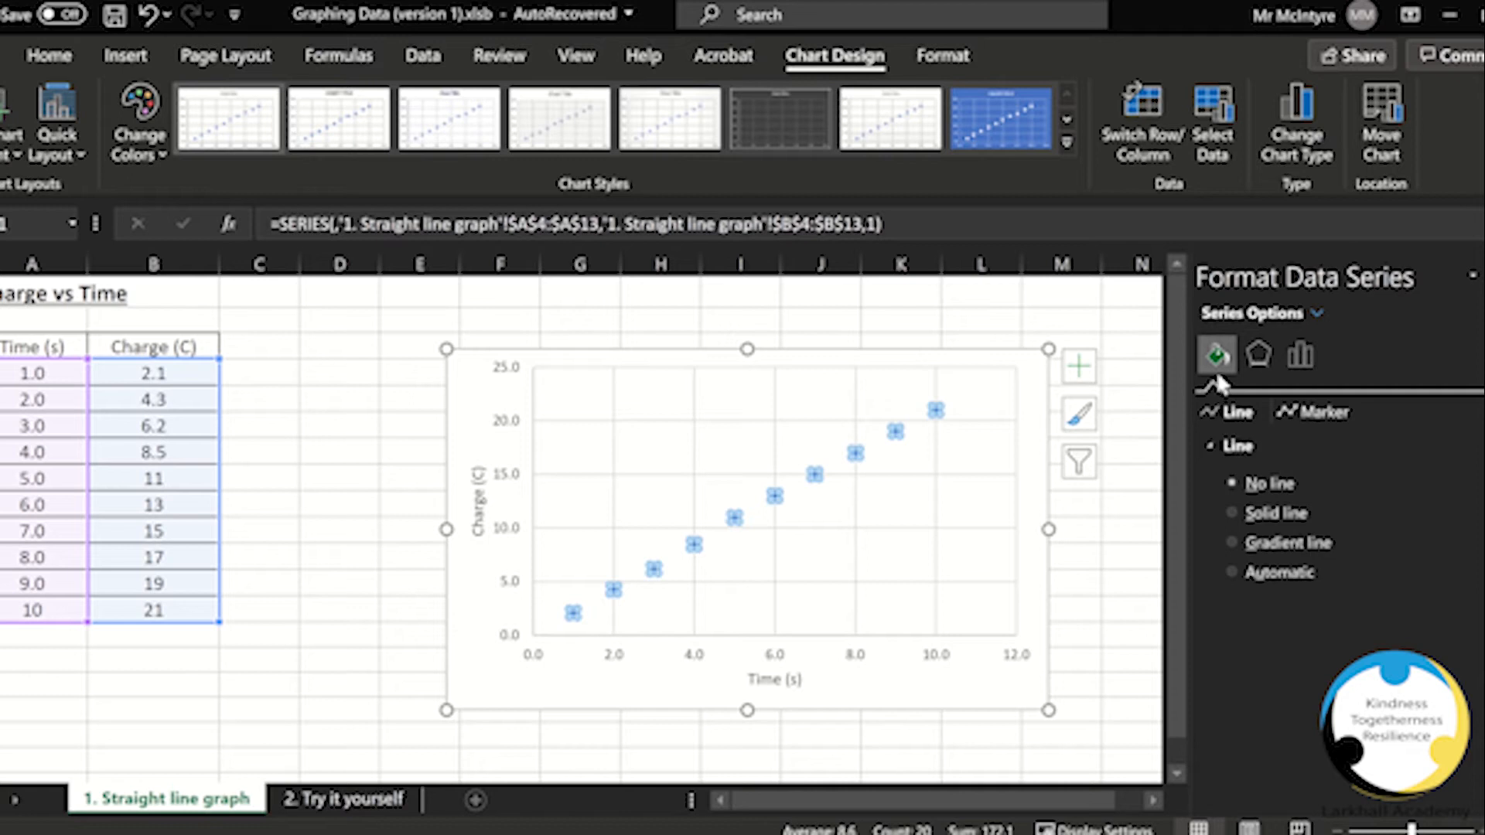
pyautogui.click(1300, 416)
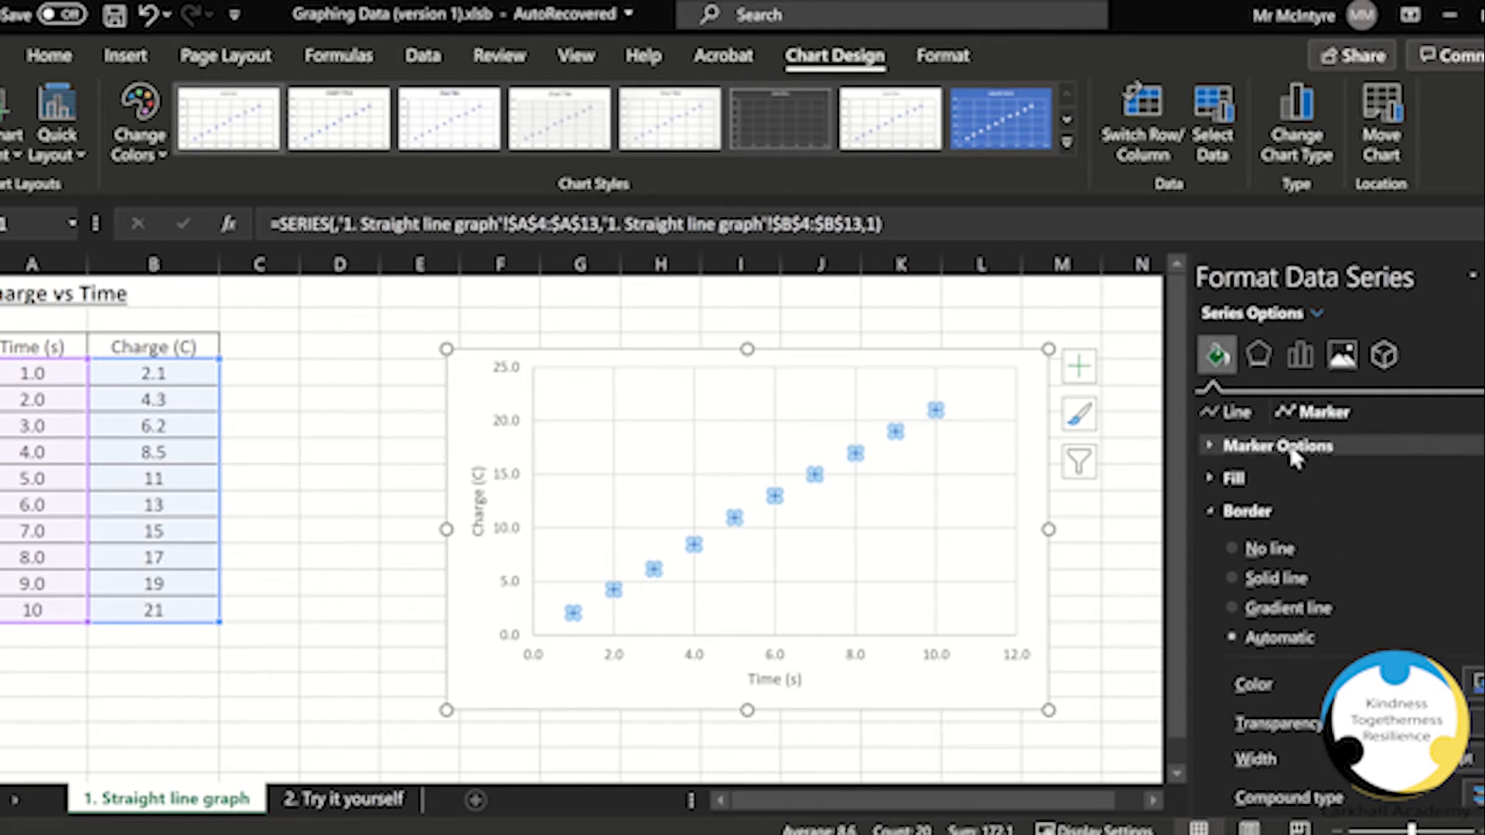
pyautogui.click(1210, 445)
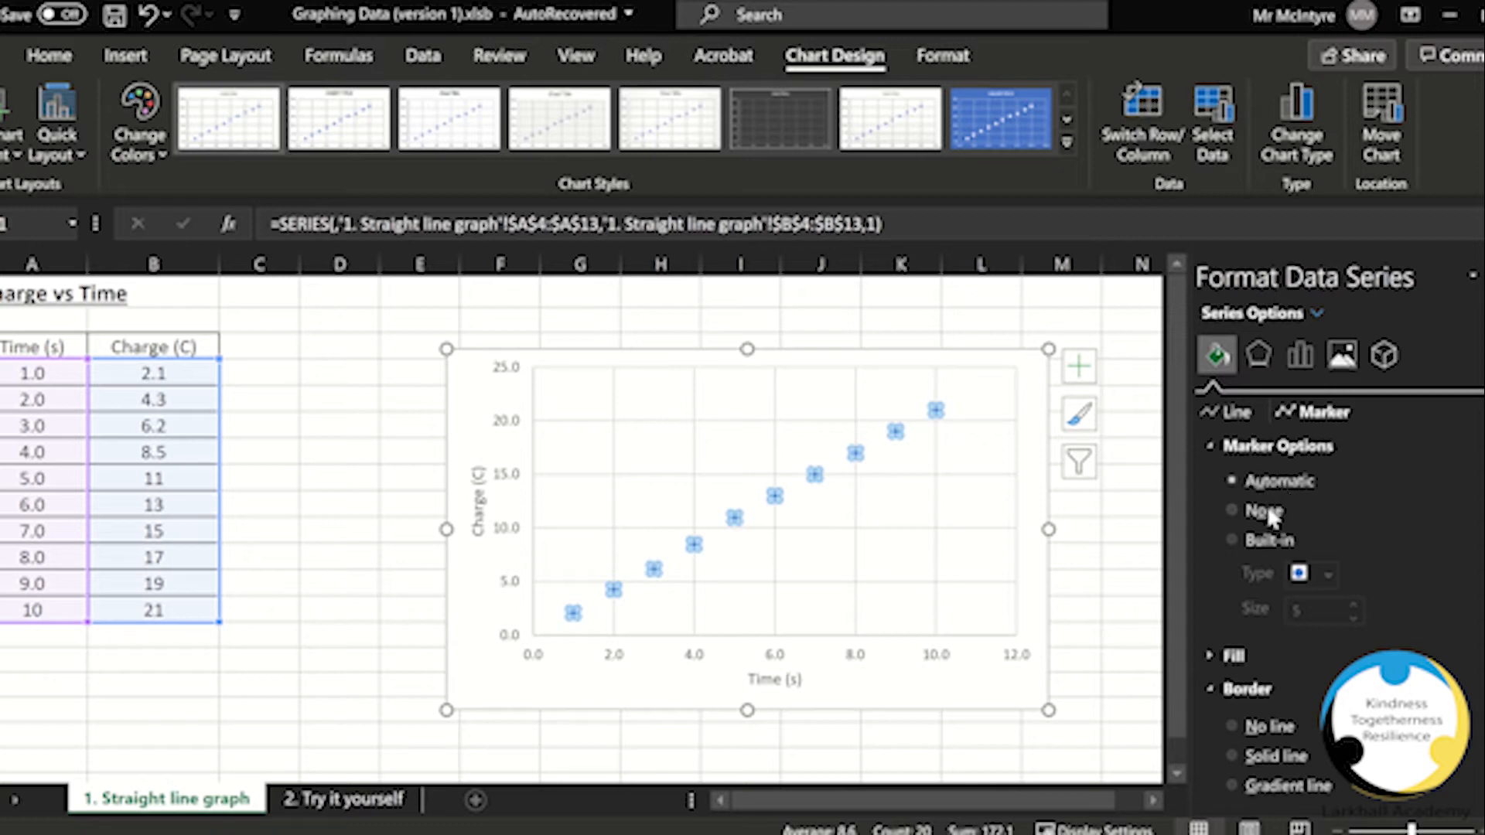
pyautogui.click(1233, 541)
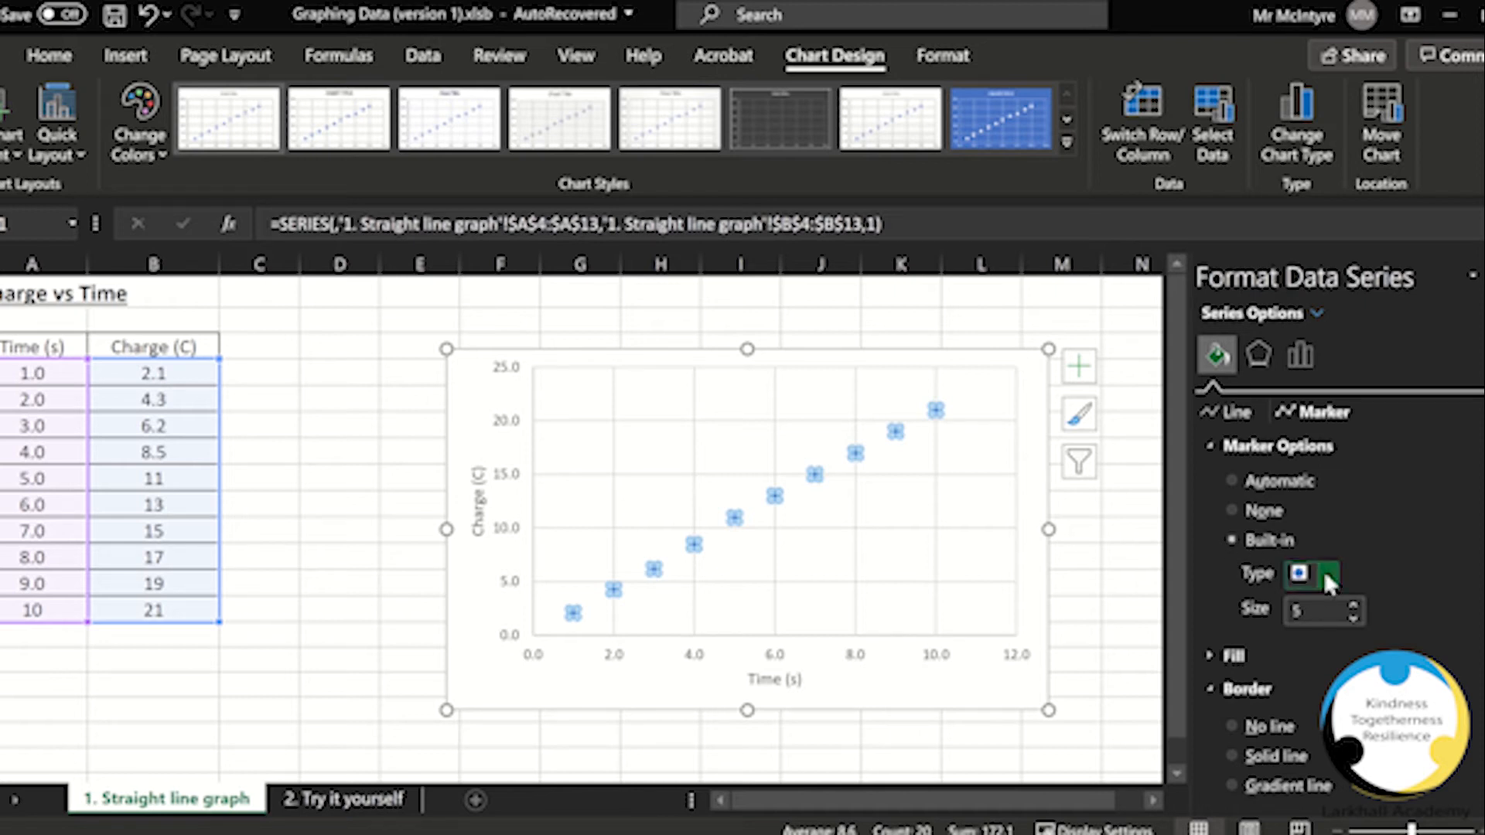
pyautogui.click(1327, 579)
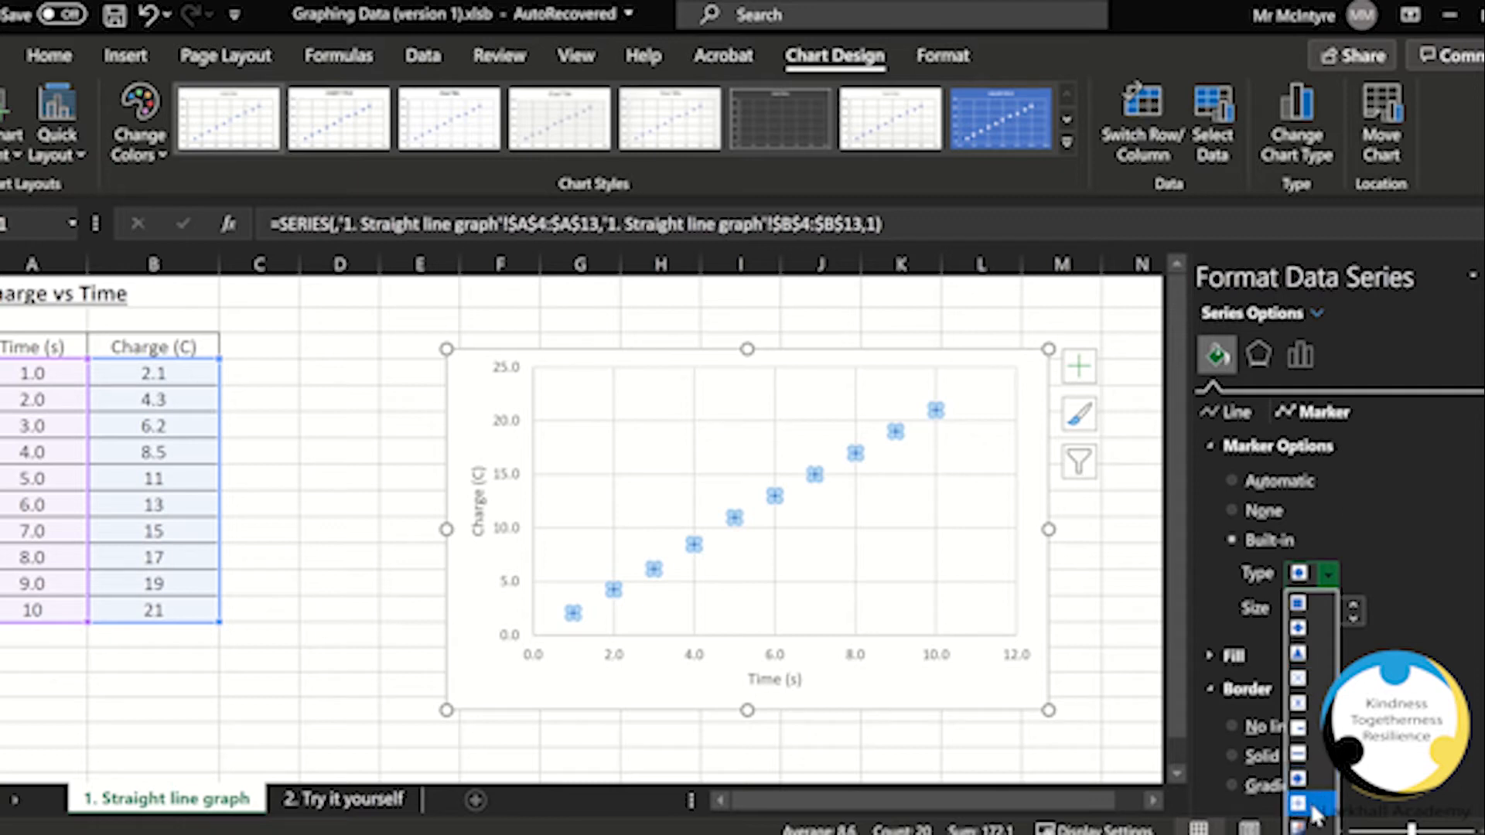
pyautogui.click(1304, 679)
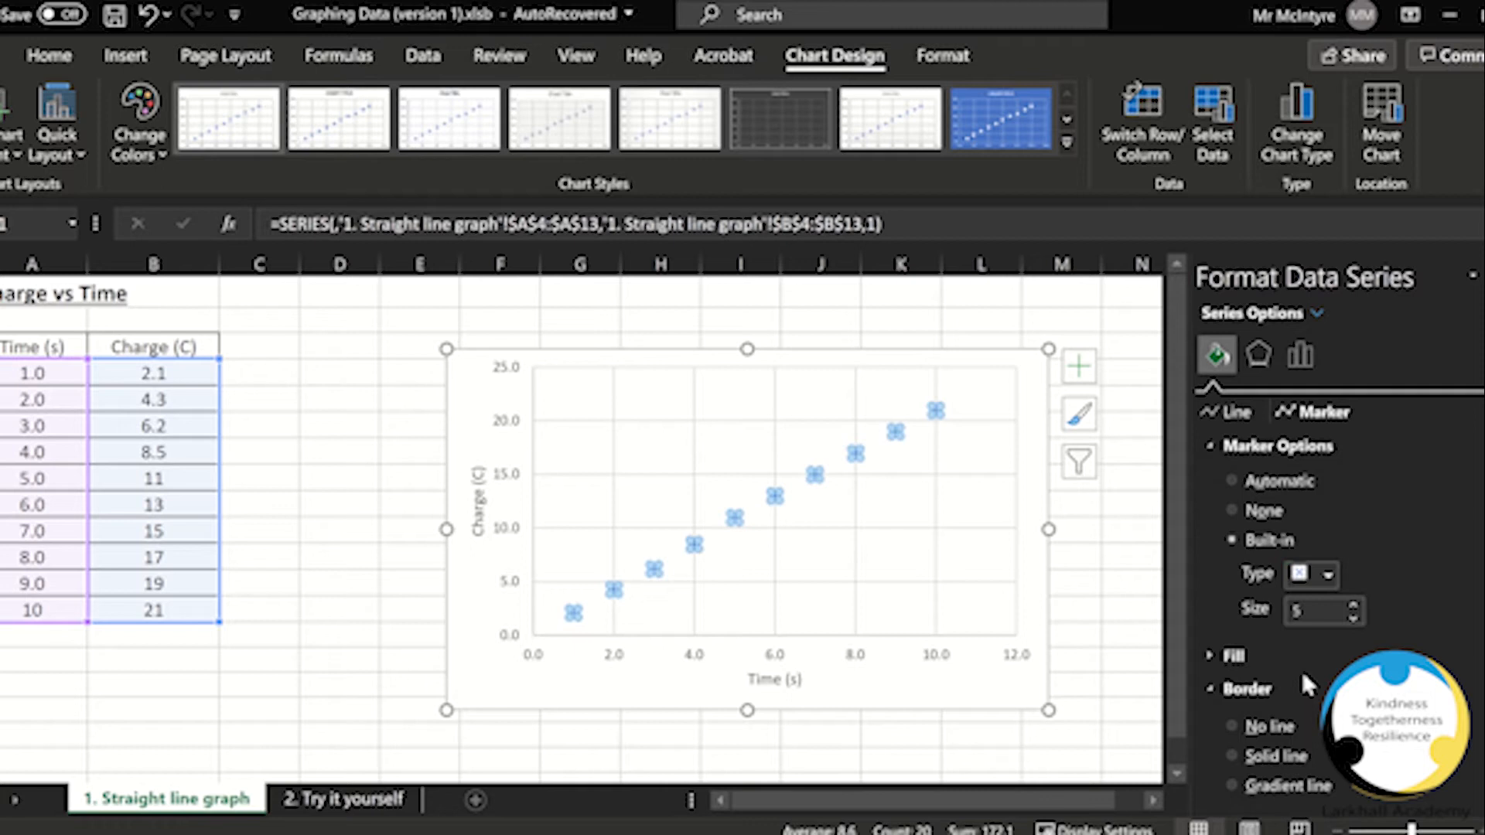
# Step: Set the data series marker size to 8
pyautogui.click(1353, 604)
pyautogui.click(1353, 604)
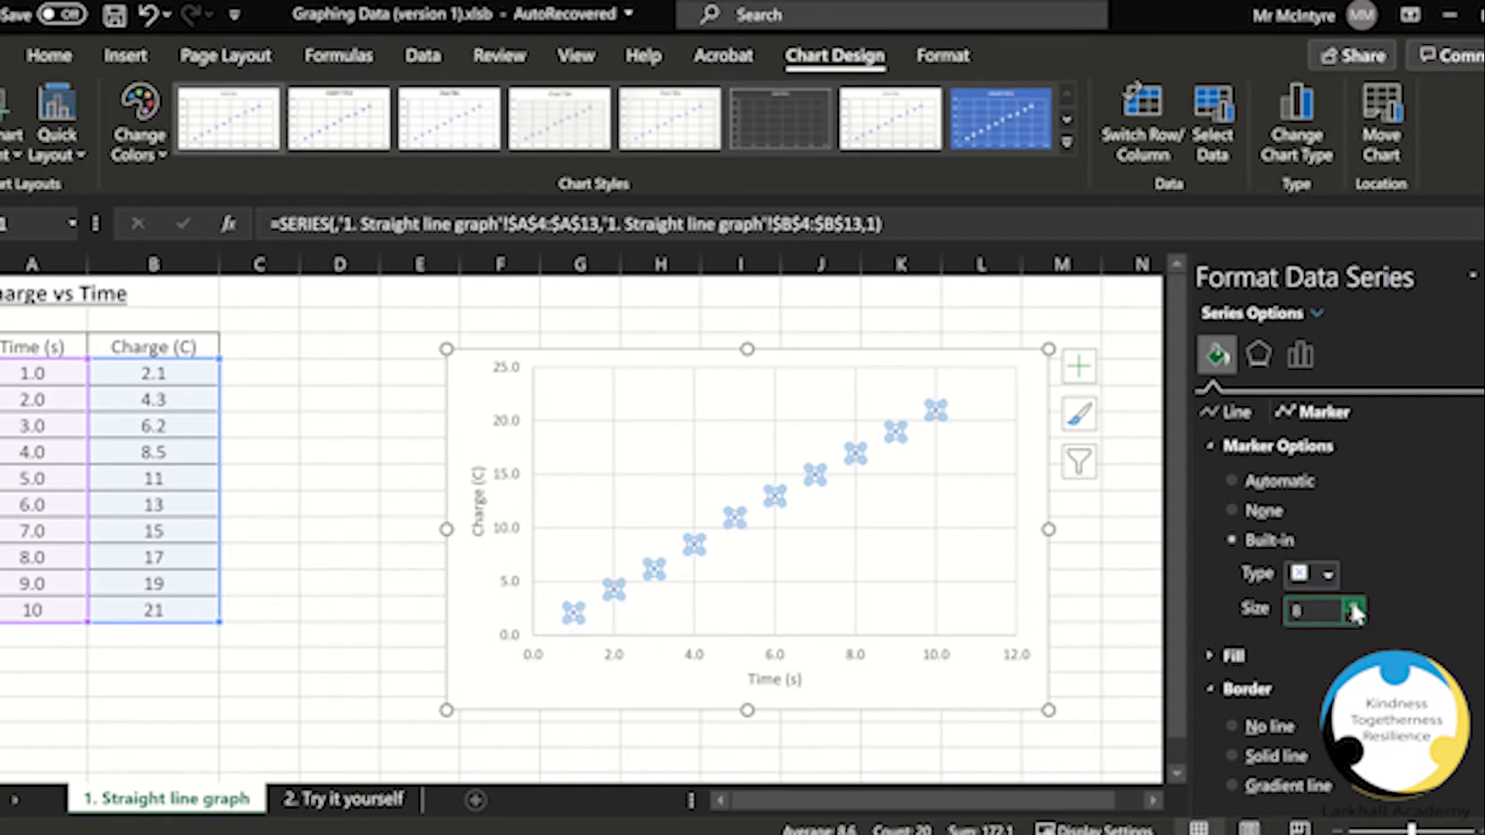
pyautogui.click(826, 557)
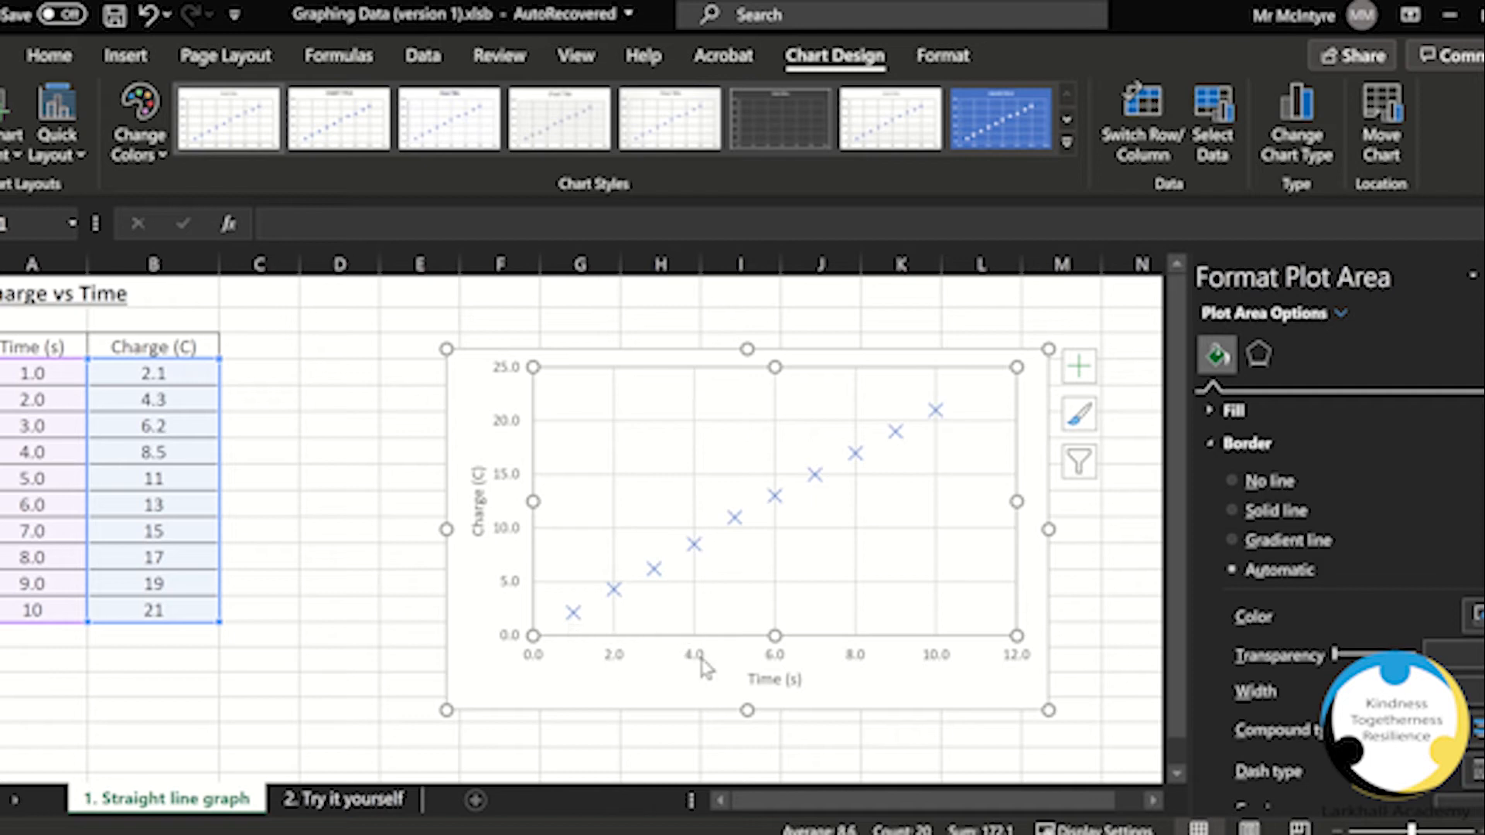
# Step: Colour the major vertical and horizontal gridlines a dark grey shade of Black, Text 1
pyautogui.click(776, 609)
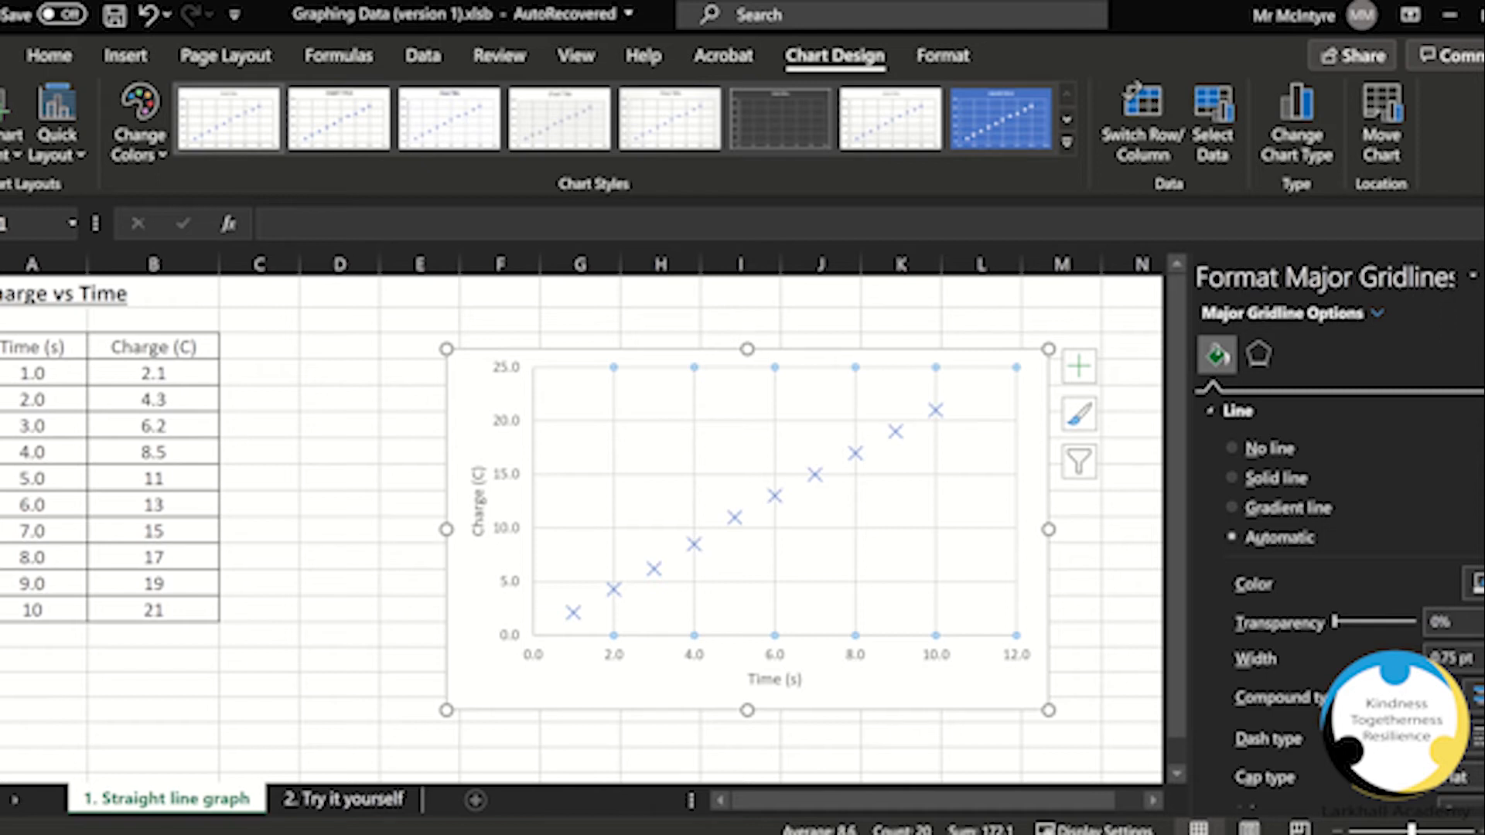
pyautogui.click(1476, 584)
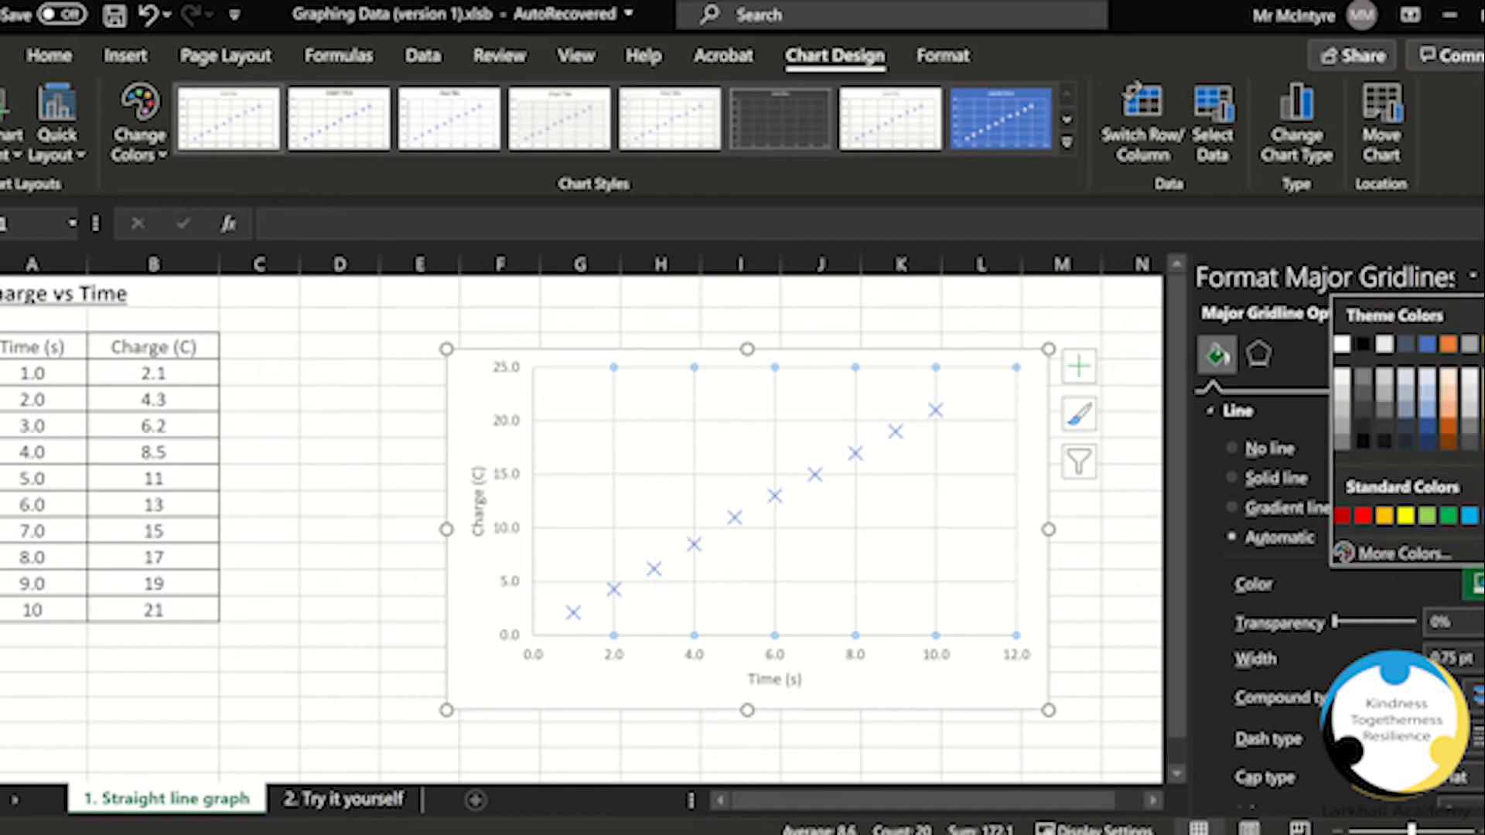
pyautogui.click(1364, 412)
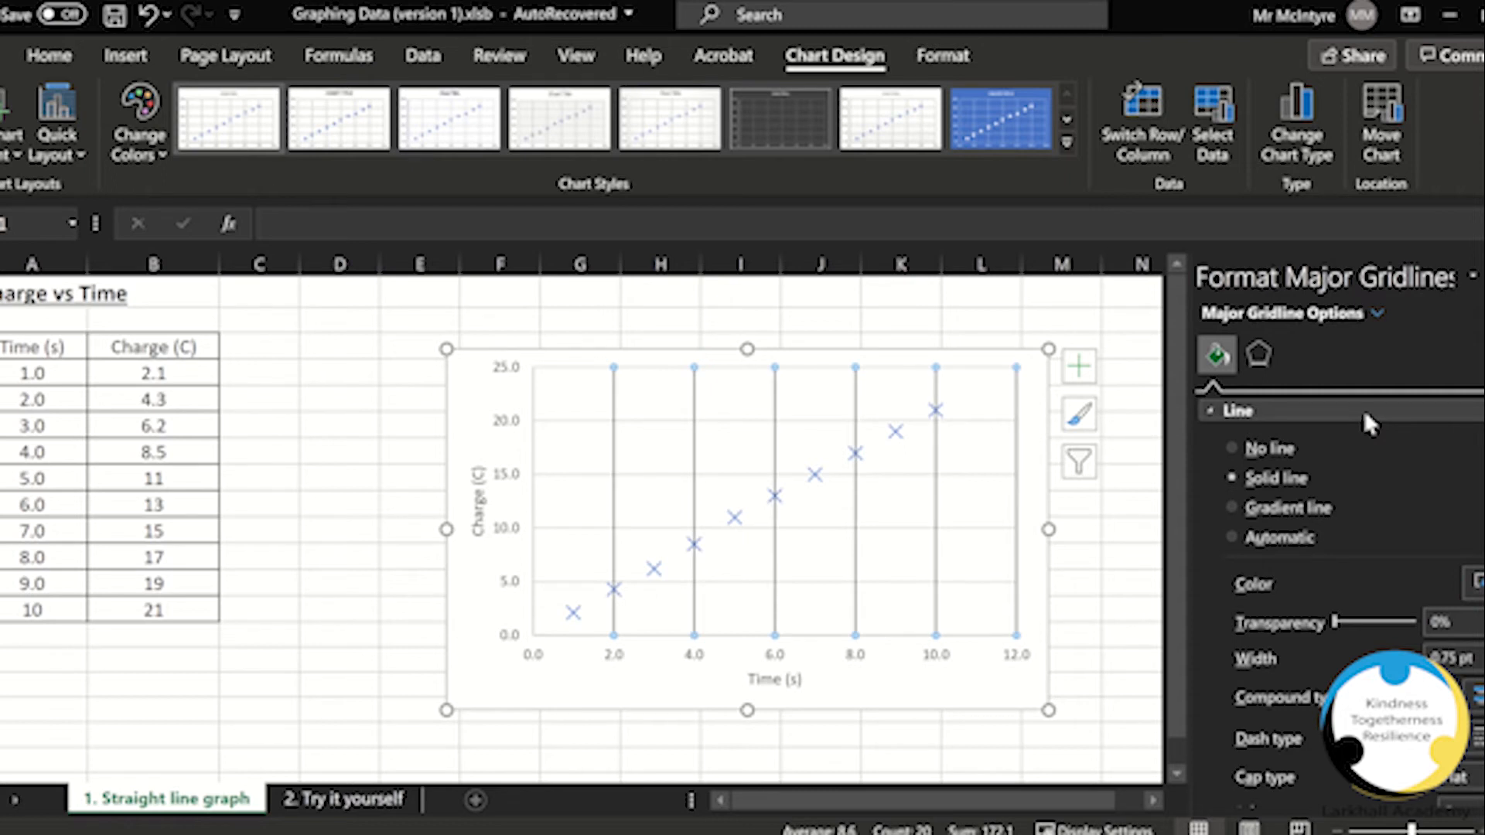
pyautogui.click(567, 583)
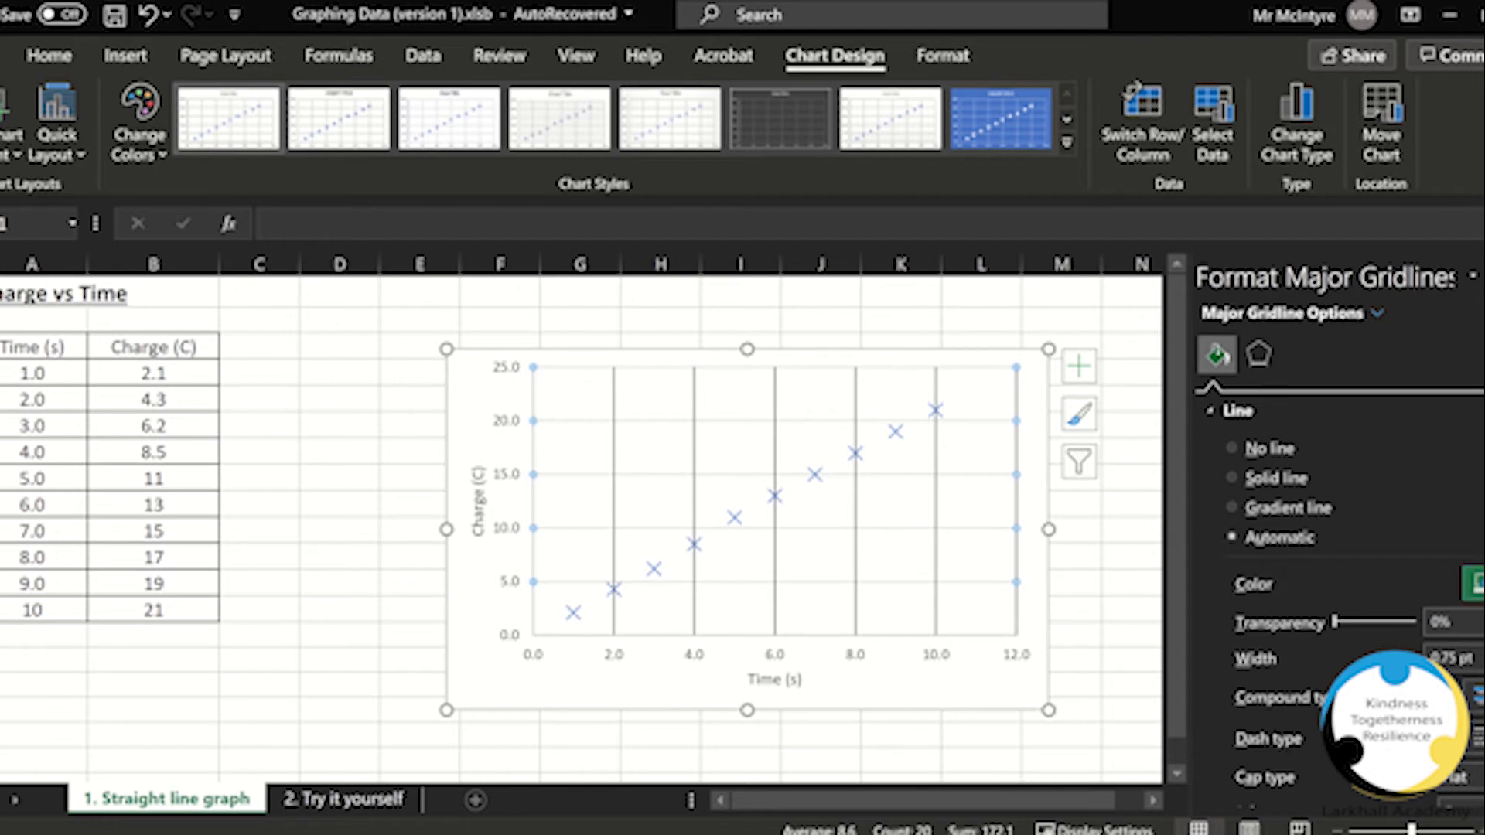
pyautogui.click(1474, 584)
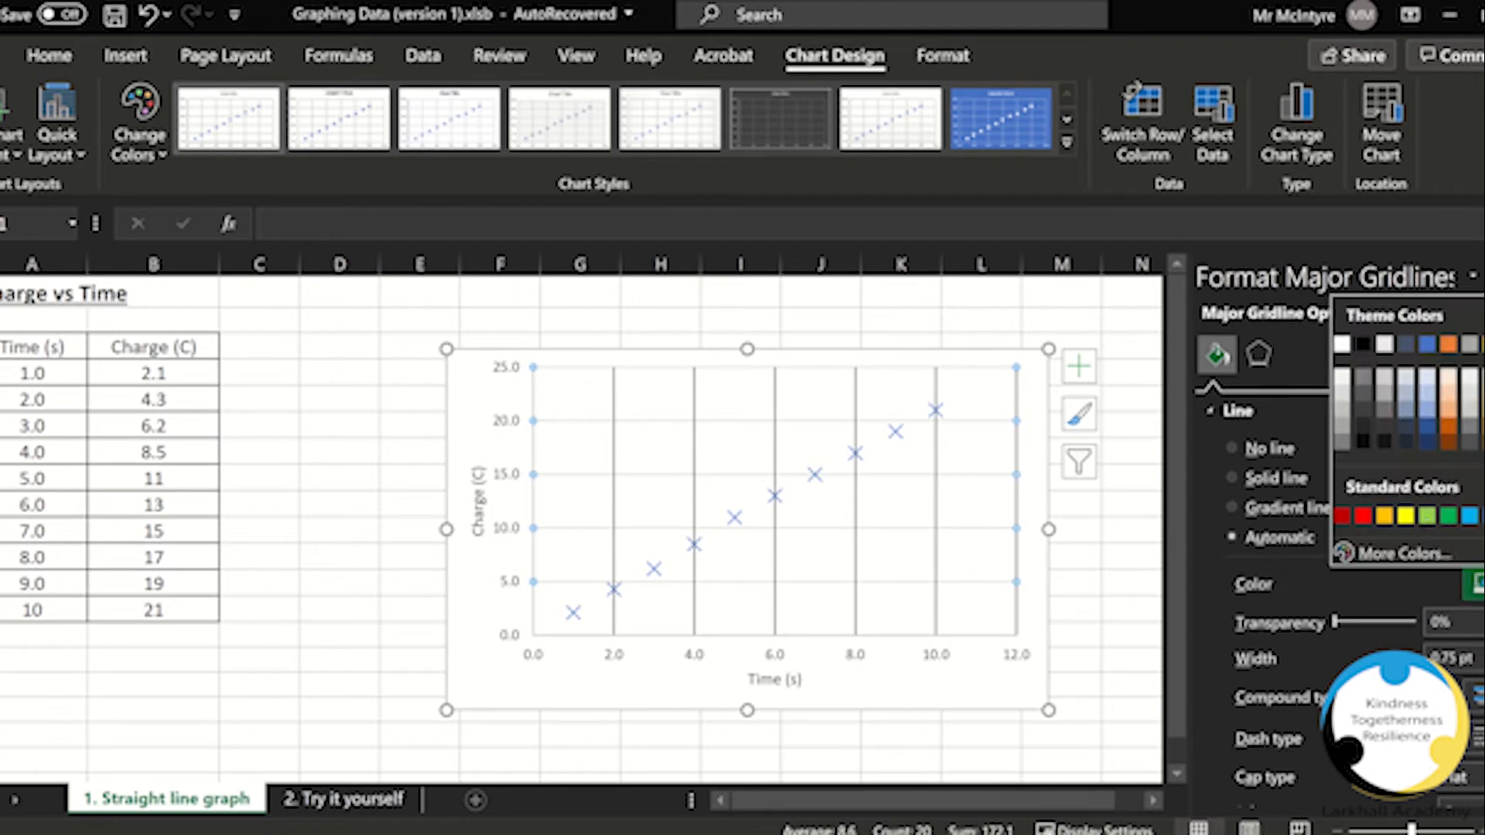
pyautogui.click(1362, 410)
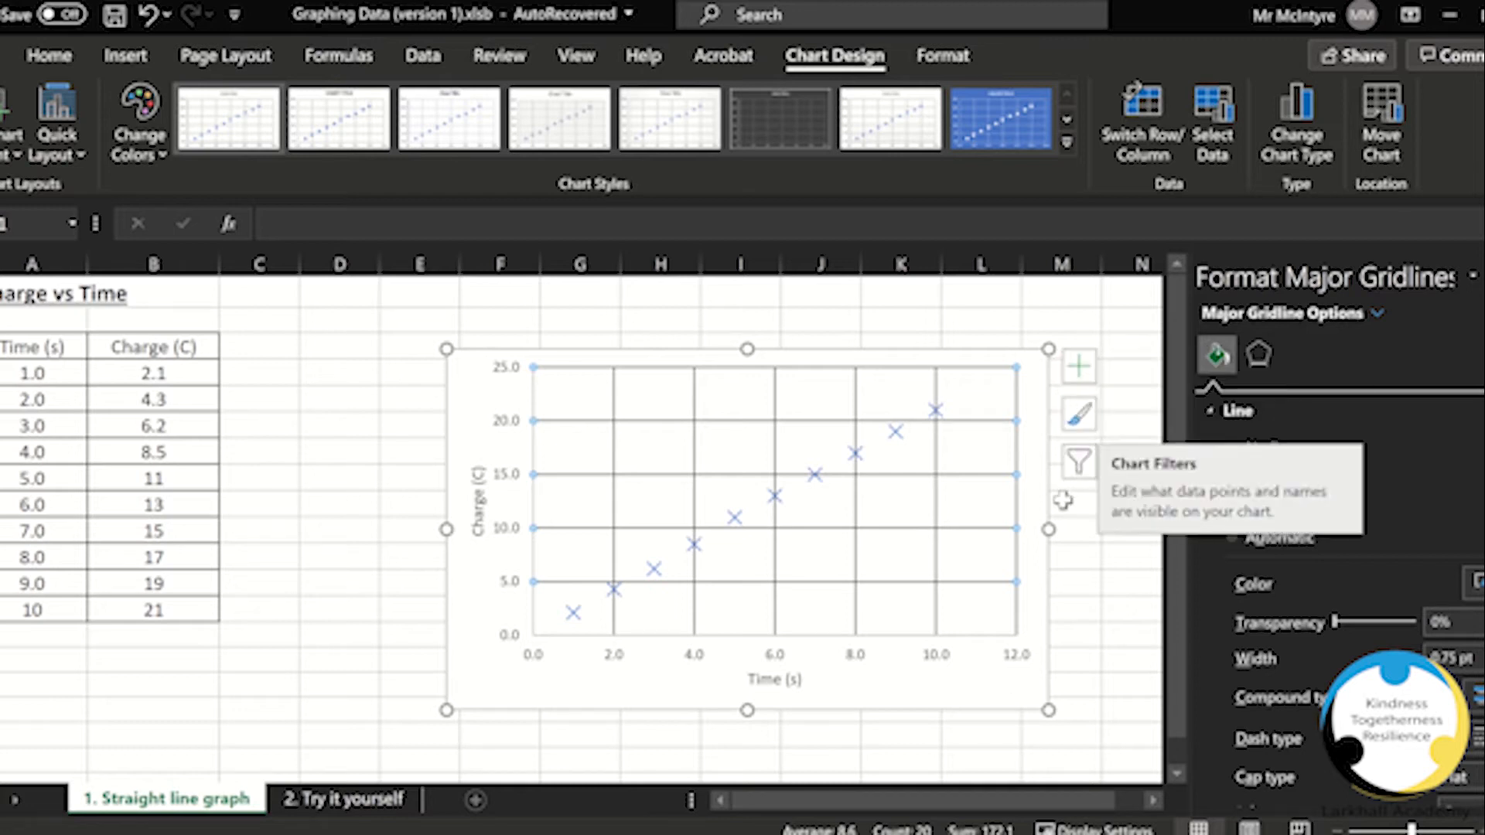
# Step: Add primary minor horizontal and primary minor vertical gridlines to the chart
pyautogui.click(1079, 367)
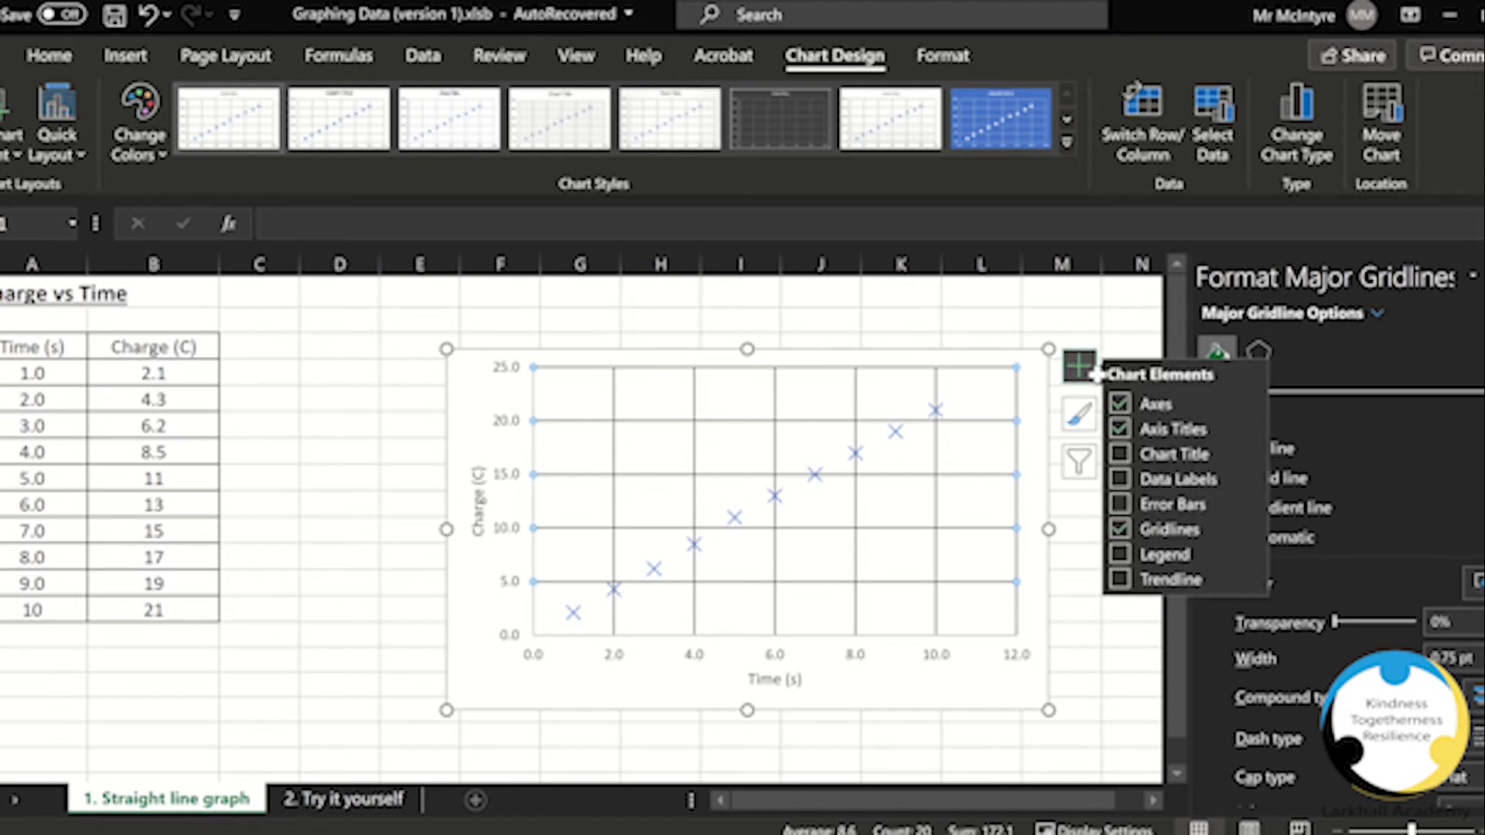
pyautogui.moveTo(1186, 535)
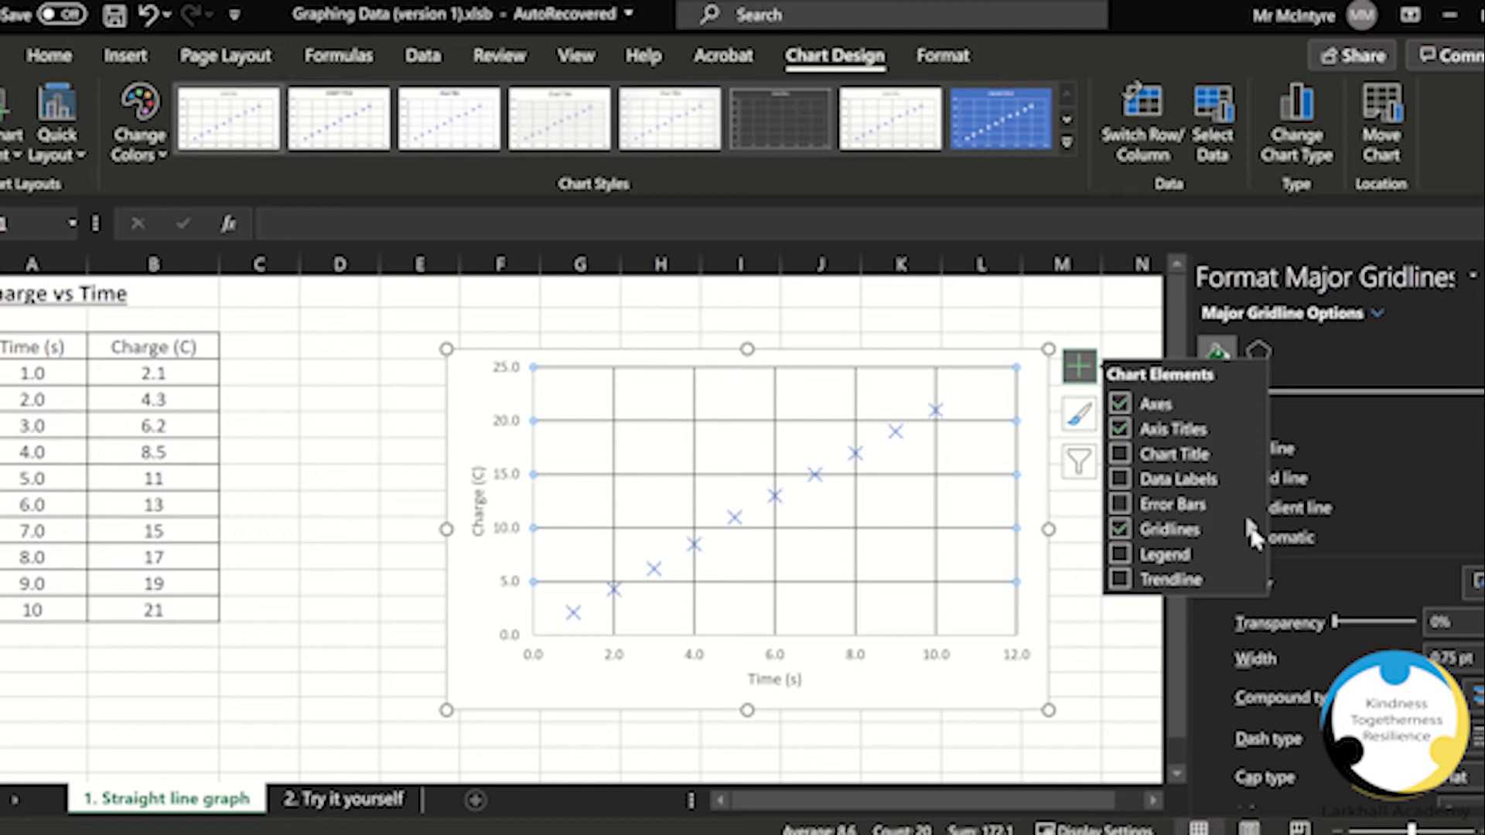
pyautogui.moveTo(1251, 530)
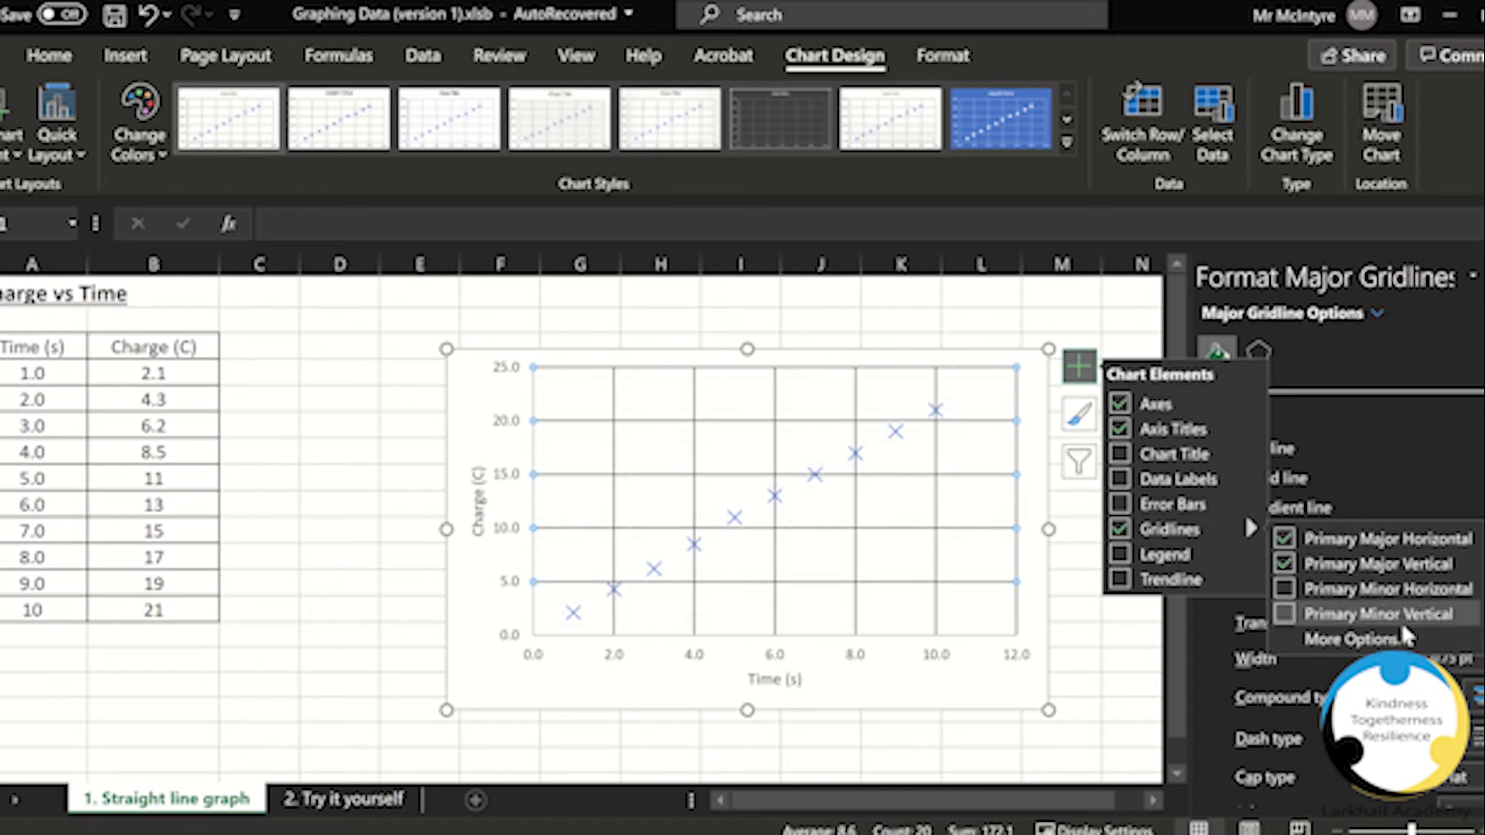
pyautogui.click(1283, 588)
pyautogui.click(1284, 615)
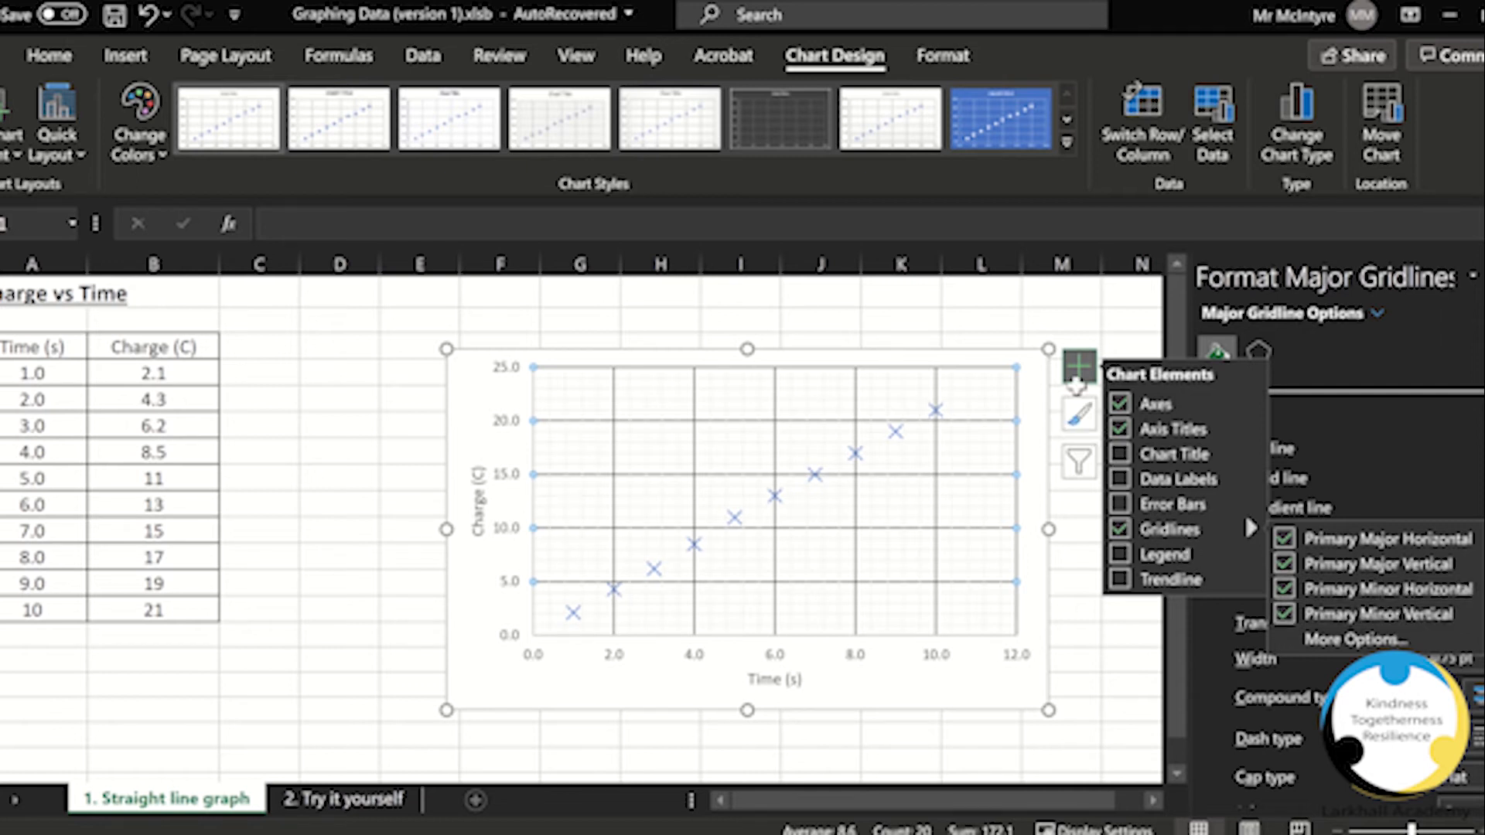
pyautogui.click(1081, 378)
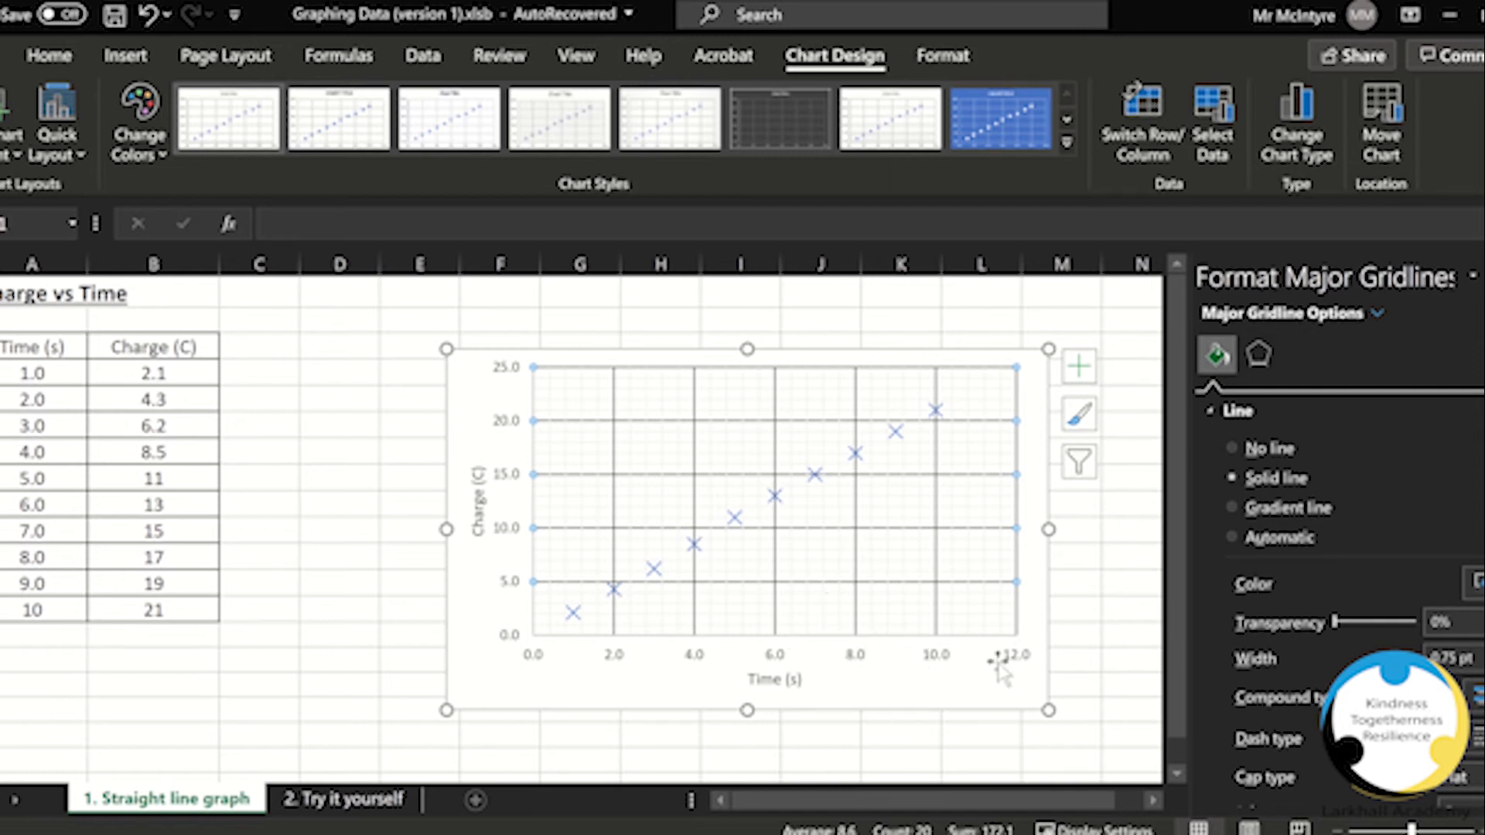
# Step: Colour the minor vertical and horizontal gridlines a grey shade of White, Background 1
pyautogui.click(921, 634)
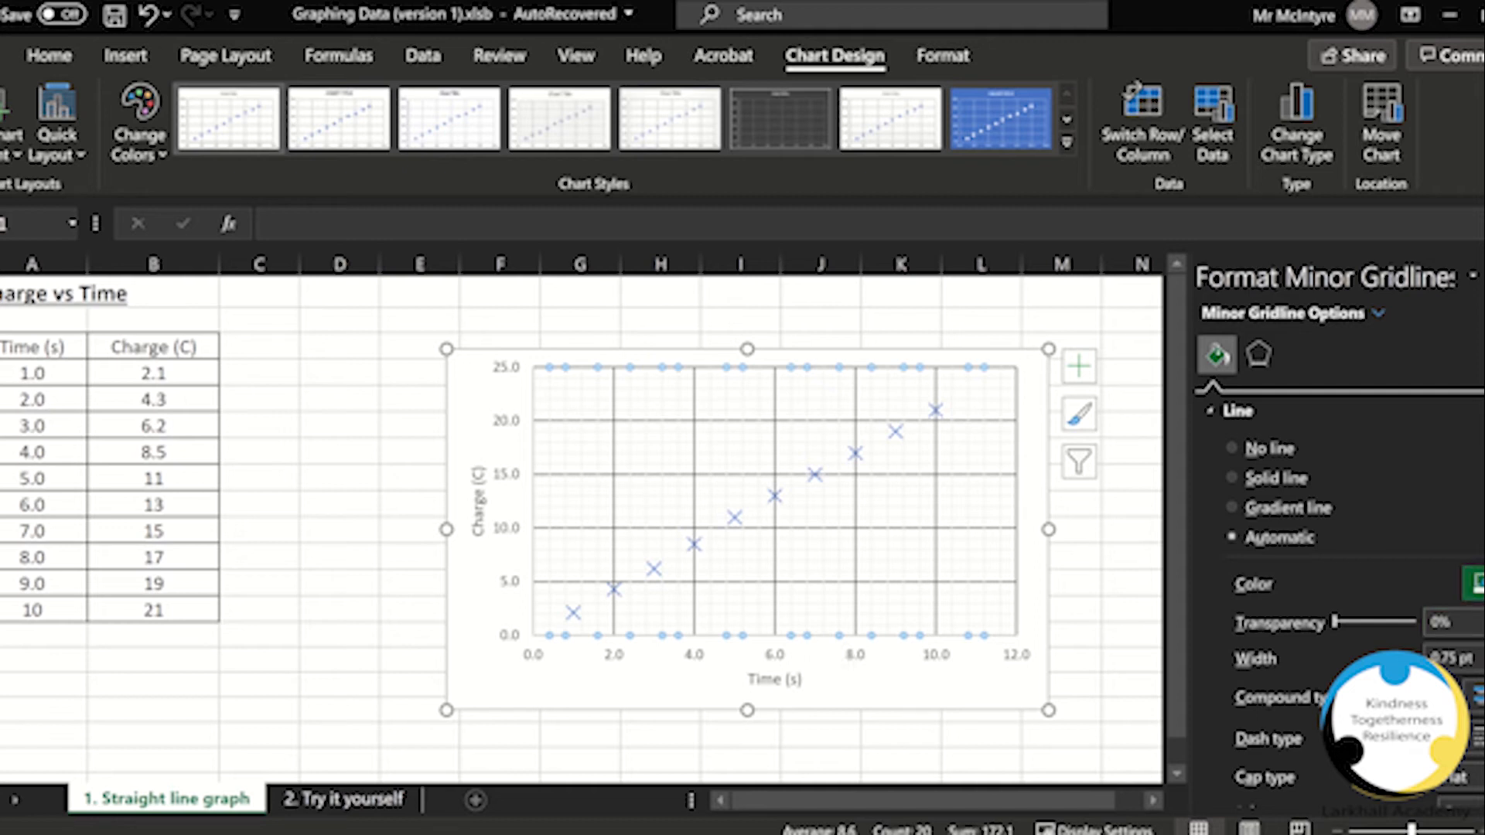
pyautogui.click(1475, 584)
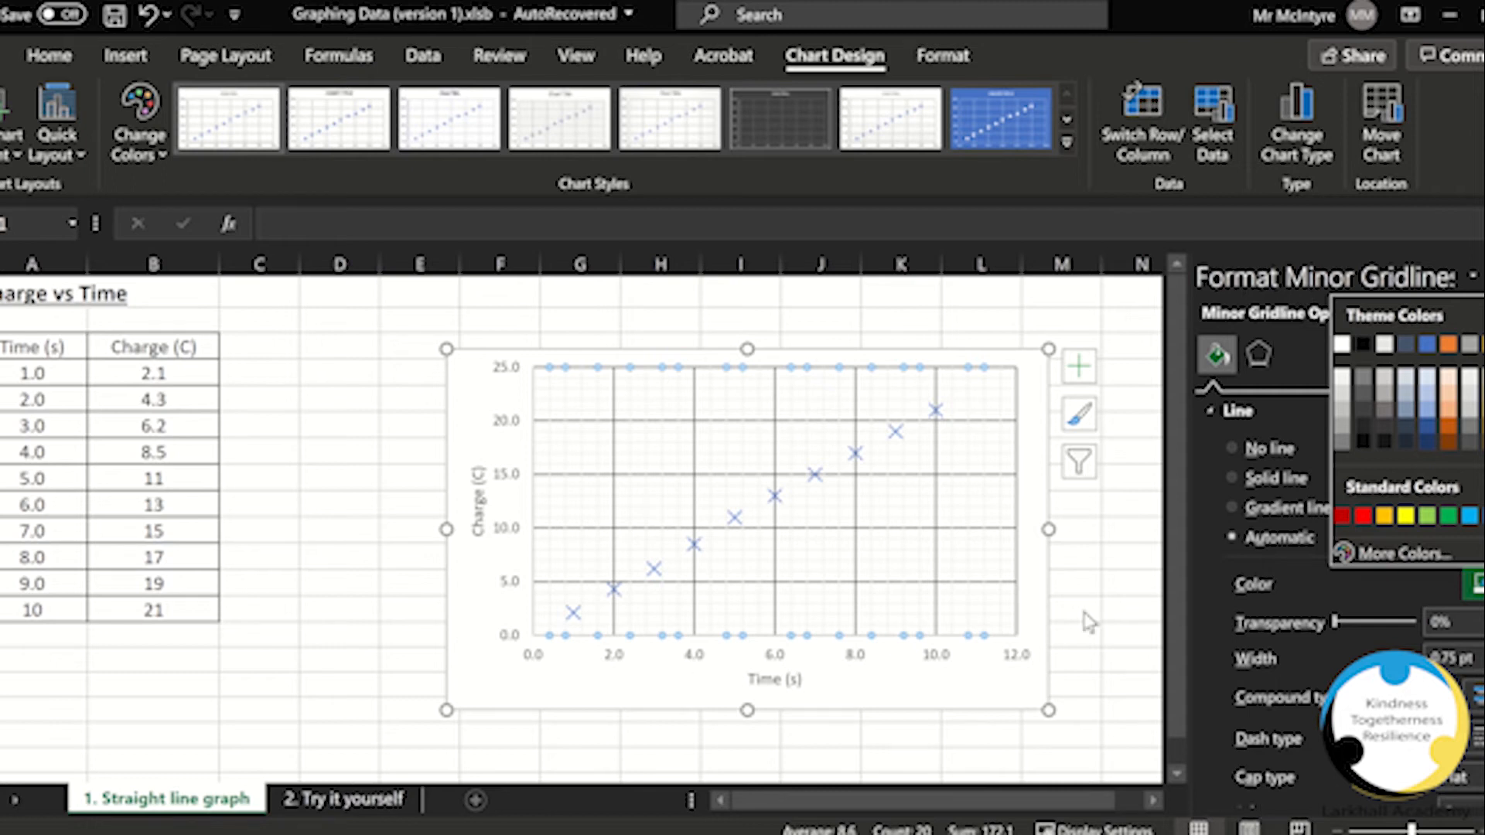
pyautogui.click(1342, 410)
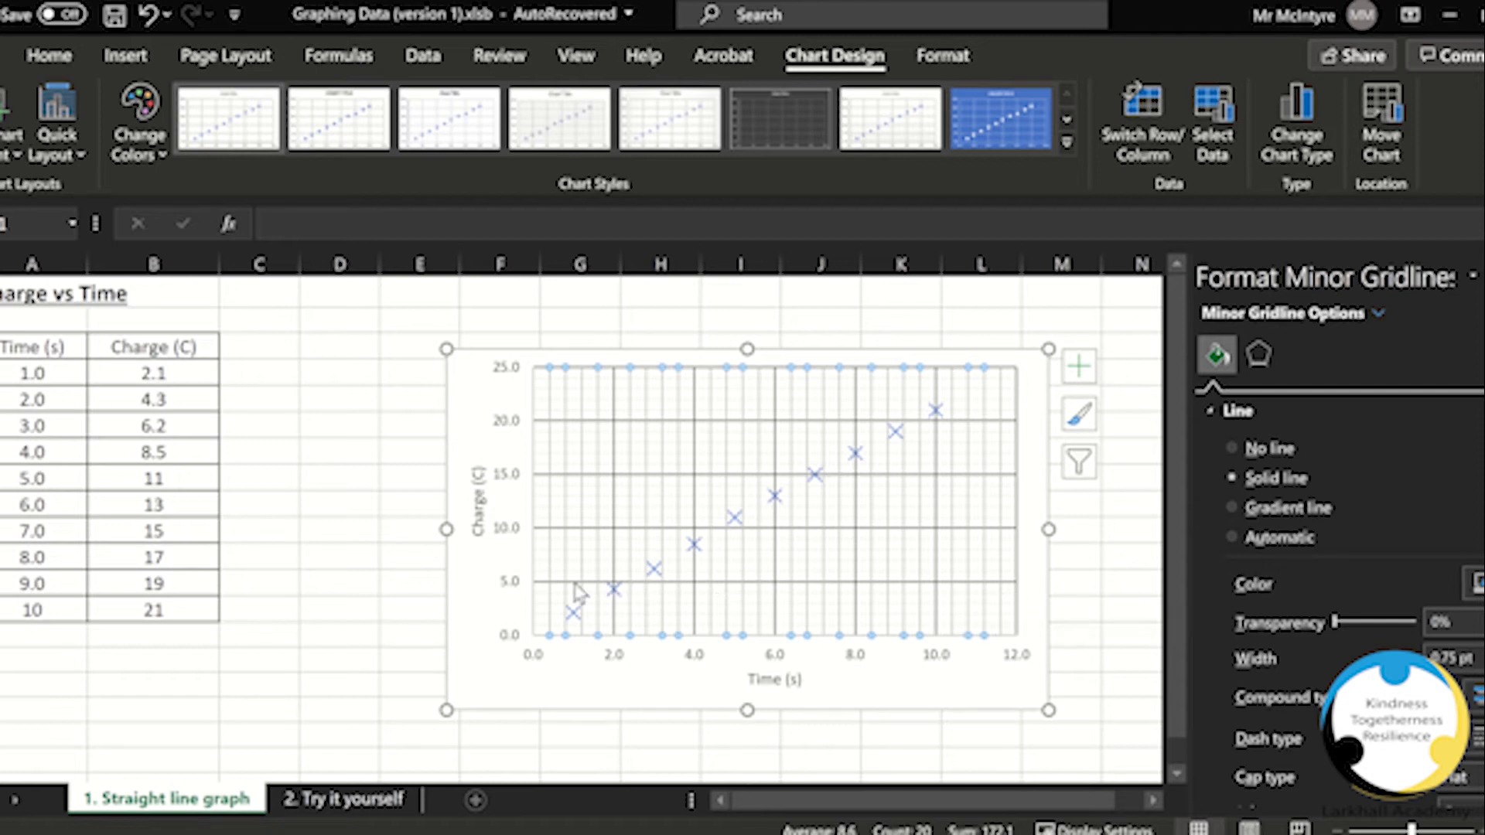
pyautogui.click(547, 583)
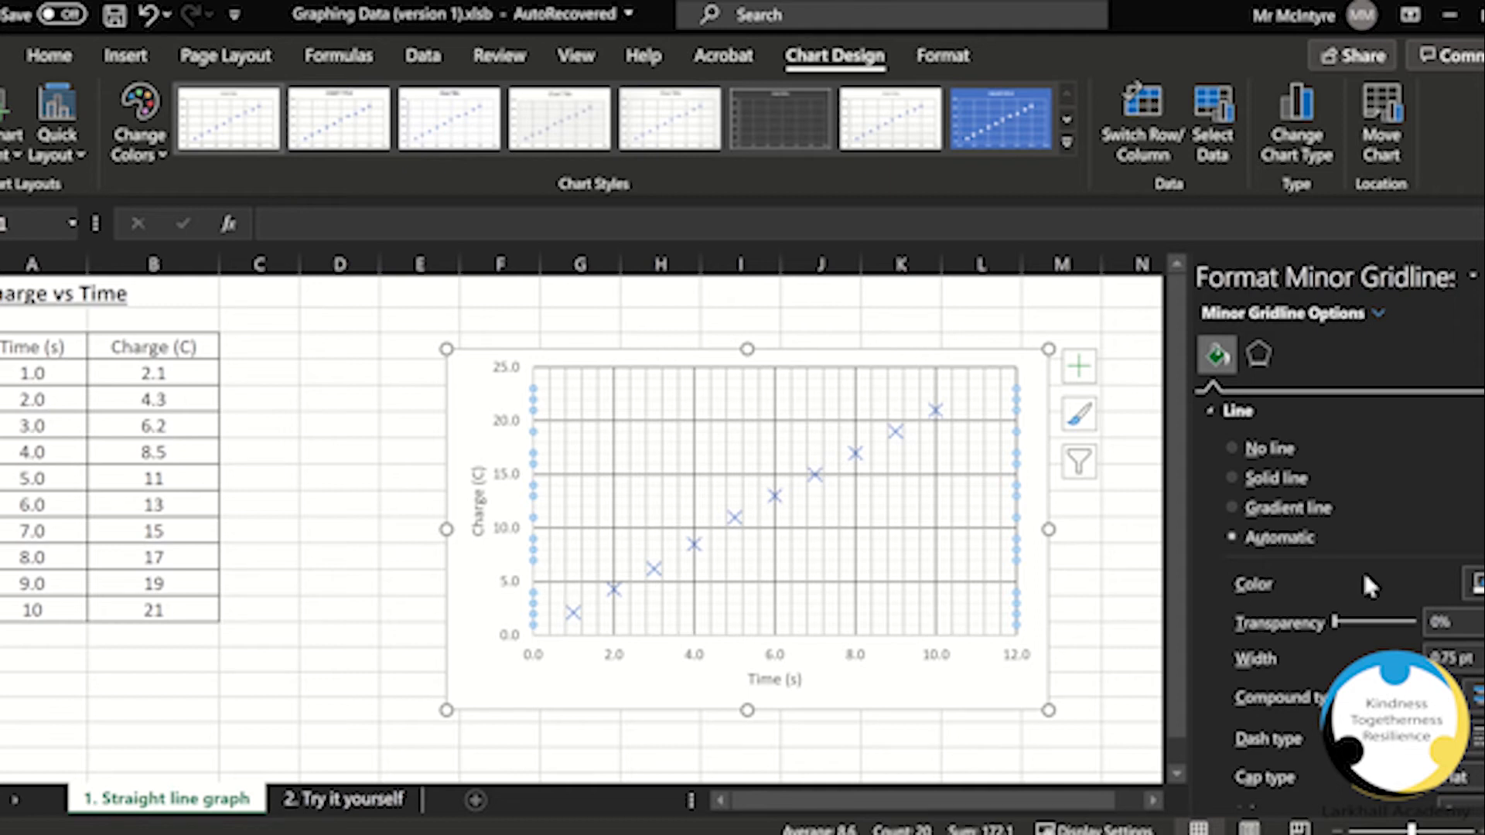
pyautogui.click(1474, 584)
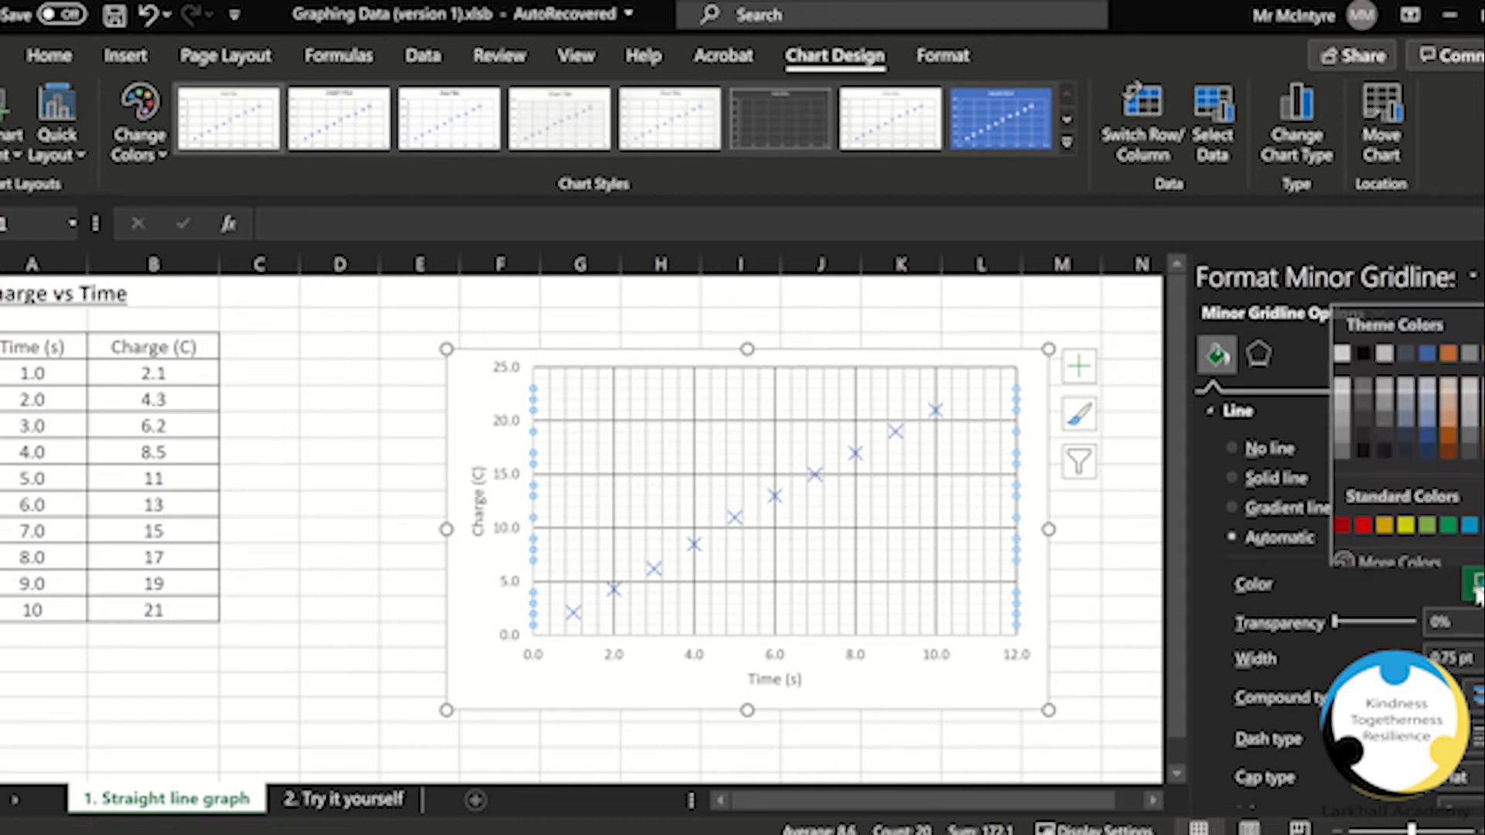
pyautogui.click(1334, 406)
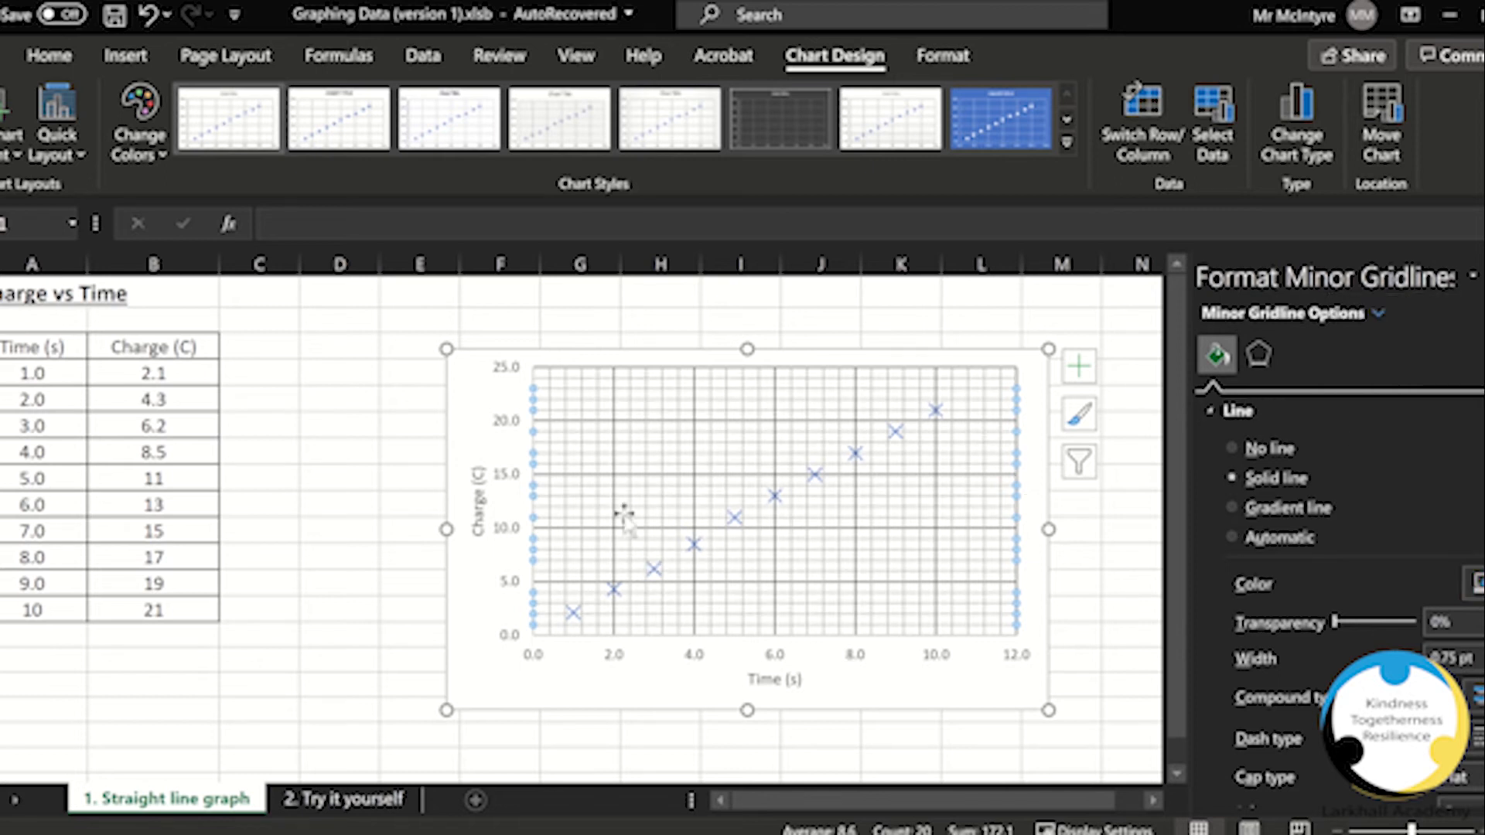
# Step: Add a linear trendline to the scatter chart
pyautogui.click(989, 691)
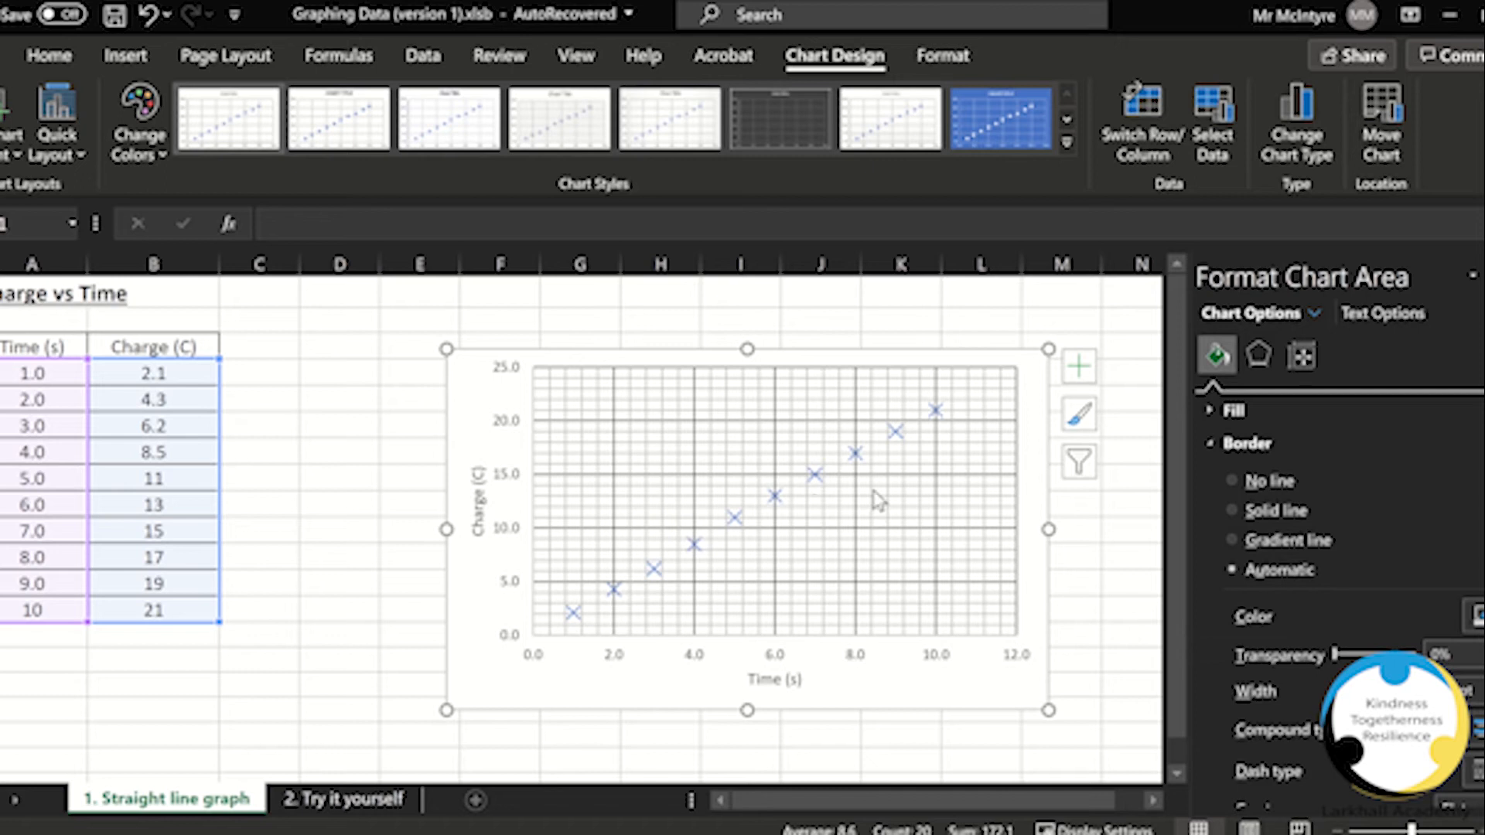
pyautogui.click(1080, 367)
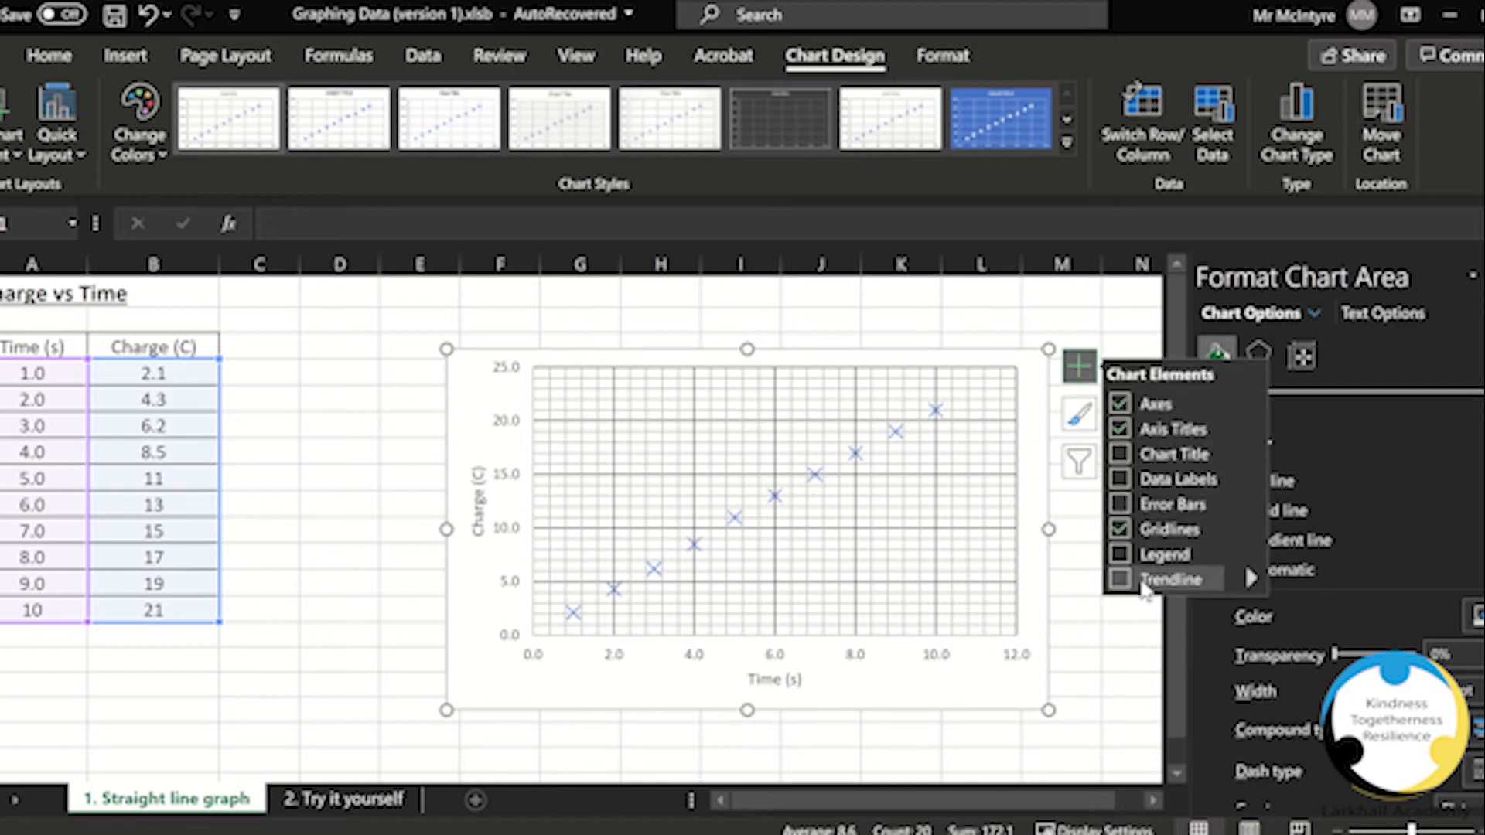
pyautogui.click(1252, 579)
pyautogui.click(1296, 594)
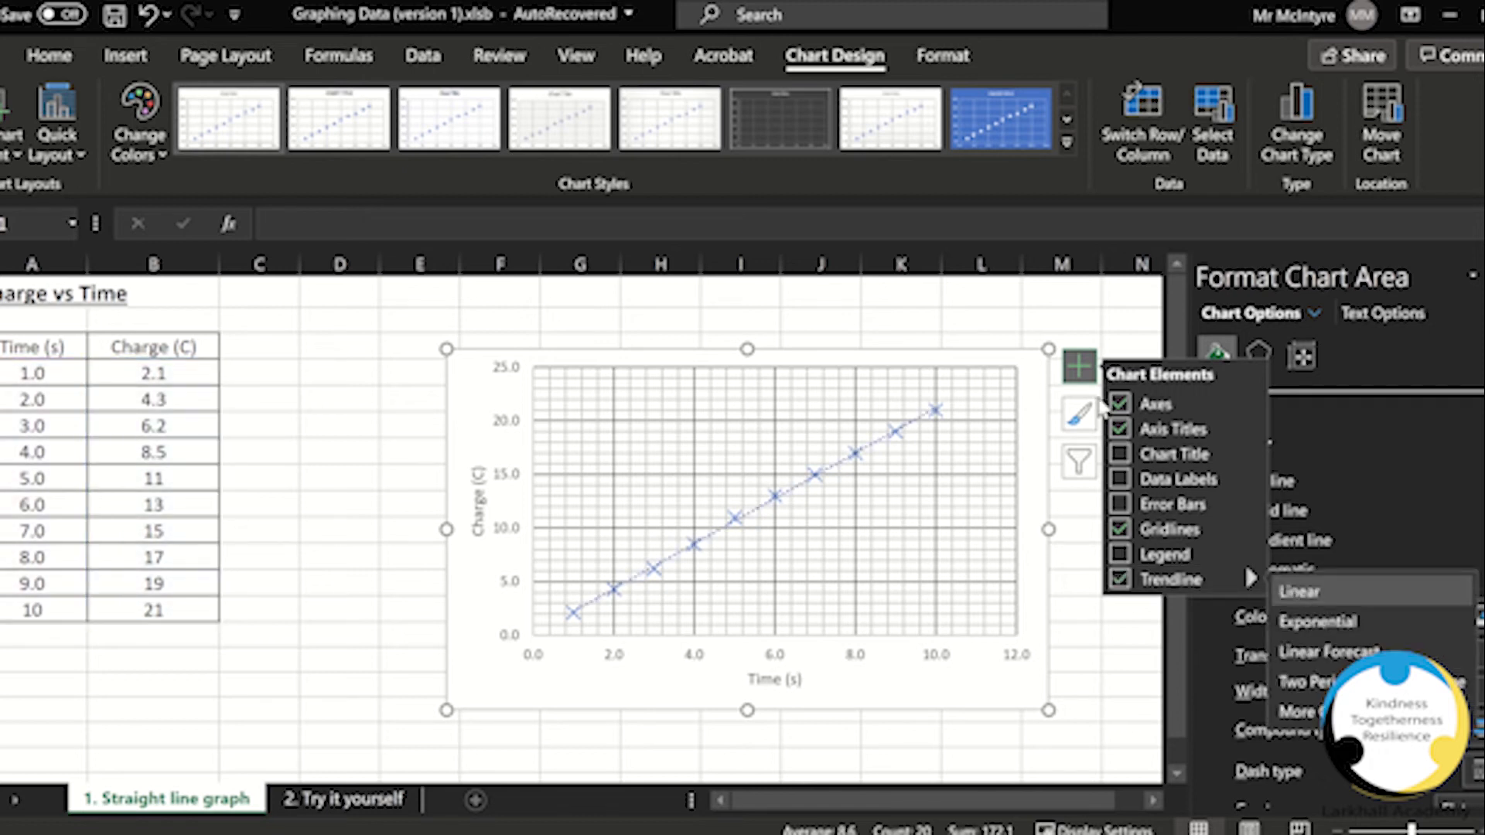
pyautogui.click(1079, 365)
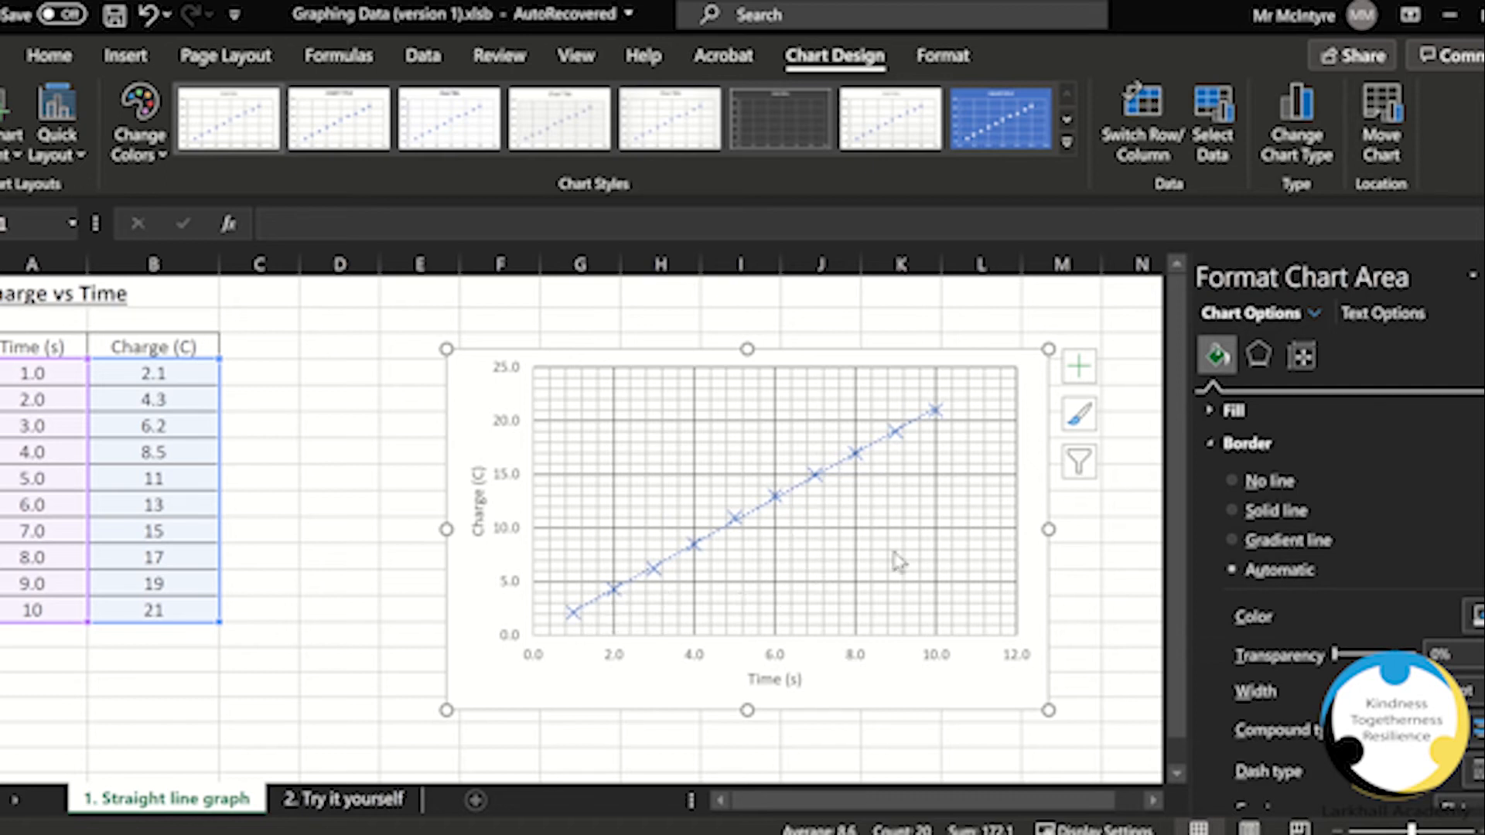
# Step: Change the trendline to a solid line with a width of 1 pt
pyautogui.click(834, 474)
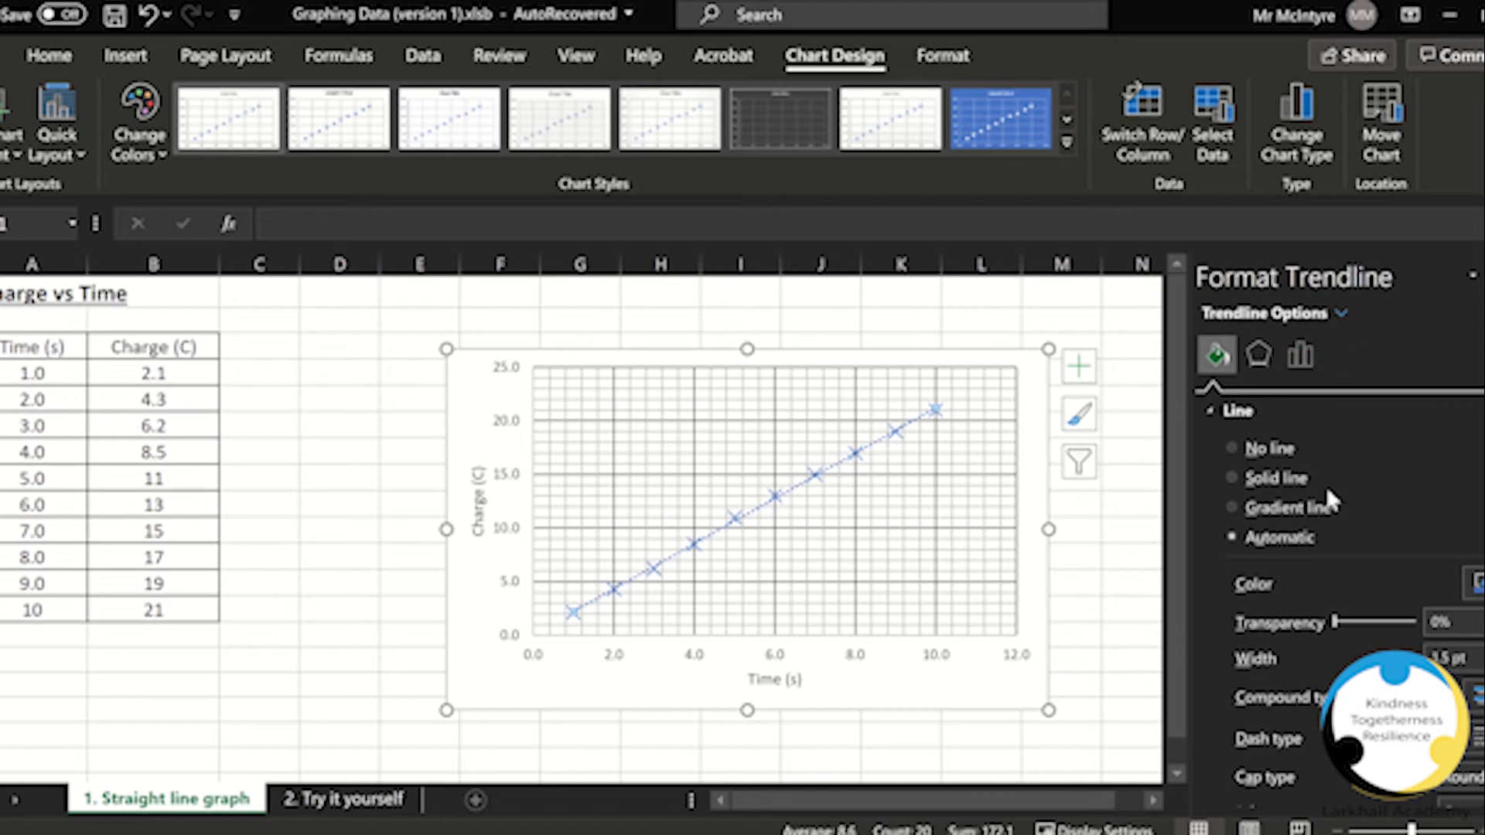
pyautogui.click(1478, 738)
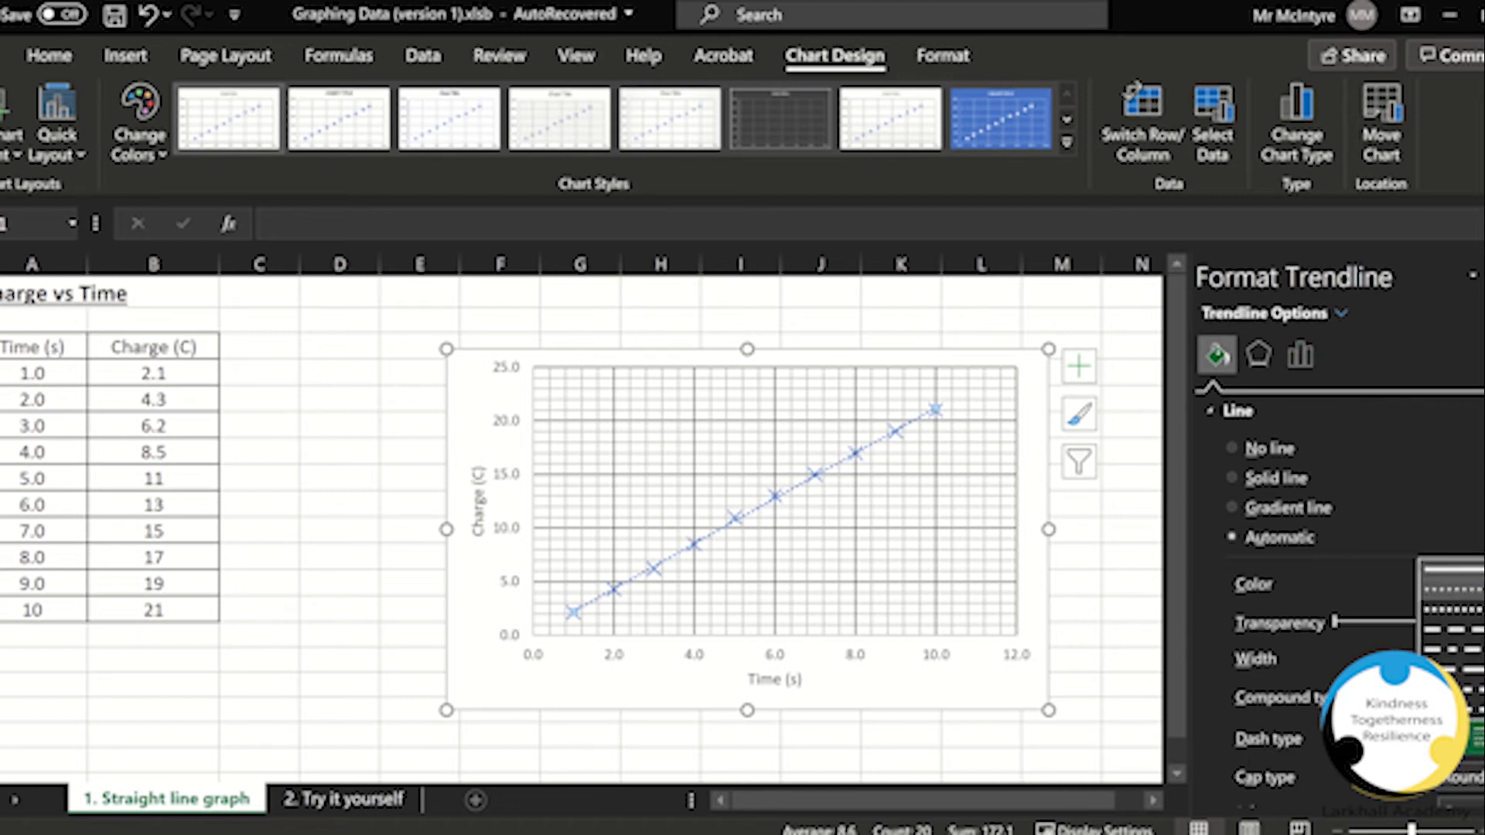
pyautogui.click(1452, 571)
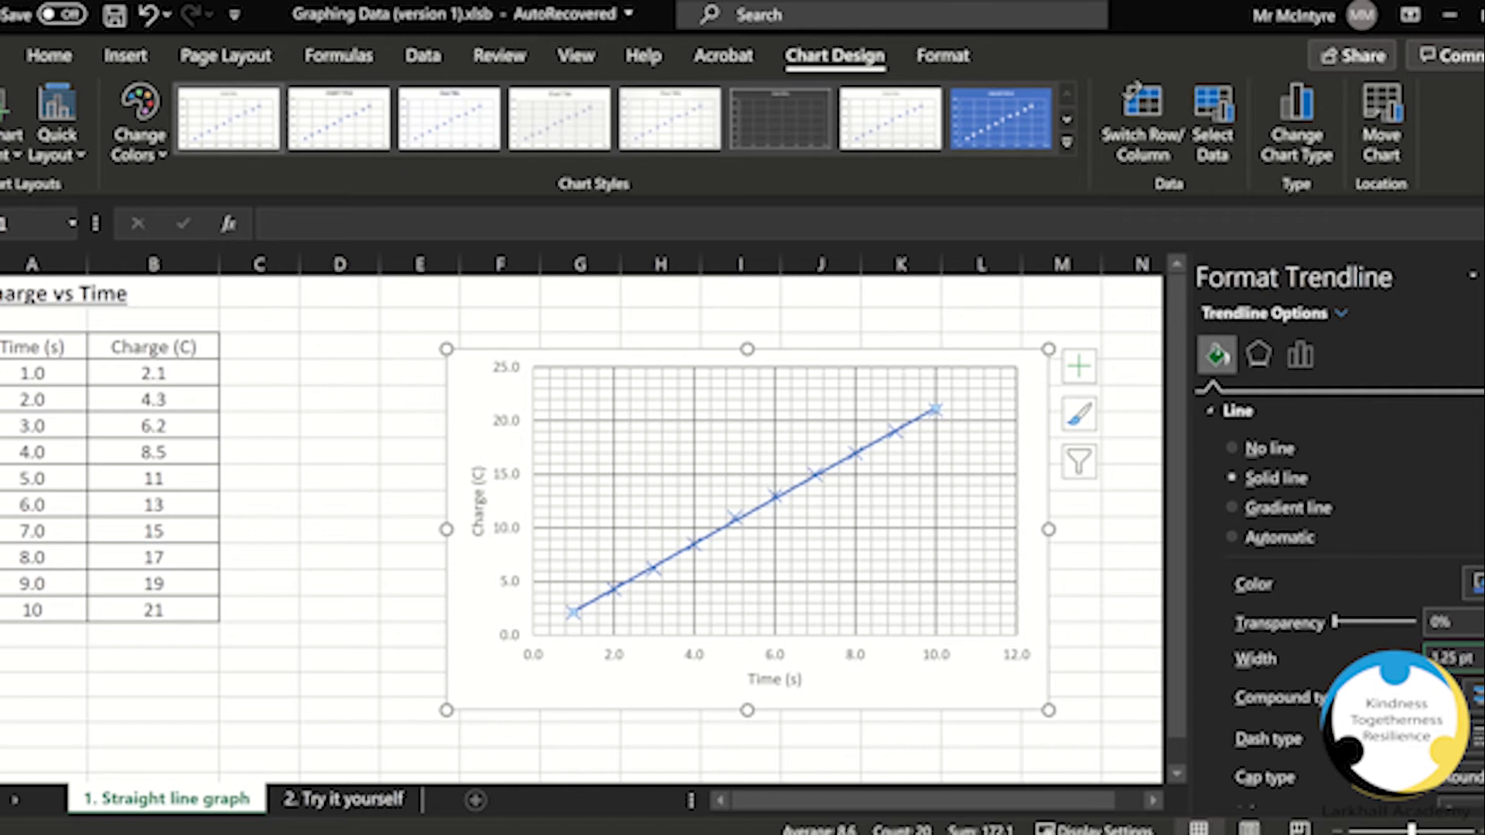
pyautogui.click(1483, 664)
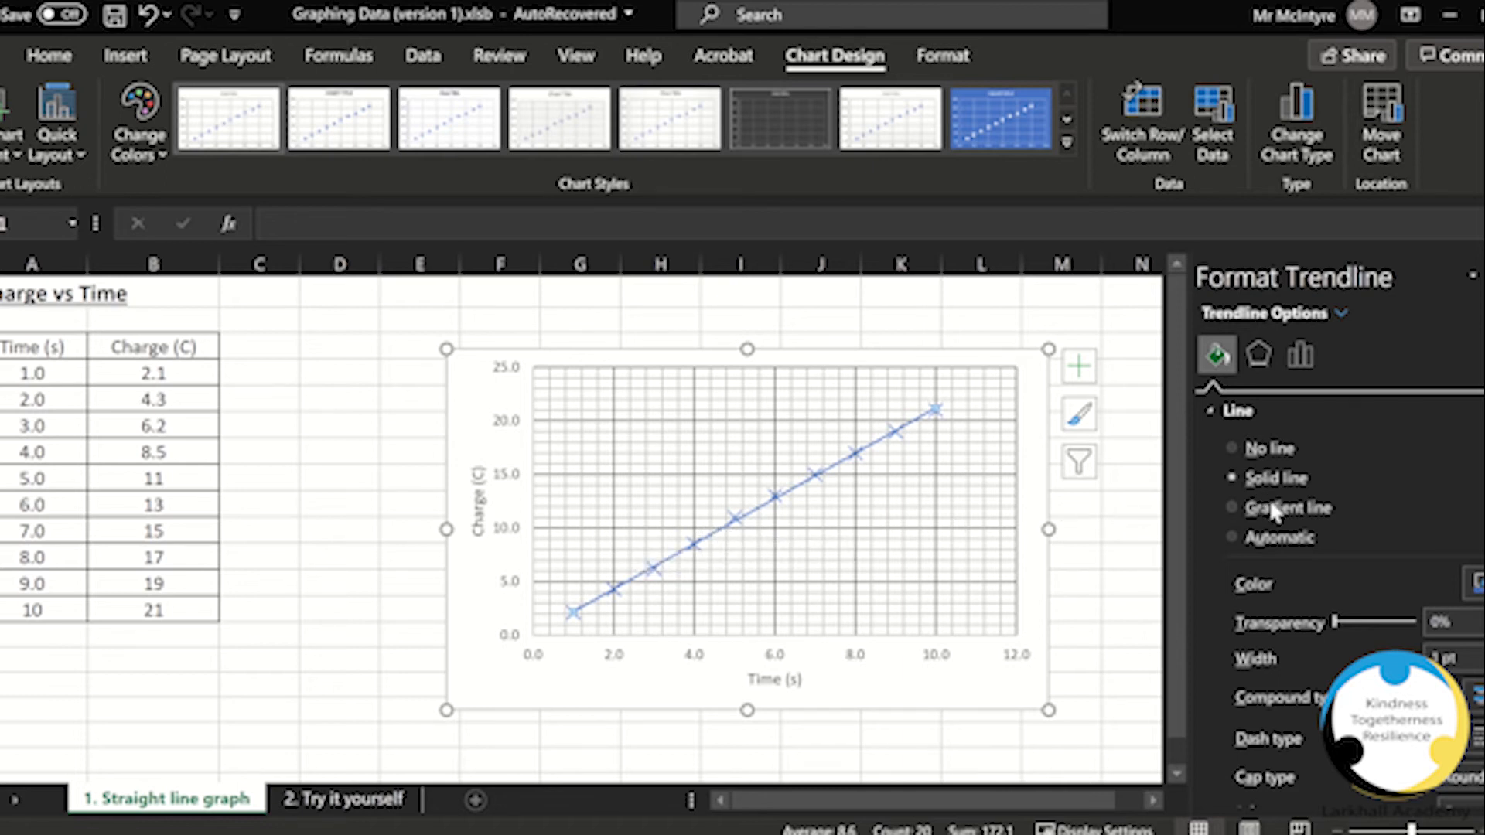
# Step: Set the trendline's forward forecast to 0 and display its equation and R-squared value on the chart
pyautogui.scroll(-5, 1273, 512)
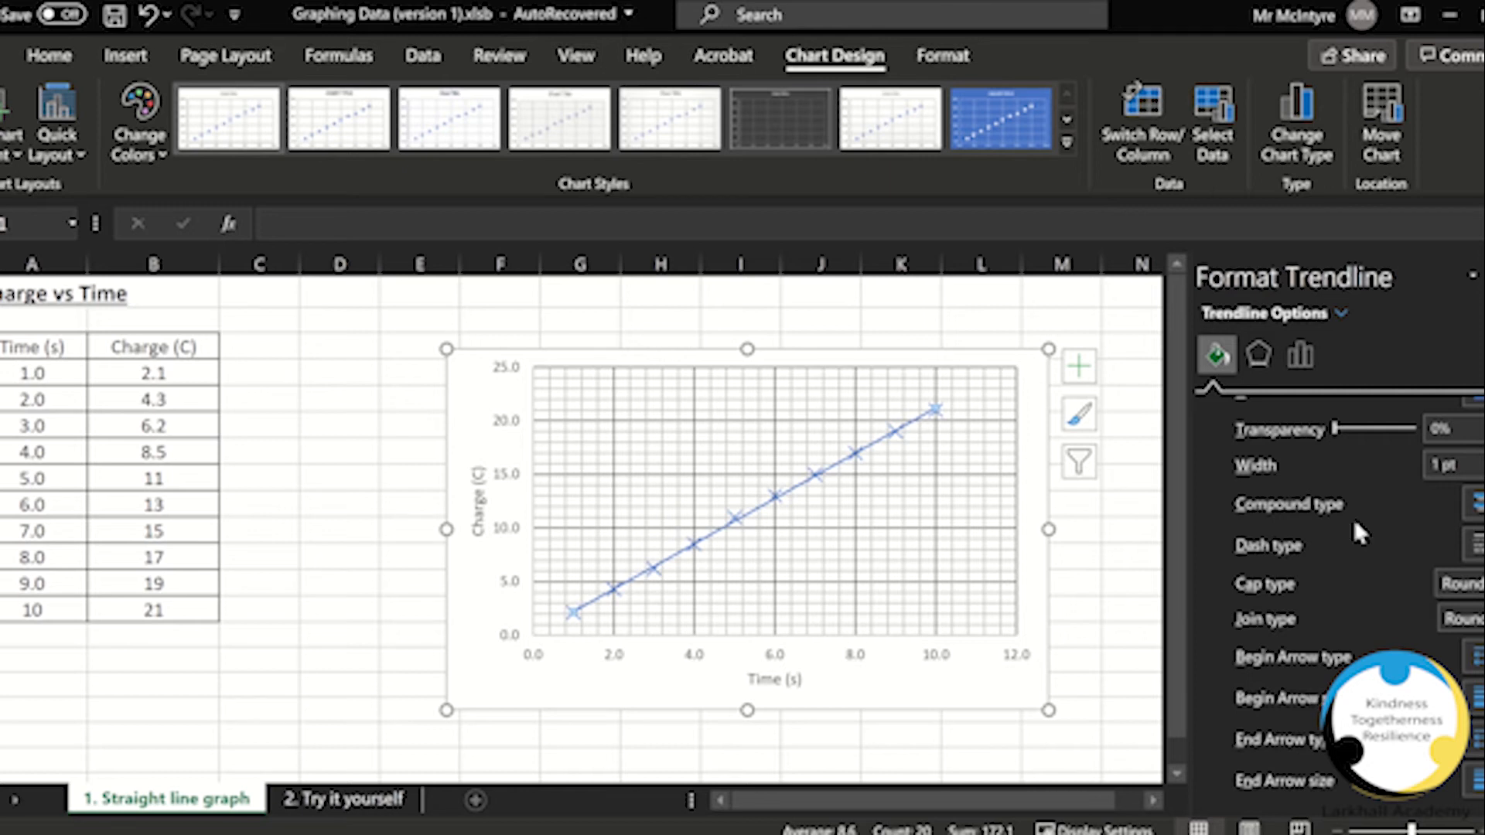
pyautogui.click(1303, 357)
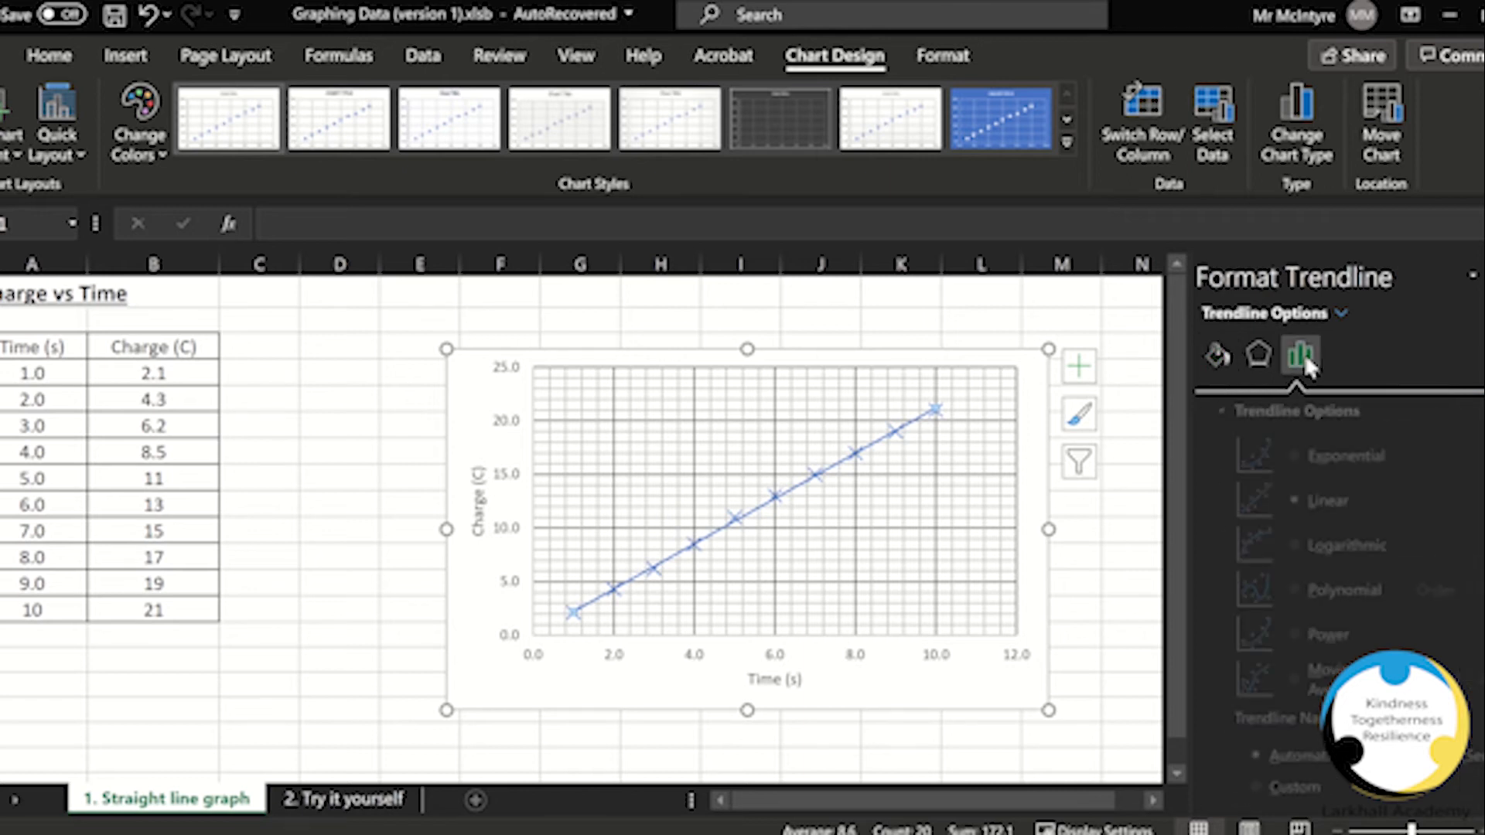
pyautogui.scroll(-5, 1294, 714)
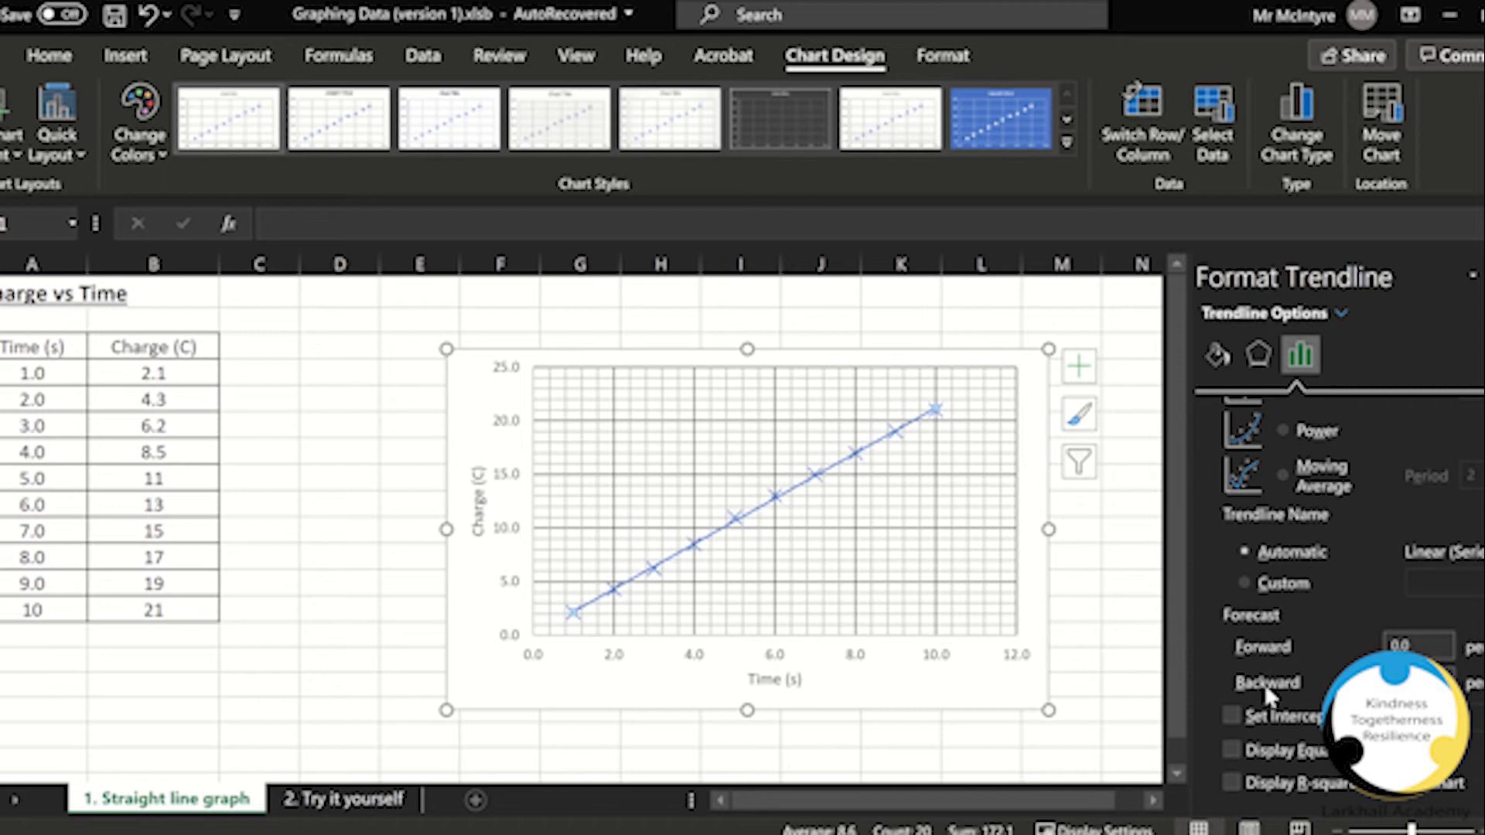
pyautogui.click(1425, 640)
pyautogui.click(1396, 642)
pyautogui.press('BackSpace')
pyautogui.write('1')
pyautogui.press('Return')
pyautogui.press('Return')
pyautogui.press('Return')
pyautogui.click(1230, 752)
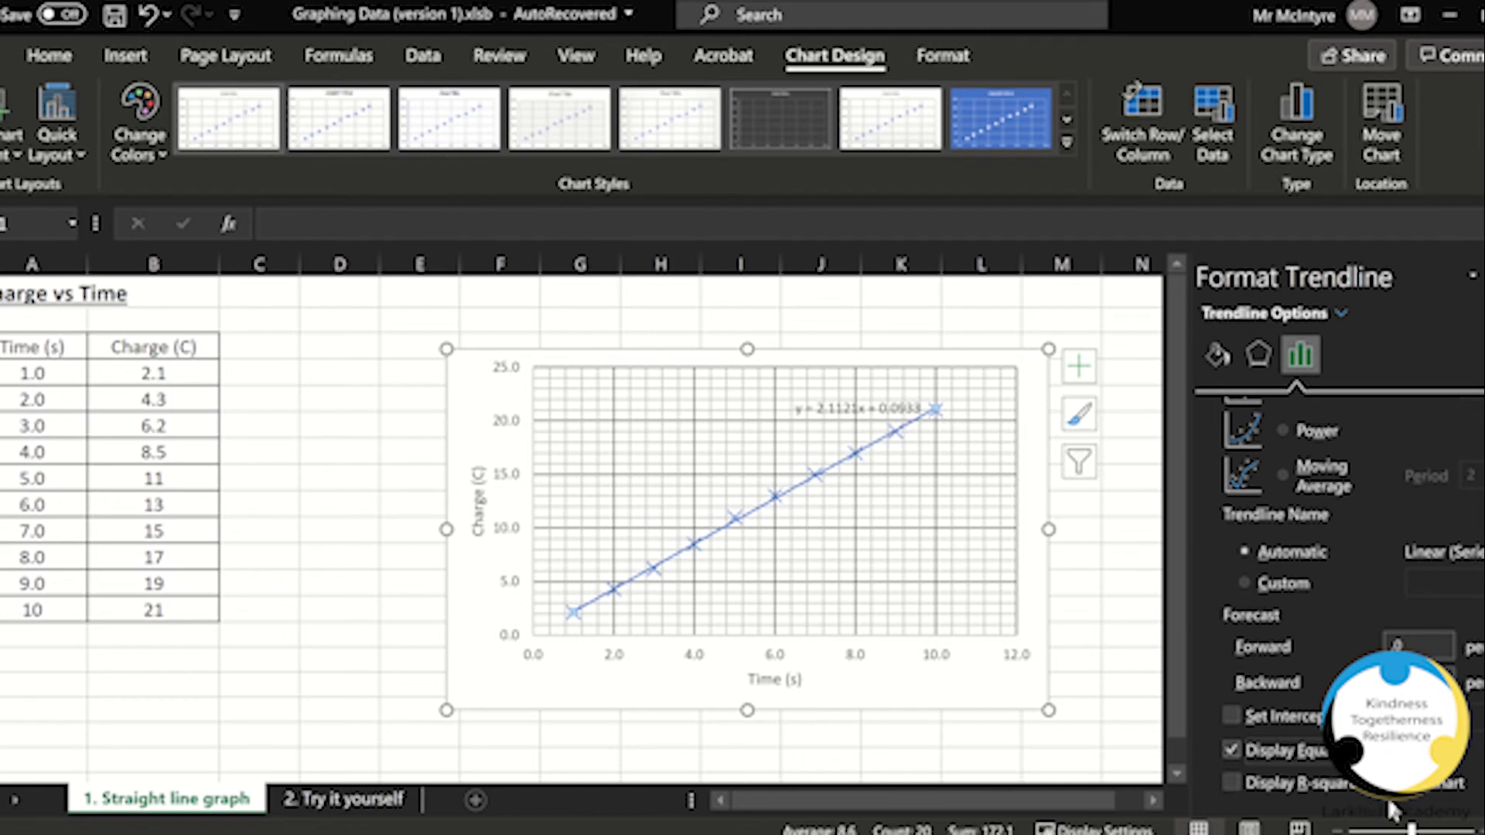
pyautogui.click(1236, 780)
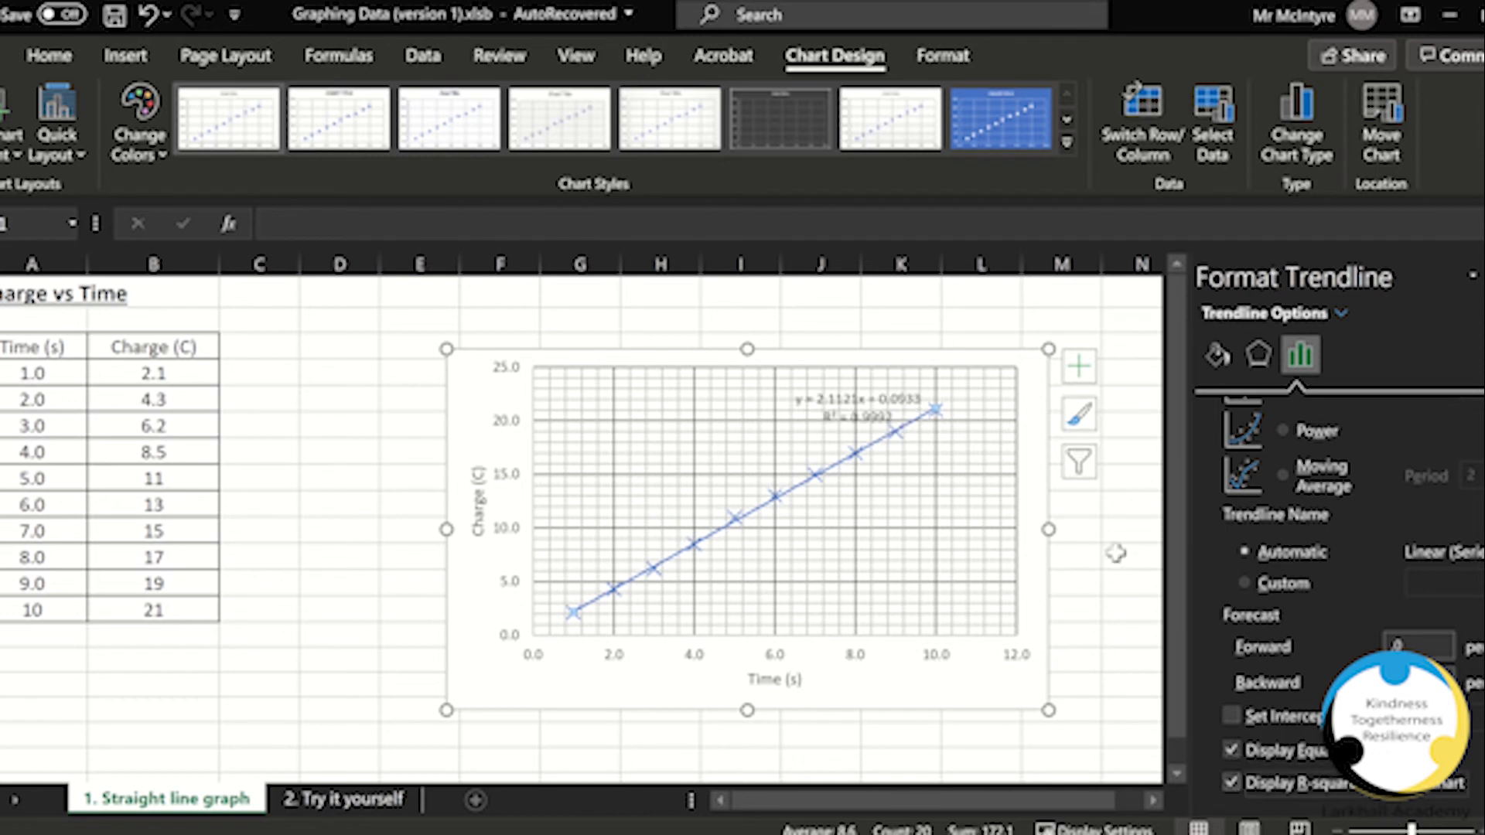
# Step: Reposition the trendline equation label and give it a white shape fill
pyautogui.click(843, 414)
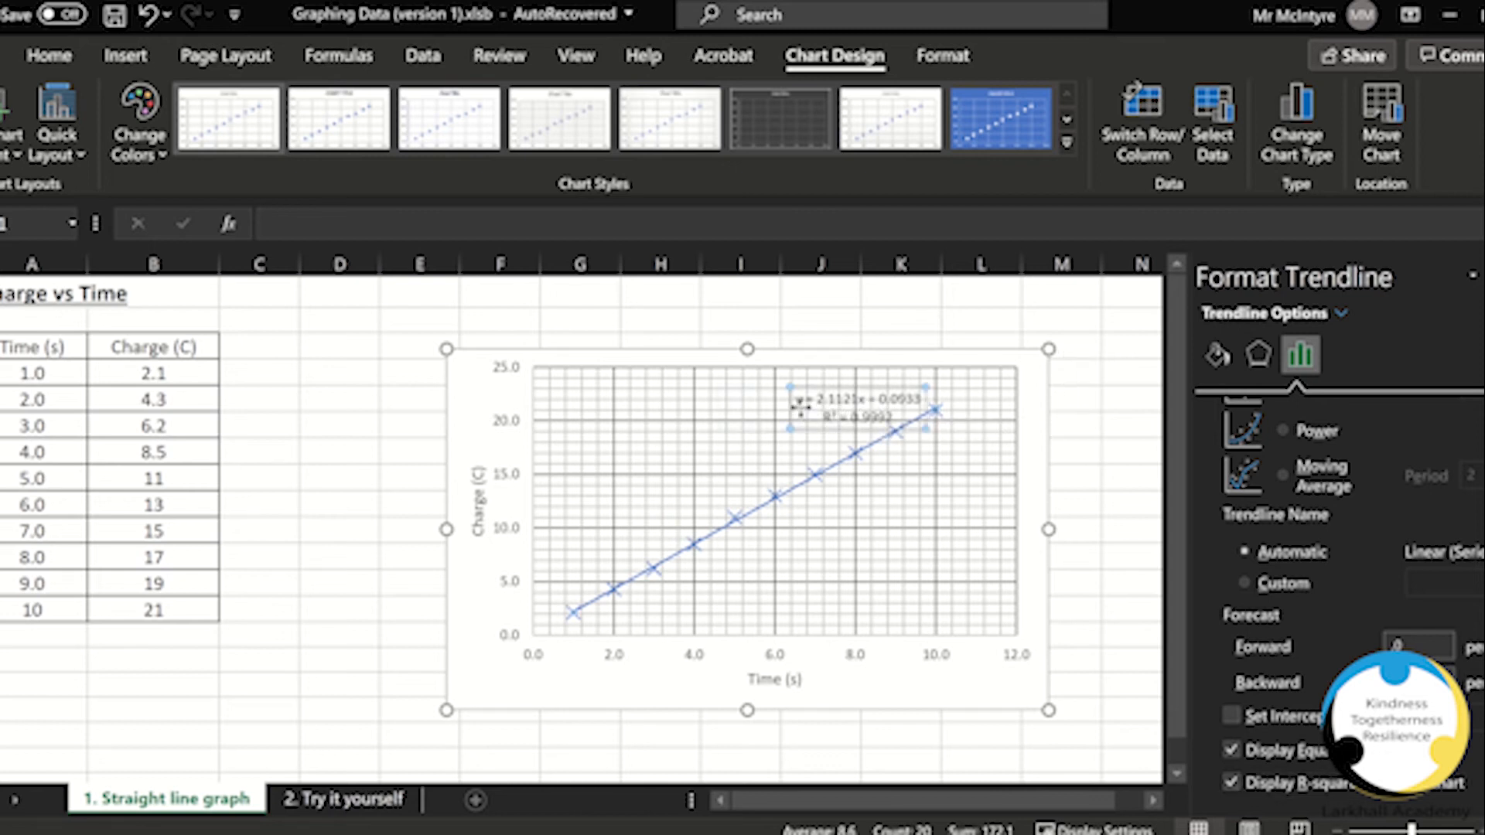
pyautogui.moveTo(801, 407); pyautogui.dragTo(810, 412)
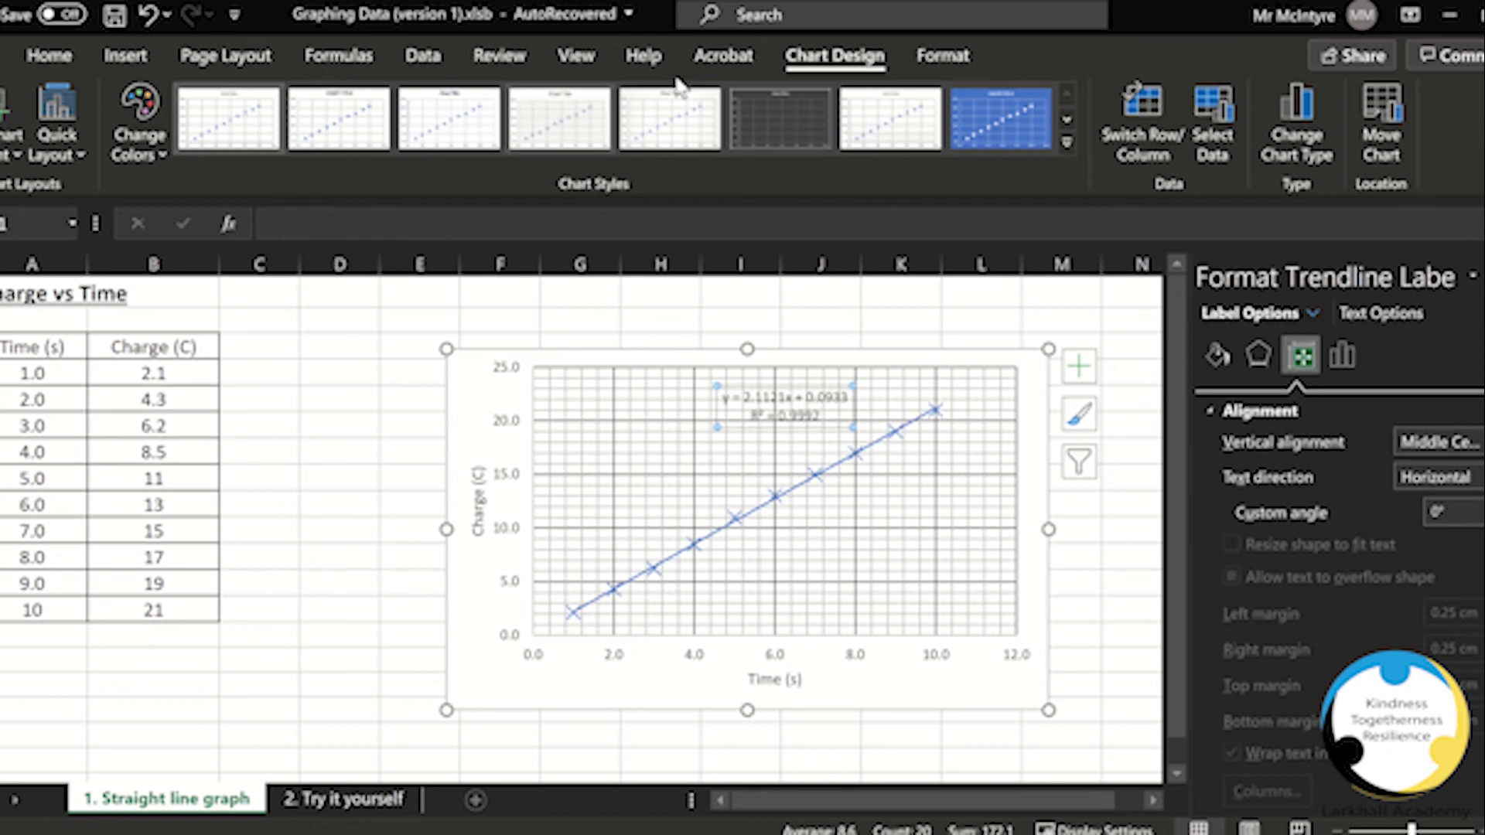
pyautogui.click(942, 58)
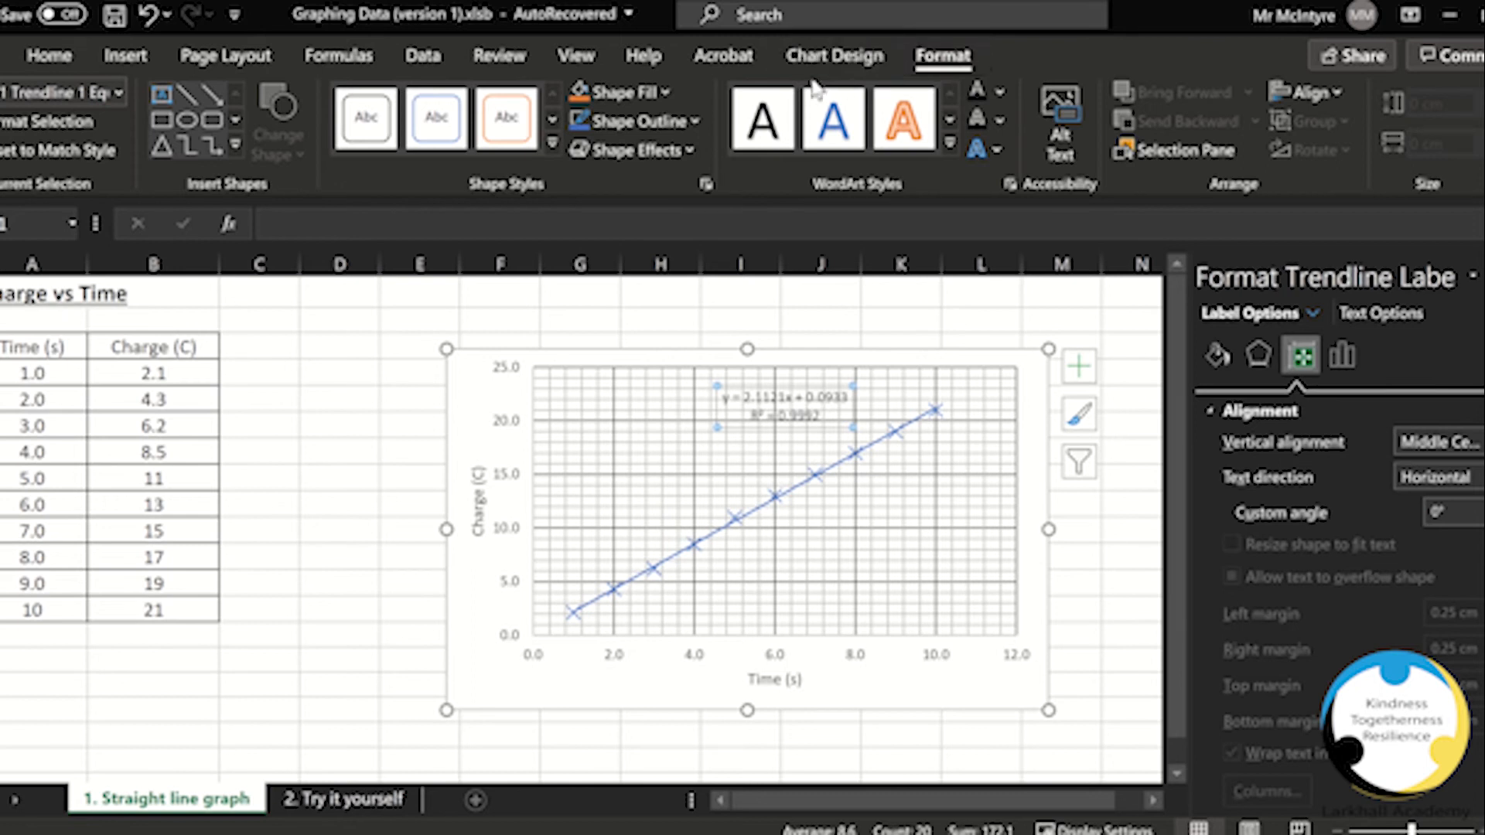
pyautogui.click(650, 96)
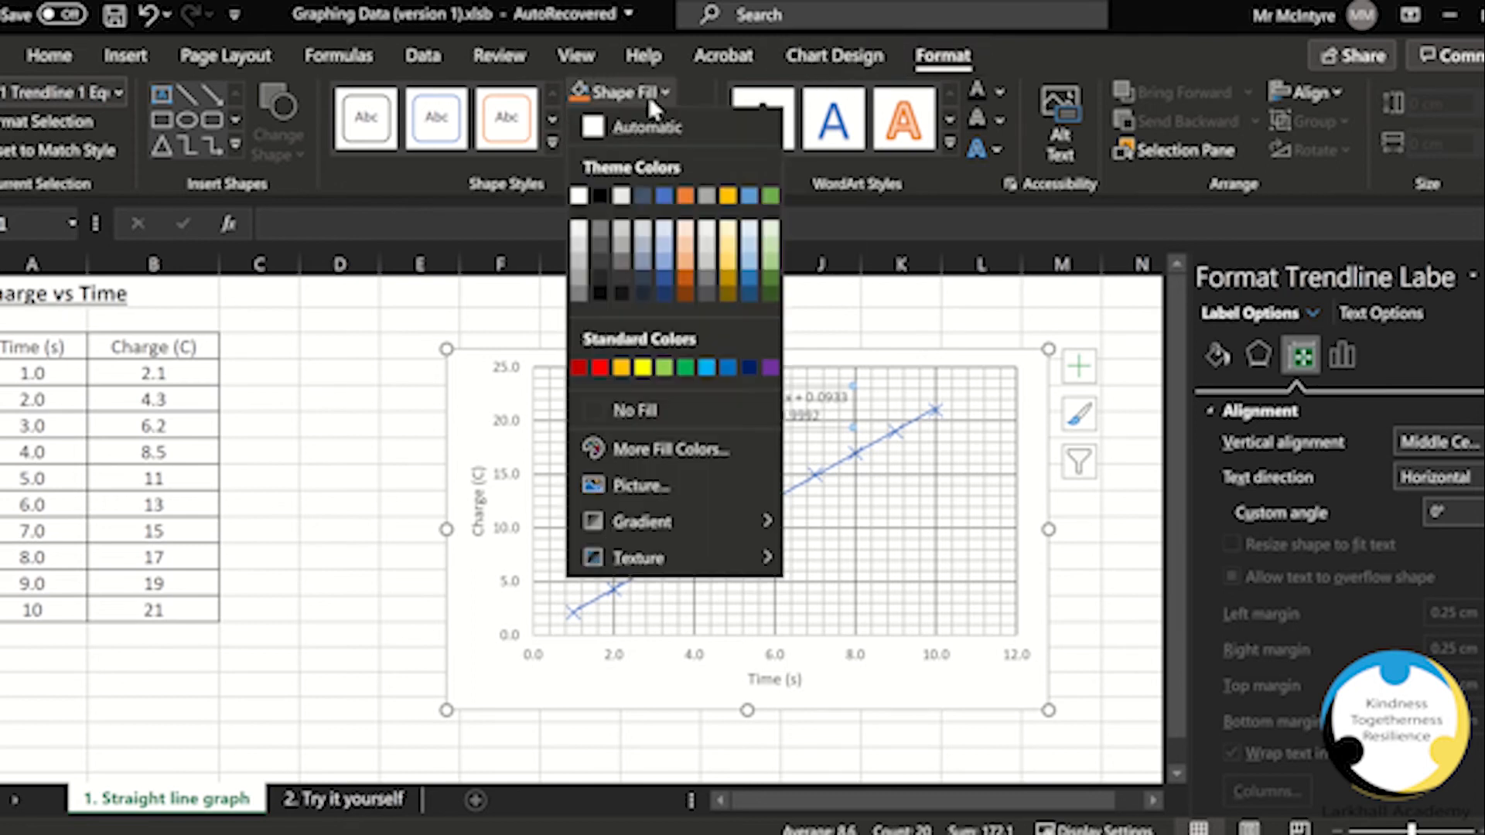
pyautogui.click(578, 196)
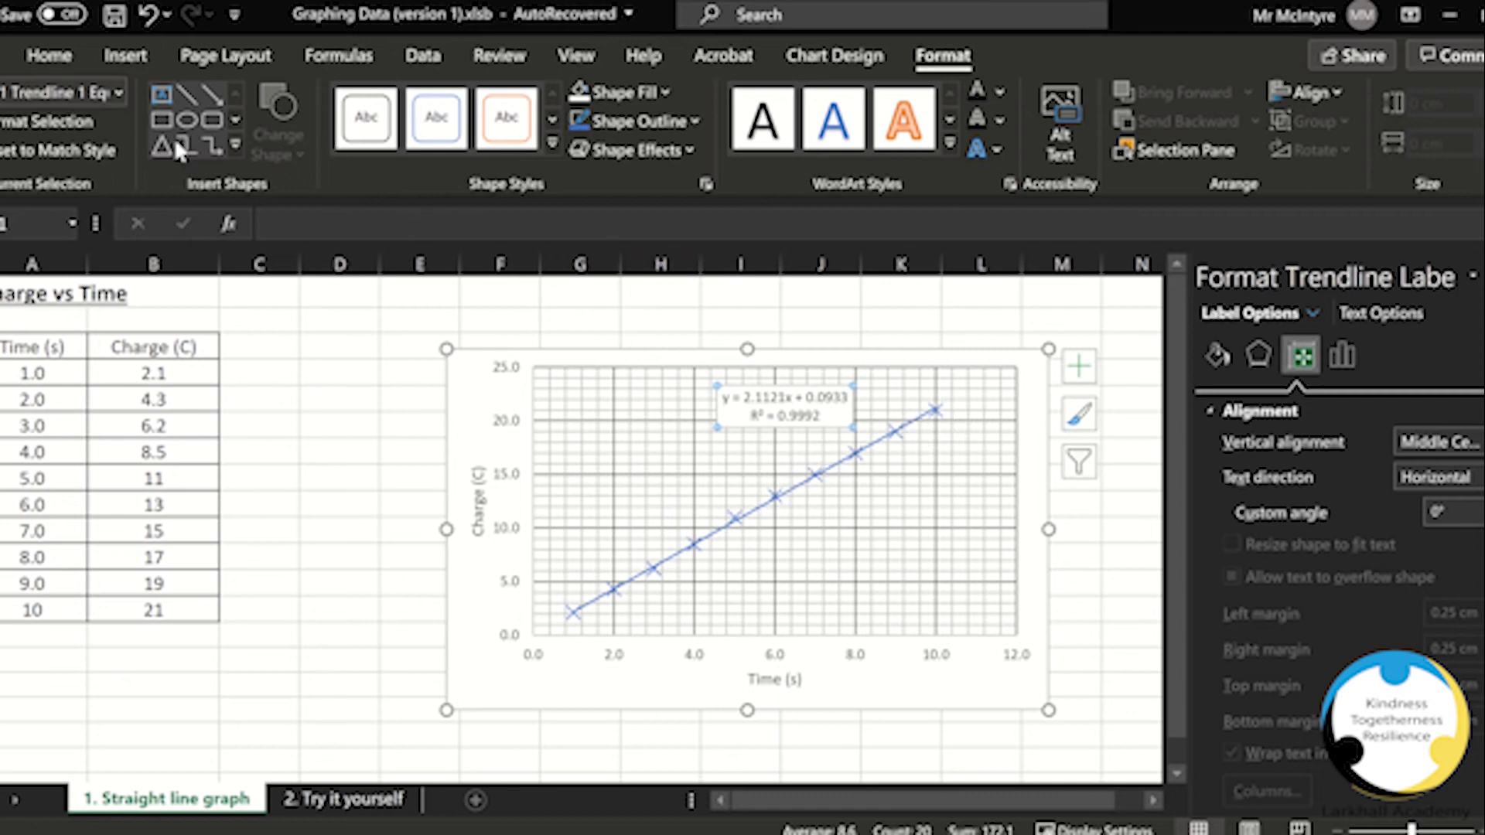
# Step: Set the trendline equation label's font size to 12
pyautogui.click(51, 58)
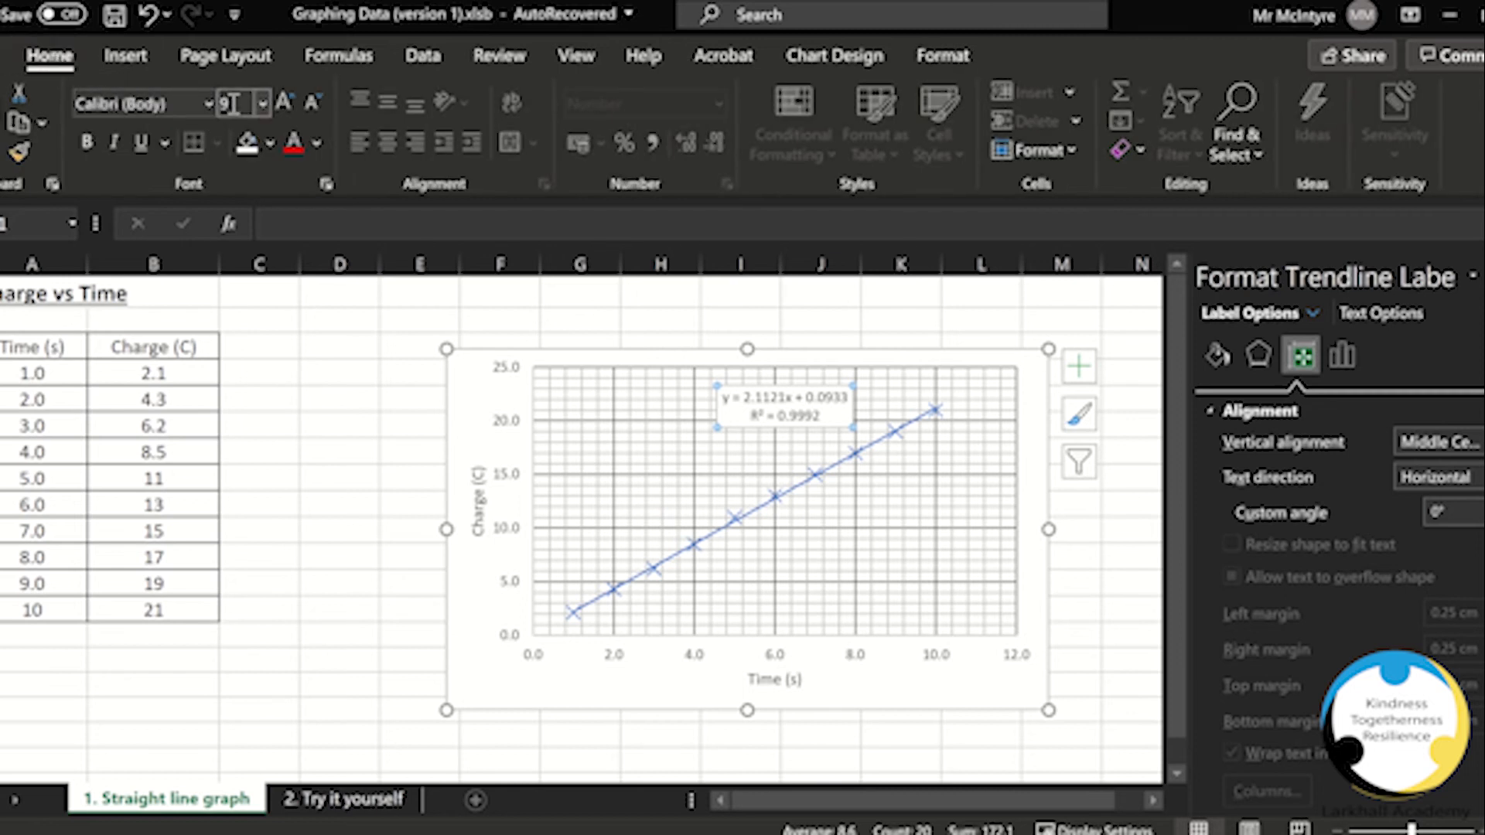
pyautogui.click(263, 104)
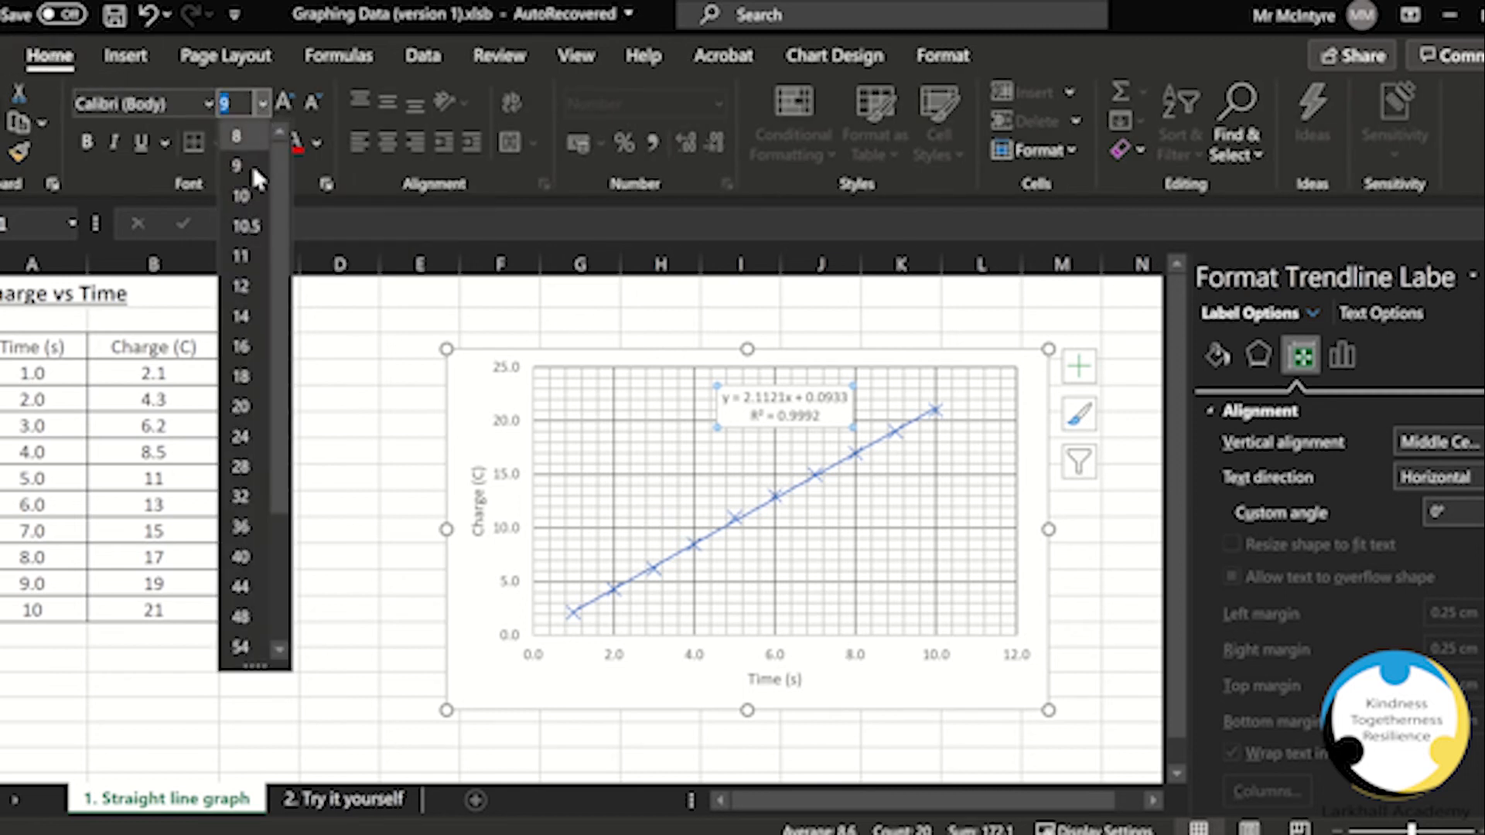
pyautogui.click(243, 284)
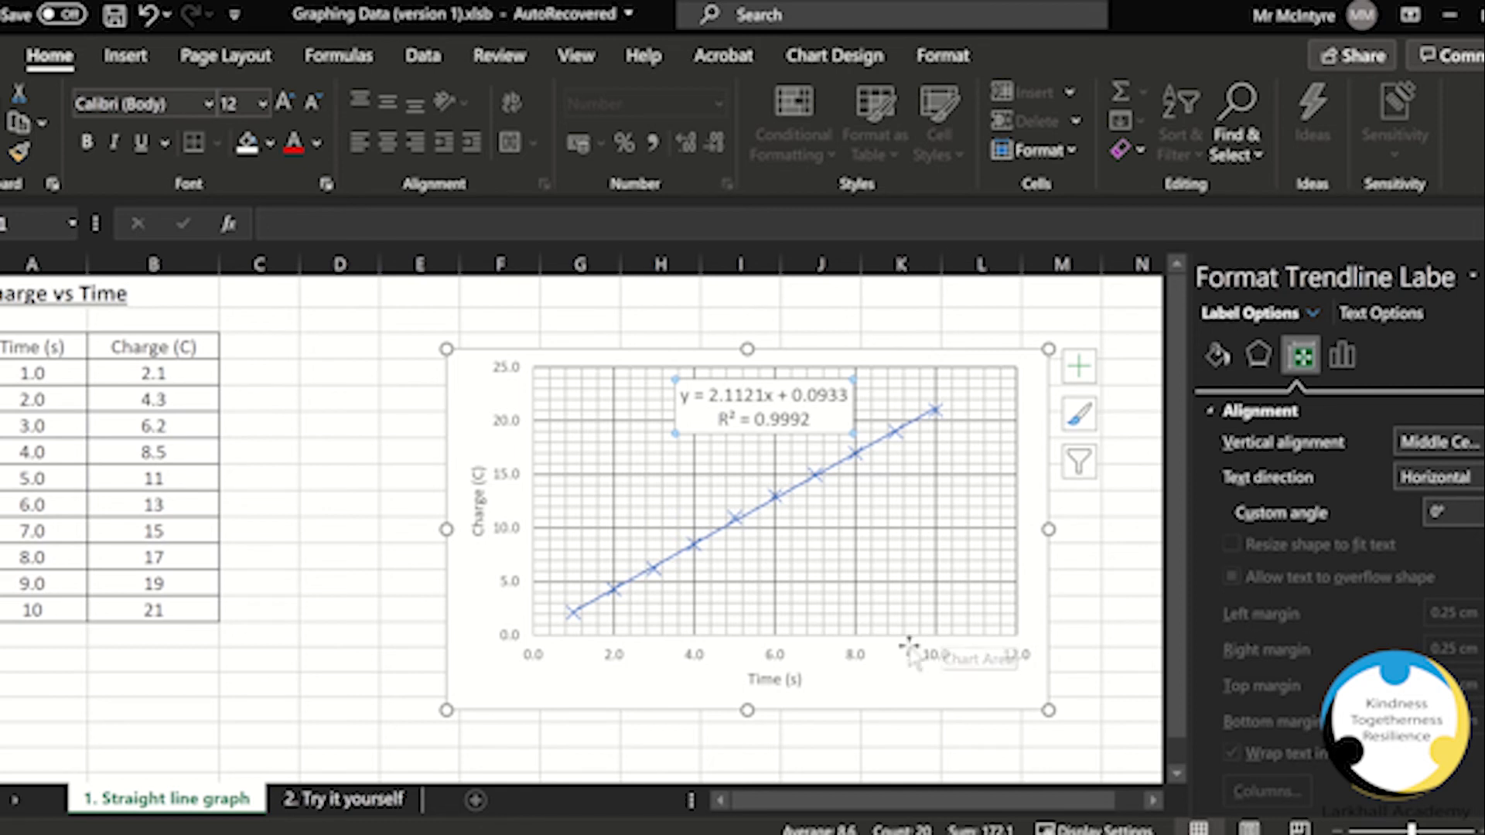
# Step: Set the font size of the vertical and horizontal axis number labels to 12
pyautogui.click(516, 546)
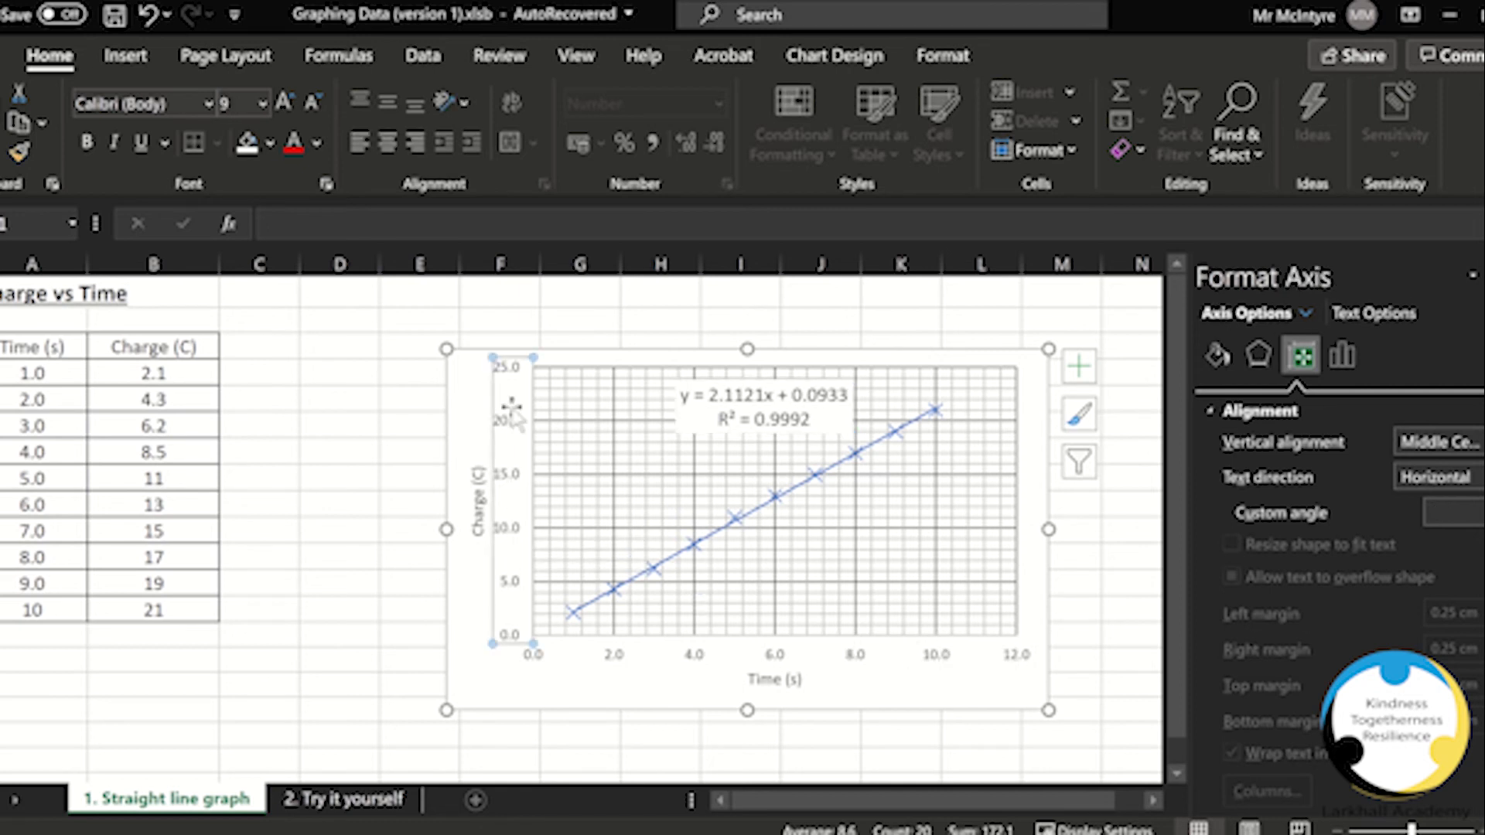
pyautogui.click(264, 103)
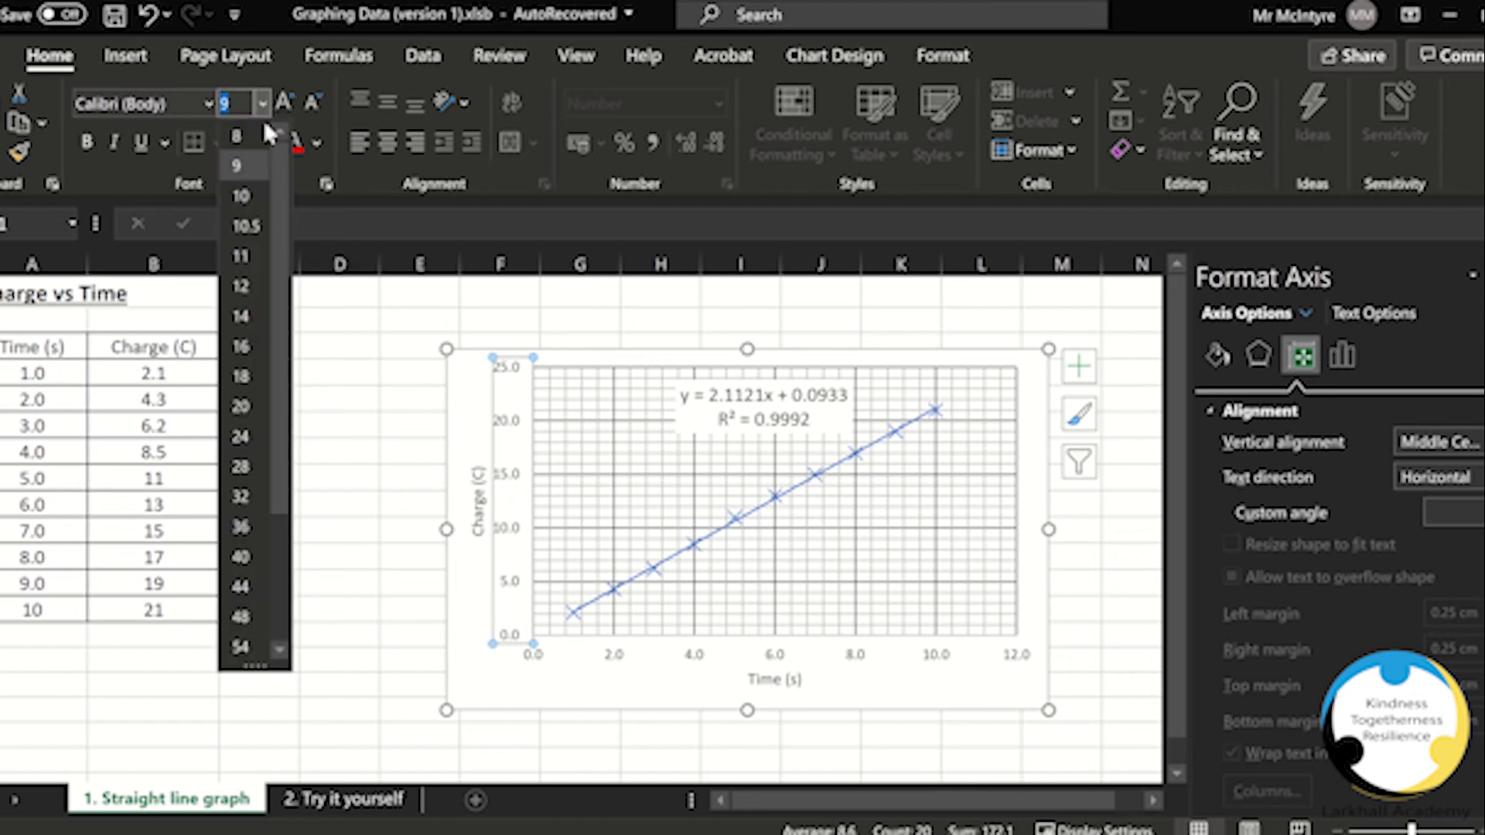
pyautogui.click(247, 286)
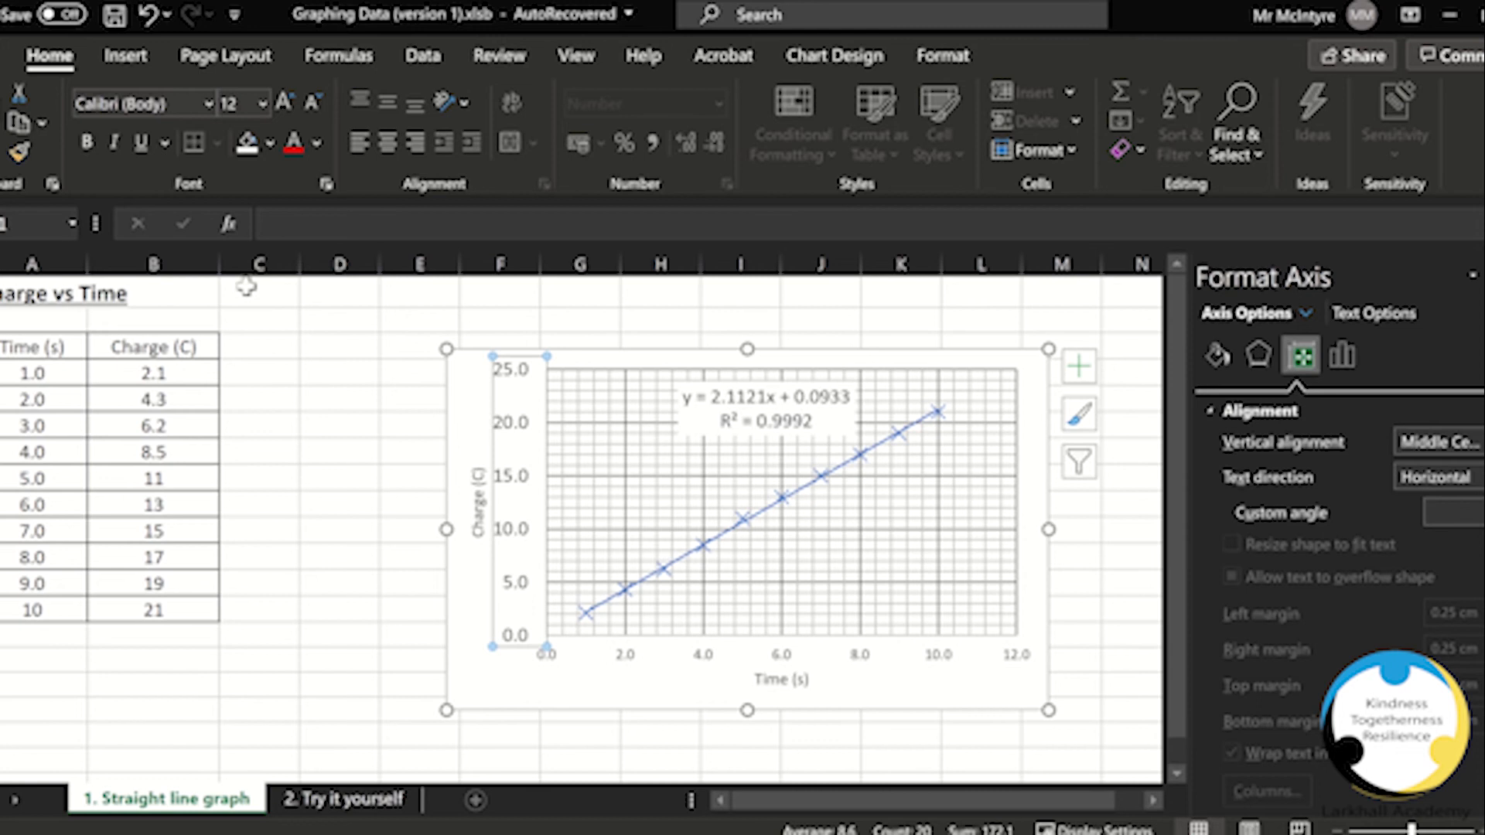
pyautogui.click(631, 657)
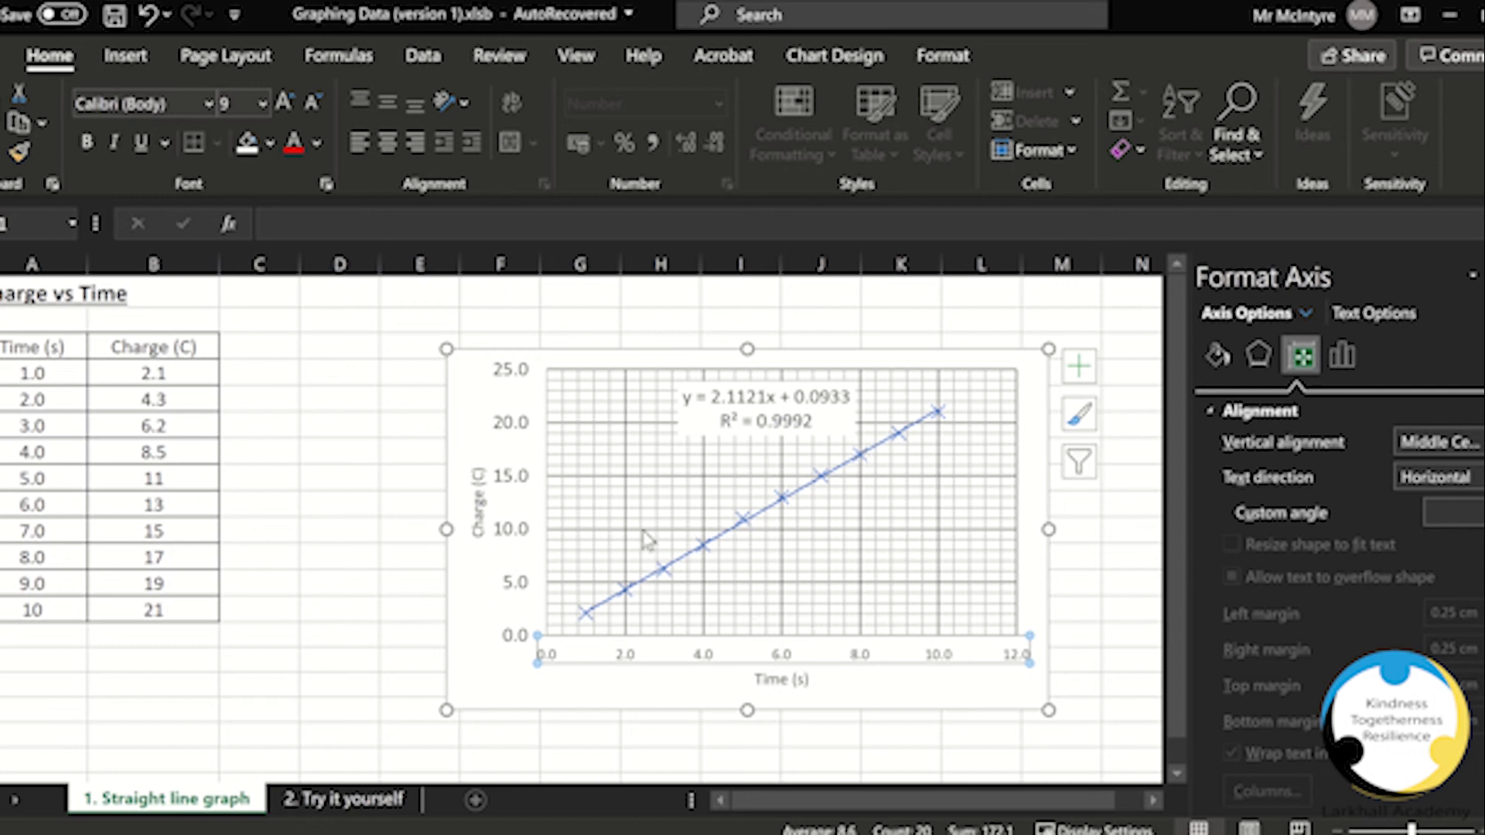
pyautogui.click(263, 108)
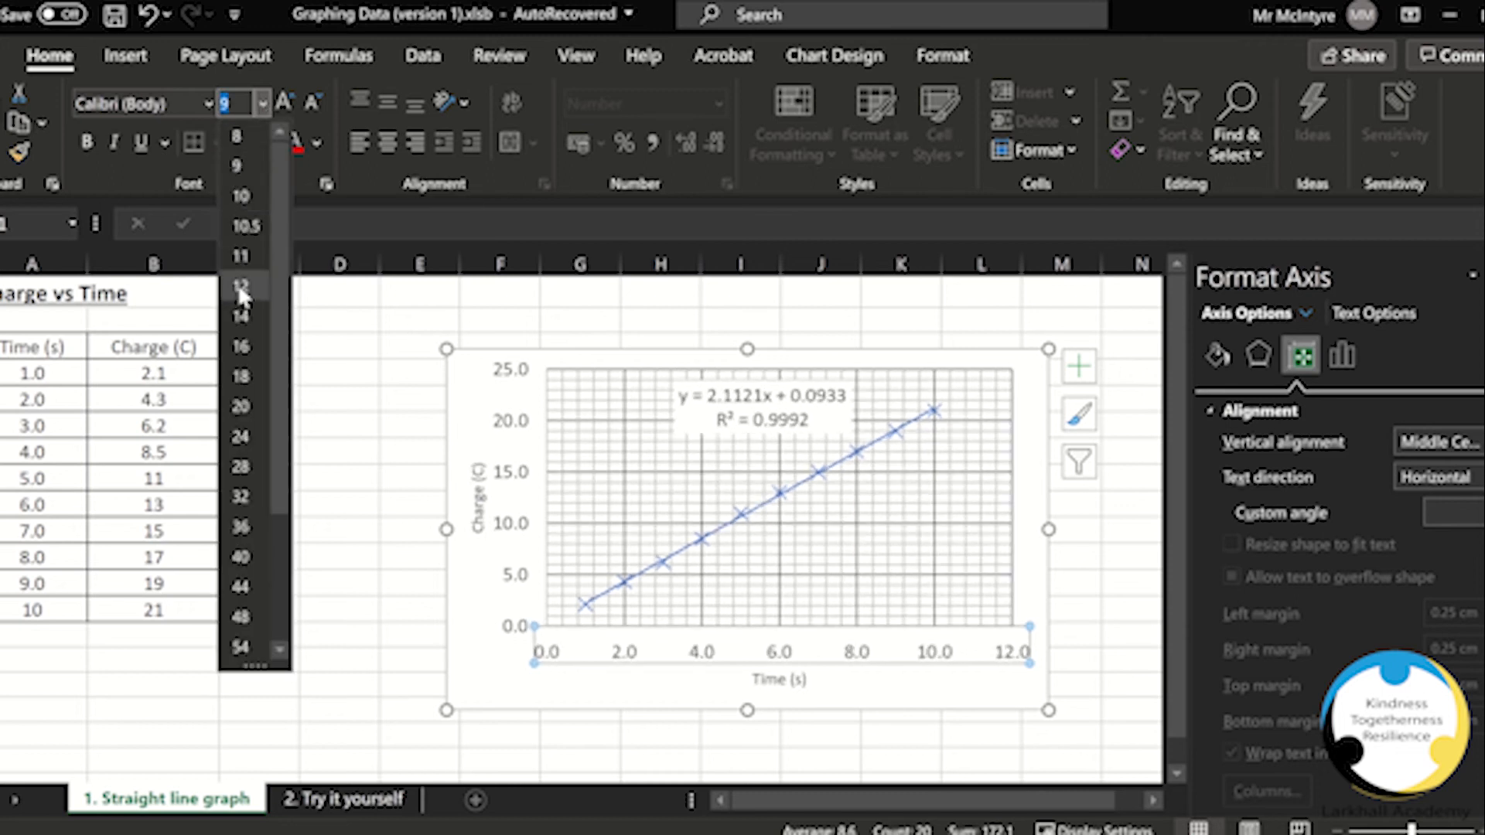
pyautogui.click(241, 292)
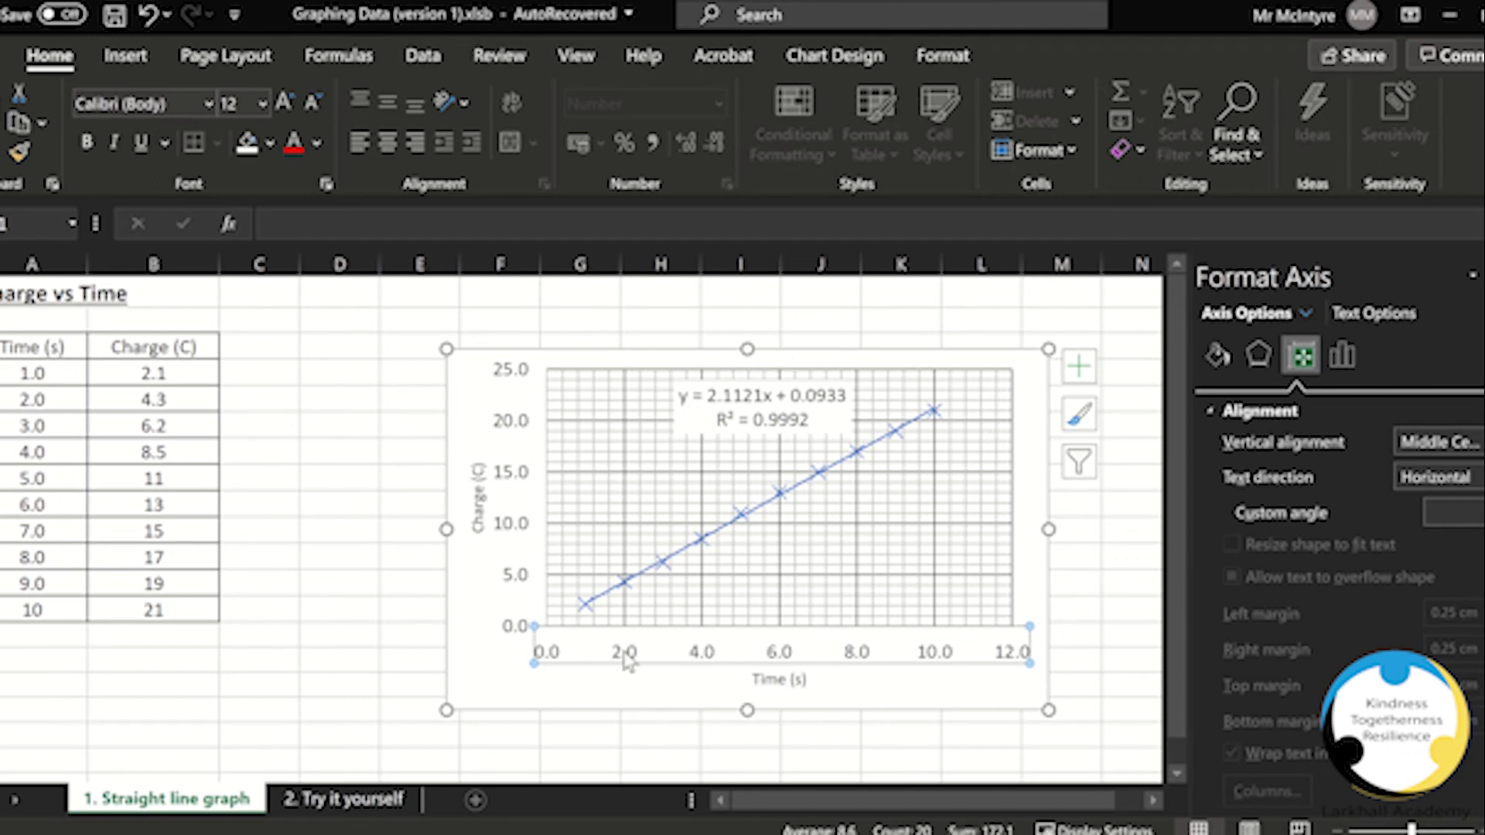
# Step: Set the font size of the Charge (C) and Time (s) axis titles to 12
pyautogui.click(480, 502)
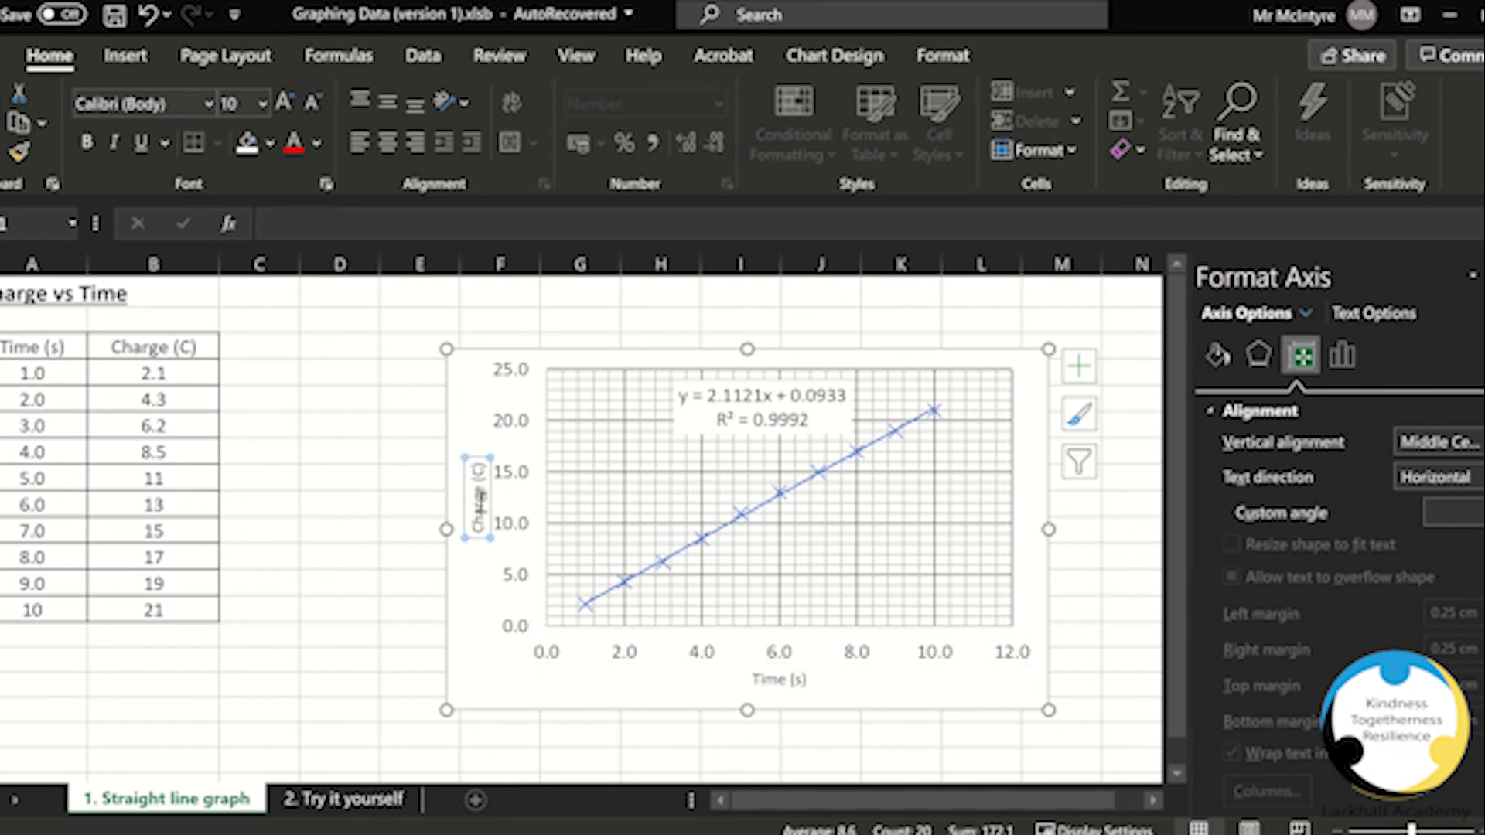
pyautogui.click(262, 104)
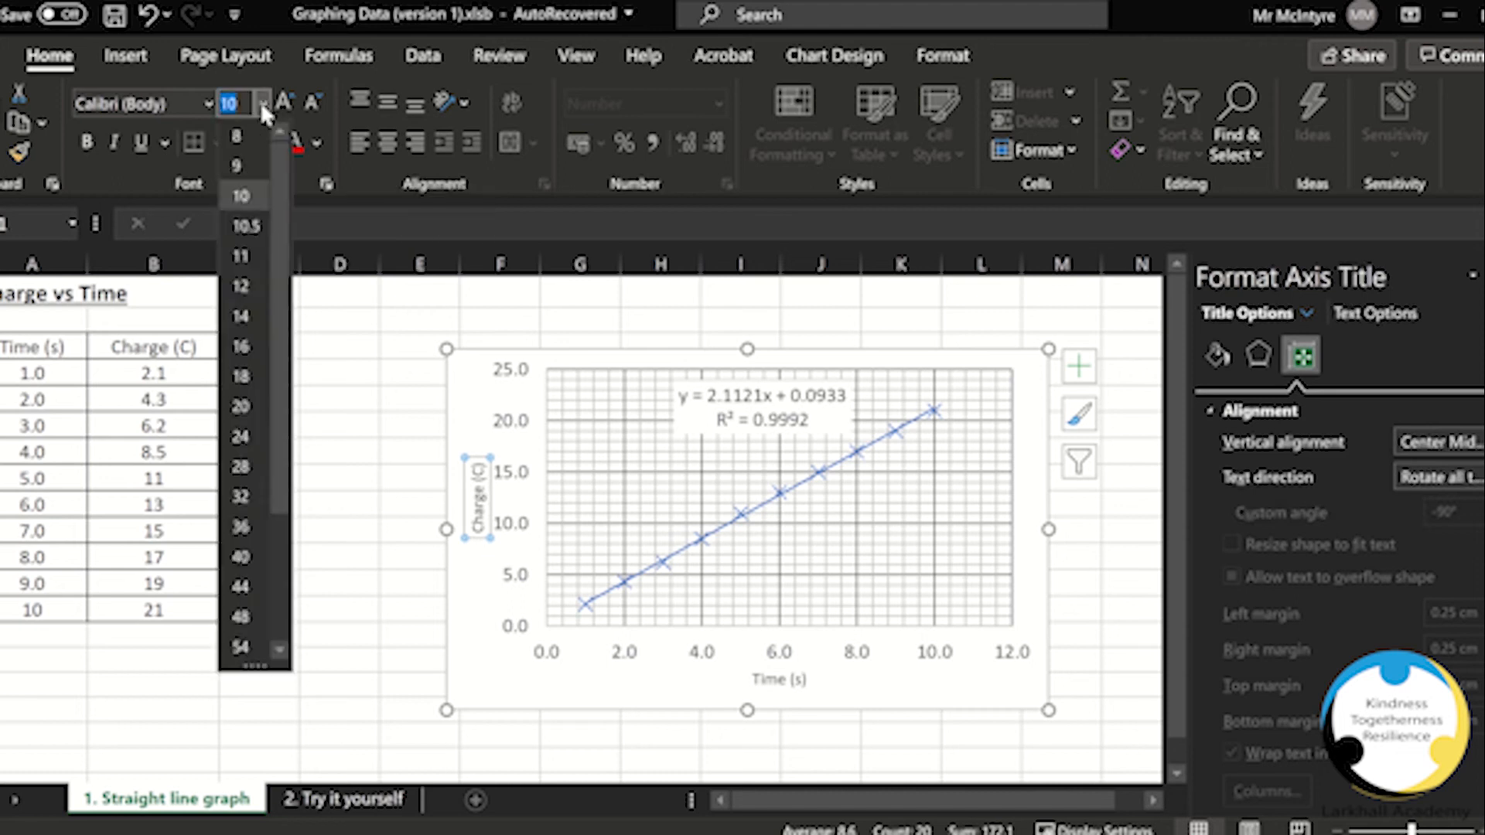
pyautogui.click(241, 289)
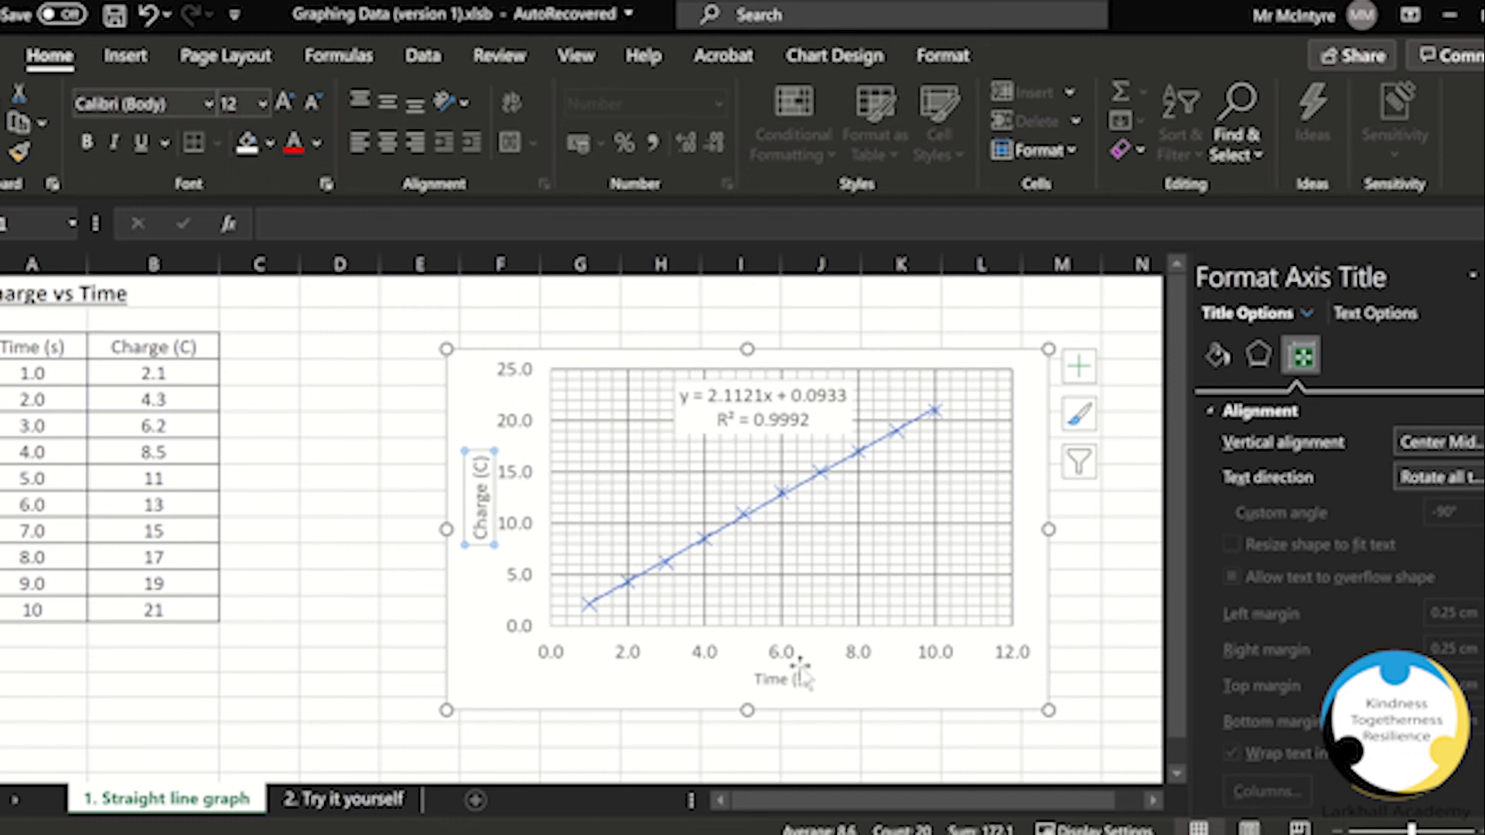
pyautogui.click(783, 679)
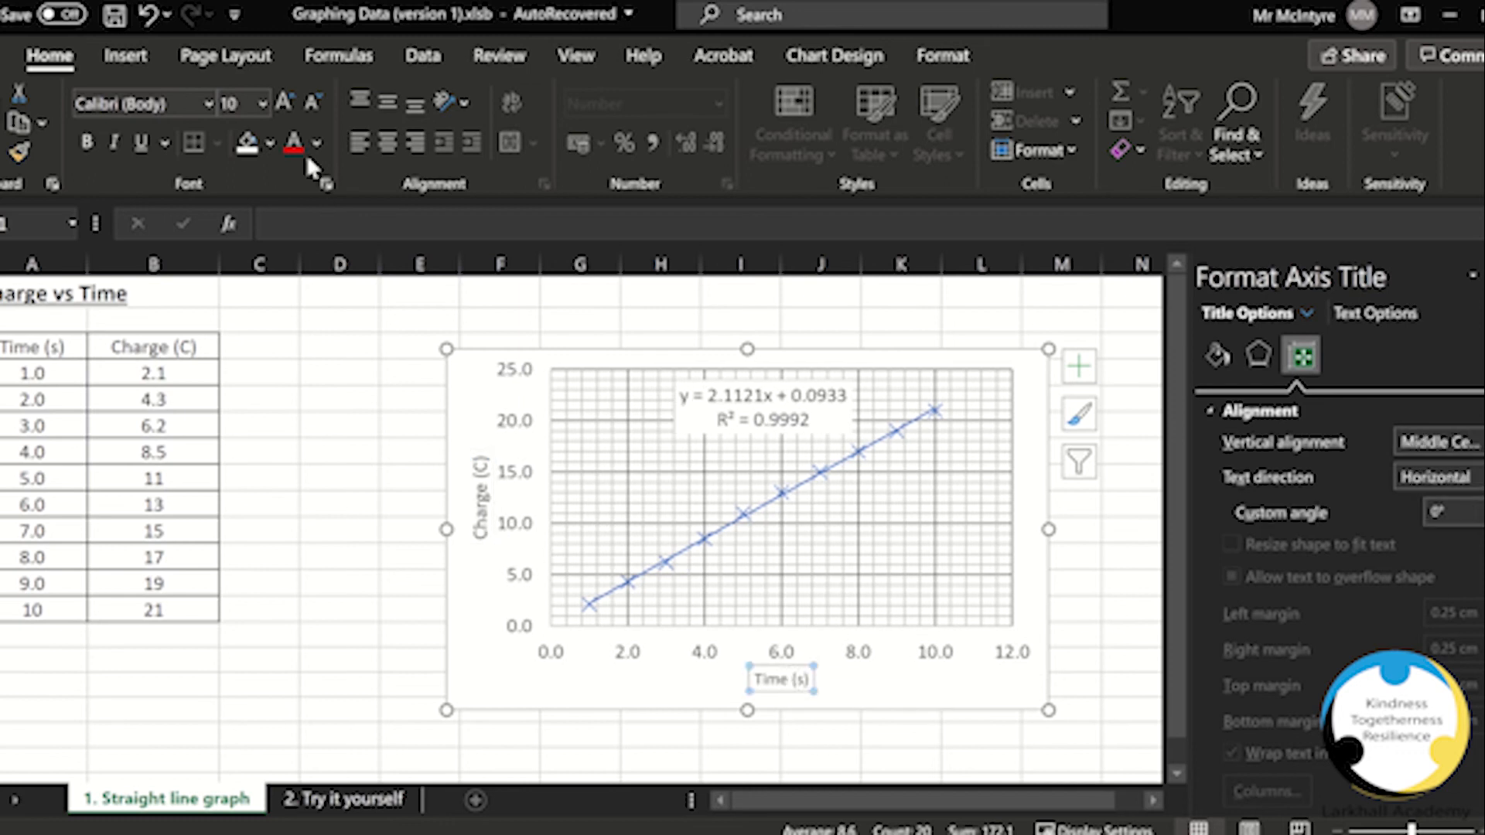
pyautogui.click(262, 103)
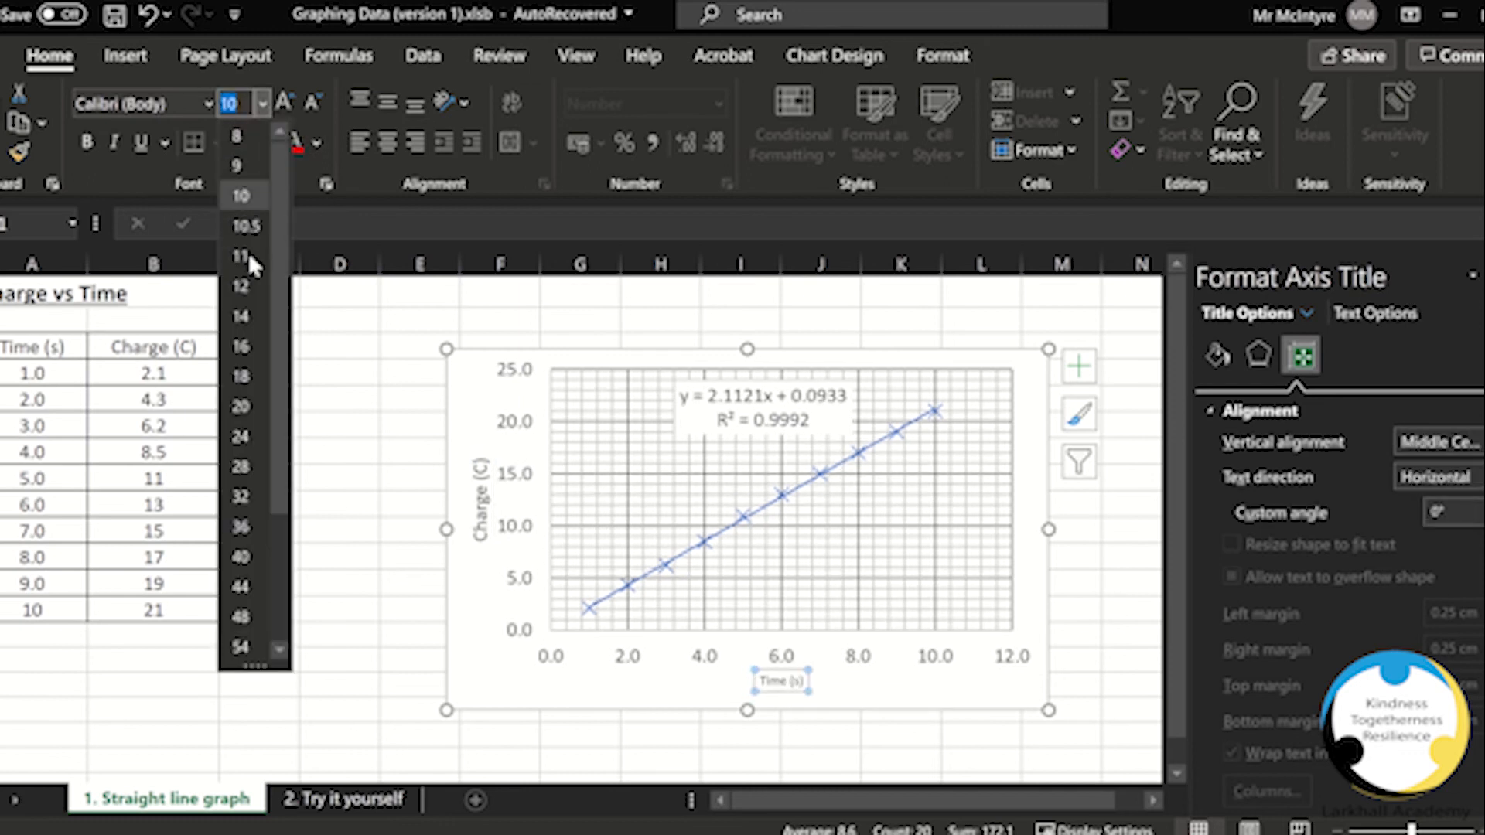
pyautogui.click(243, 287)
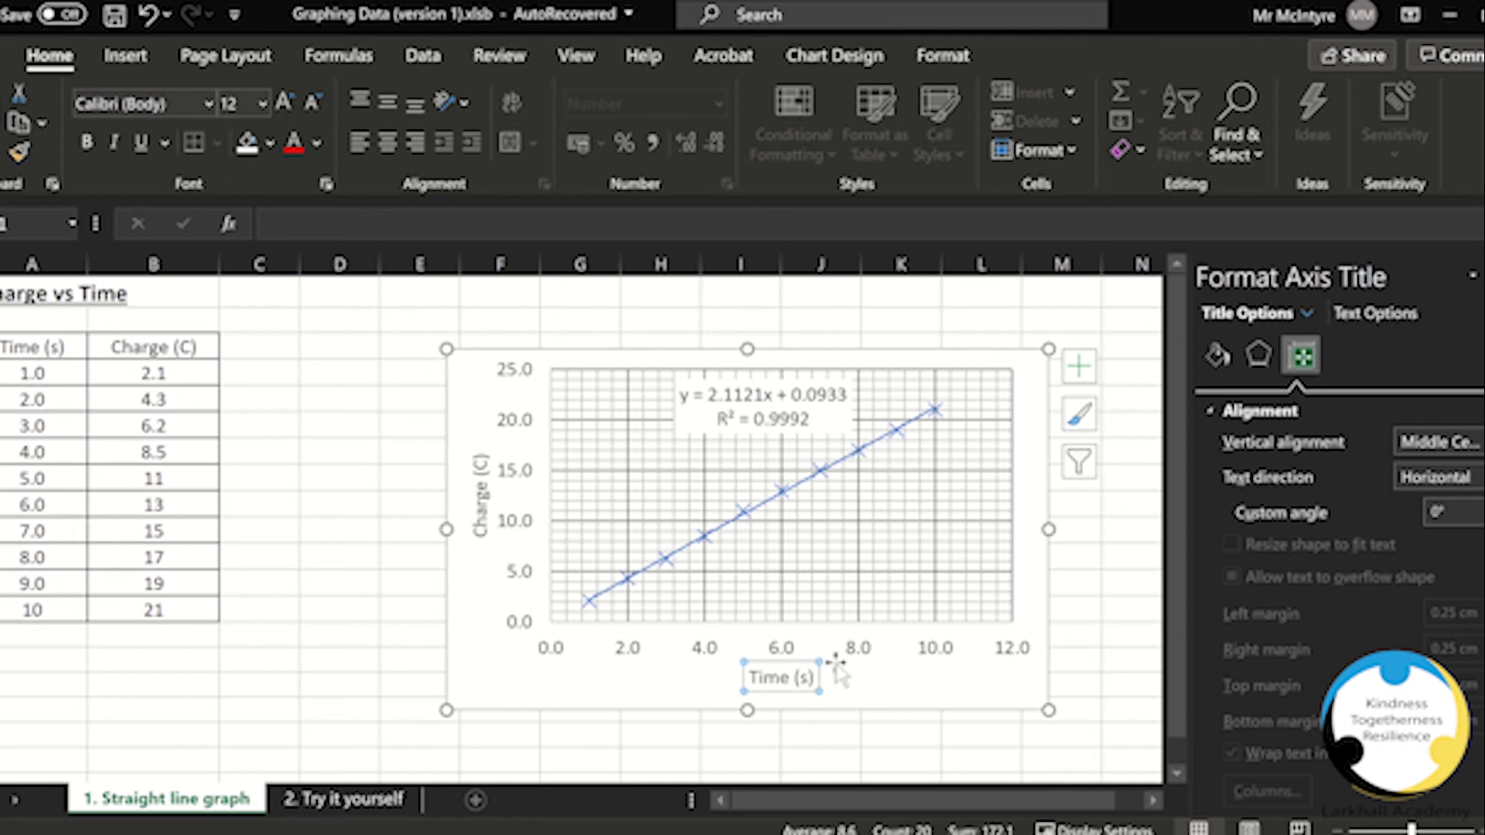
# Step: Set the horizontal axis line colour to black
pyautogui.click(779, 654)
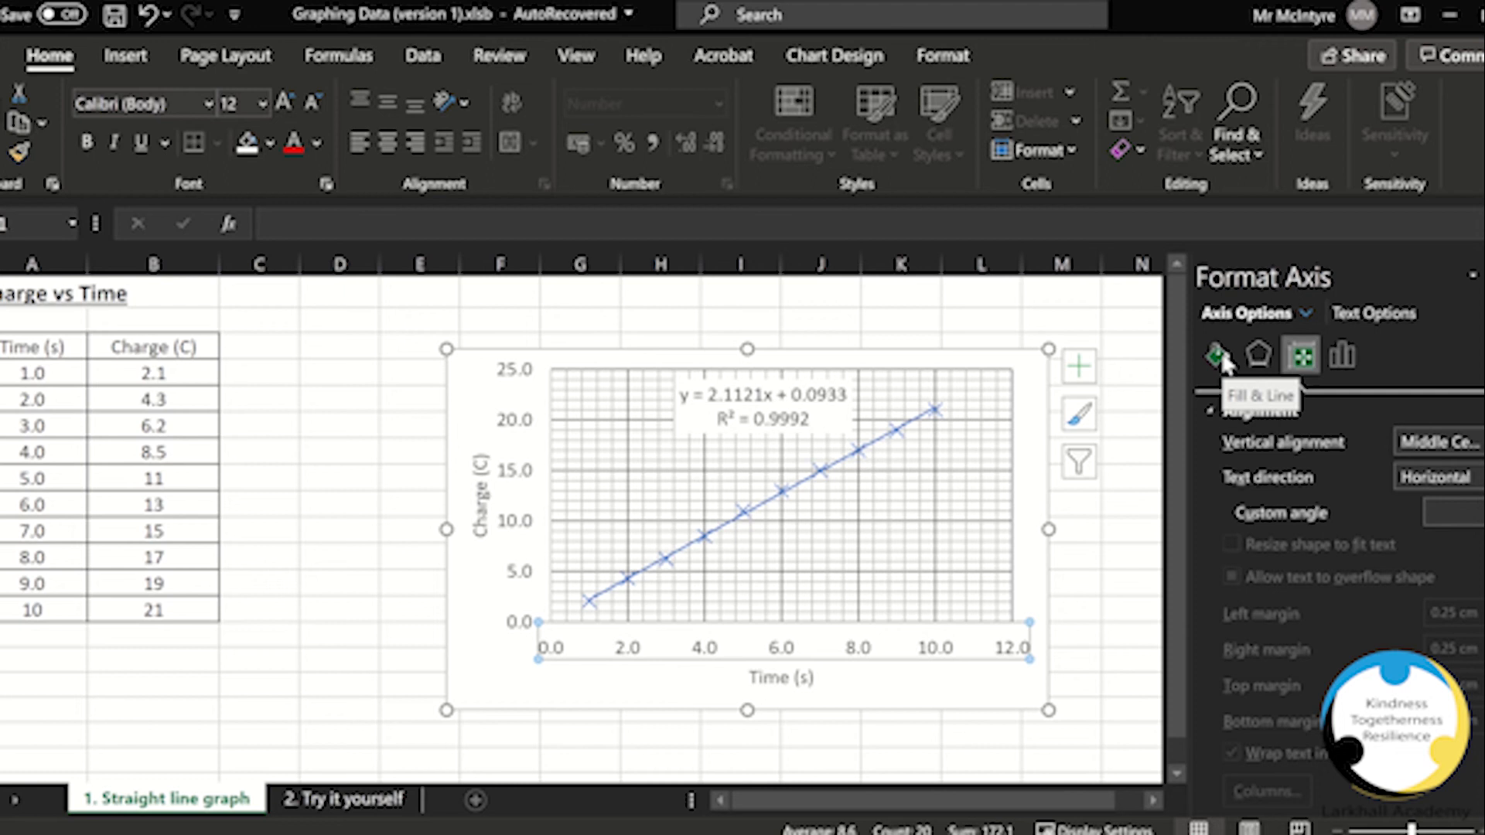
pyautogui.click(1217, 356)
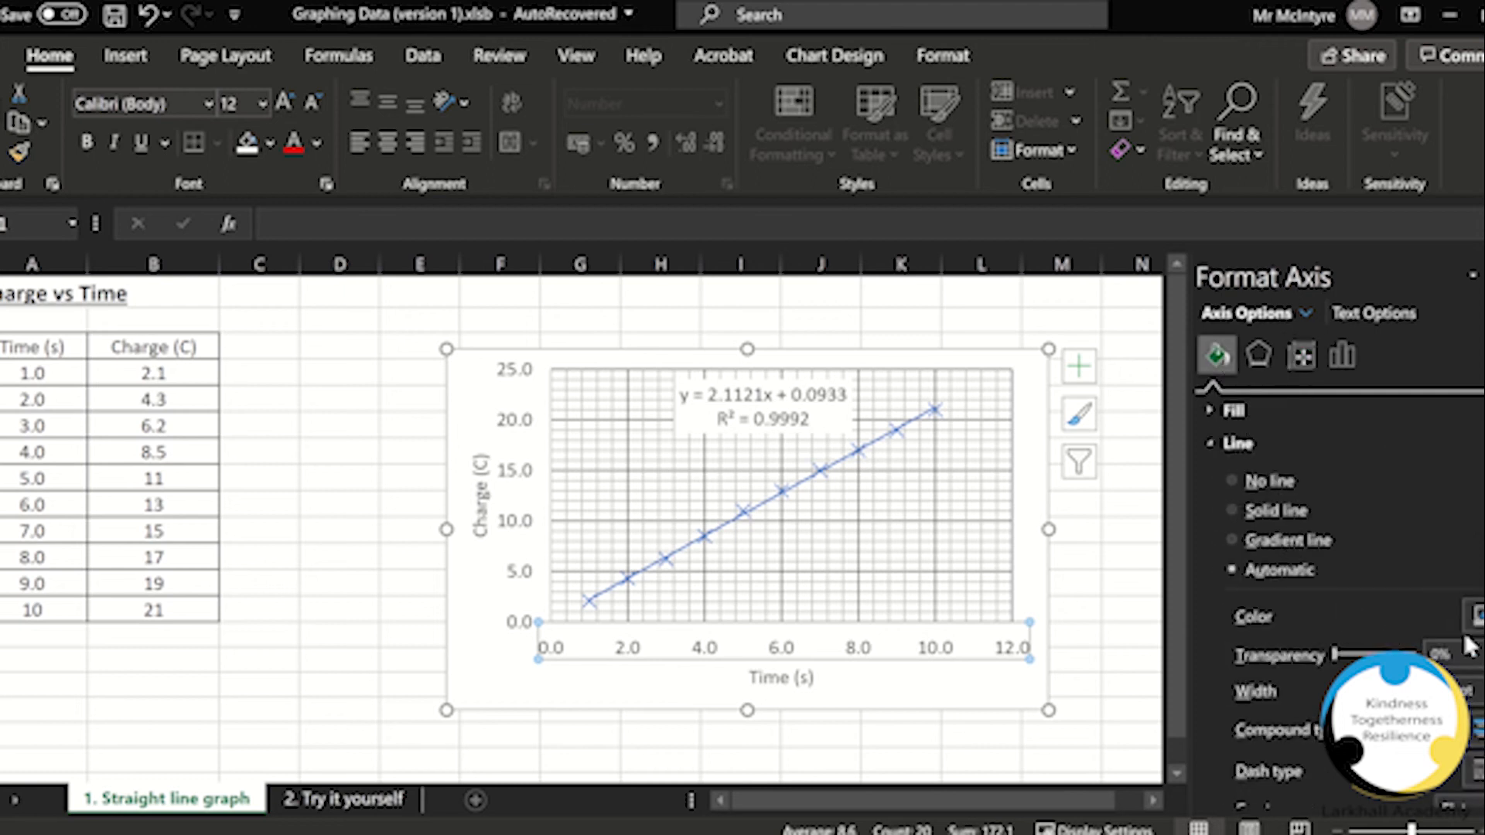
pyautogui.click(1473, 617)
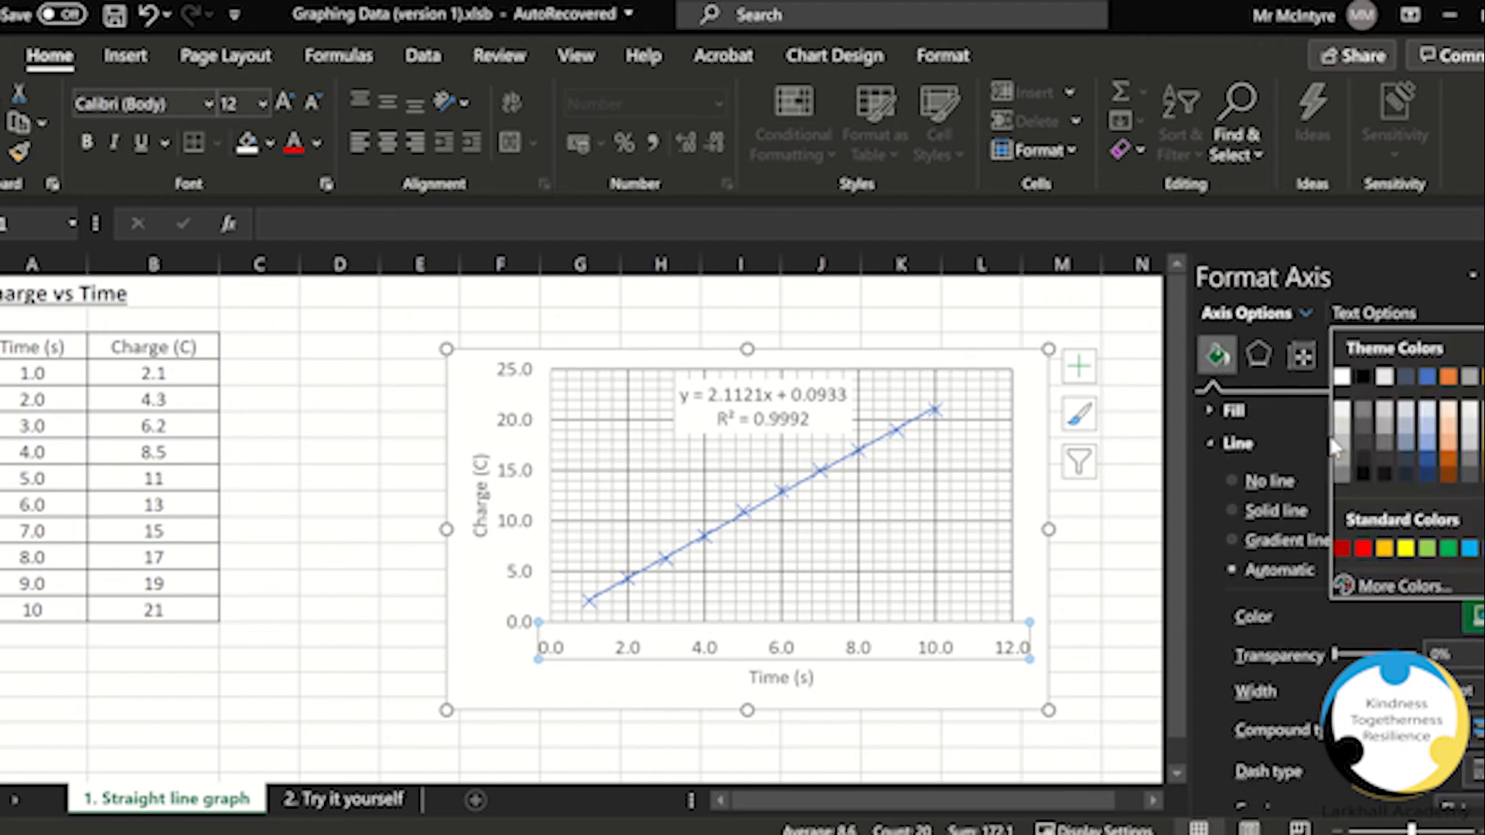
pyautogui.click(1365, 379)
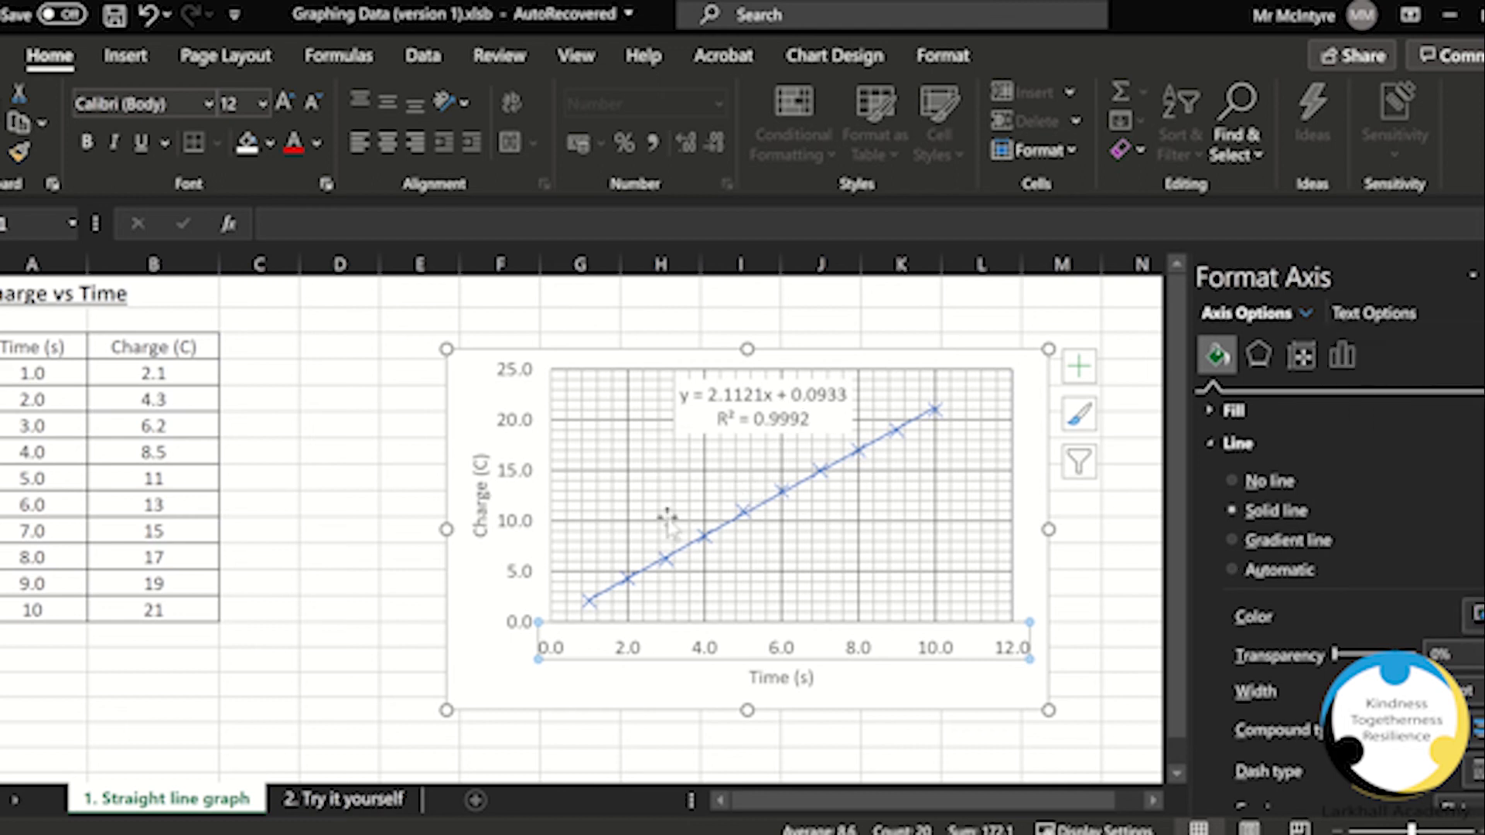
# Step: Set the vertical axis line colour to black
pyautogui.click(534, 533)
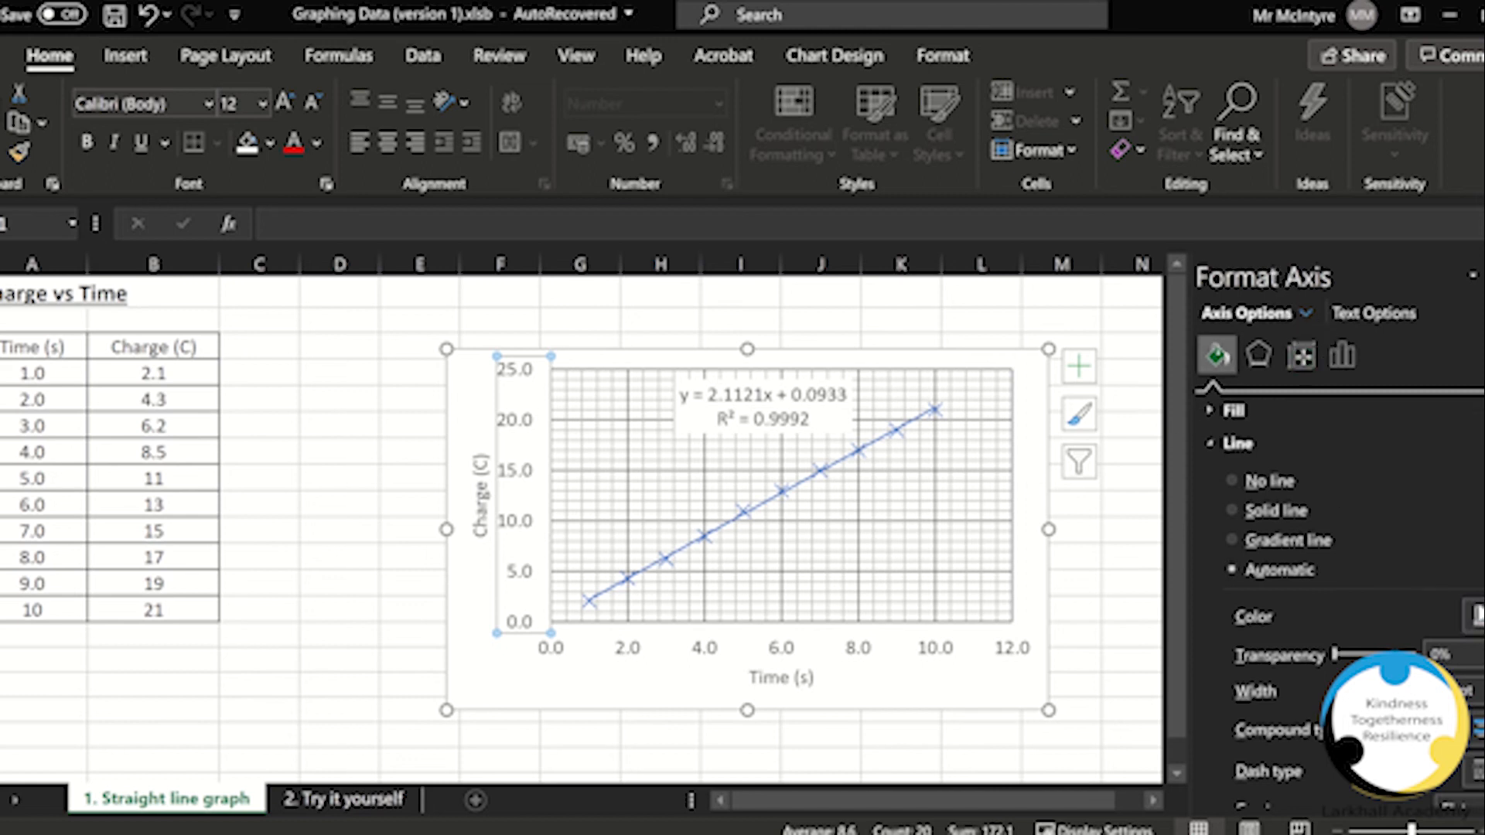
pyautogui.click(1478, 617)
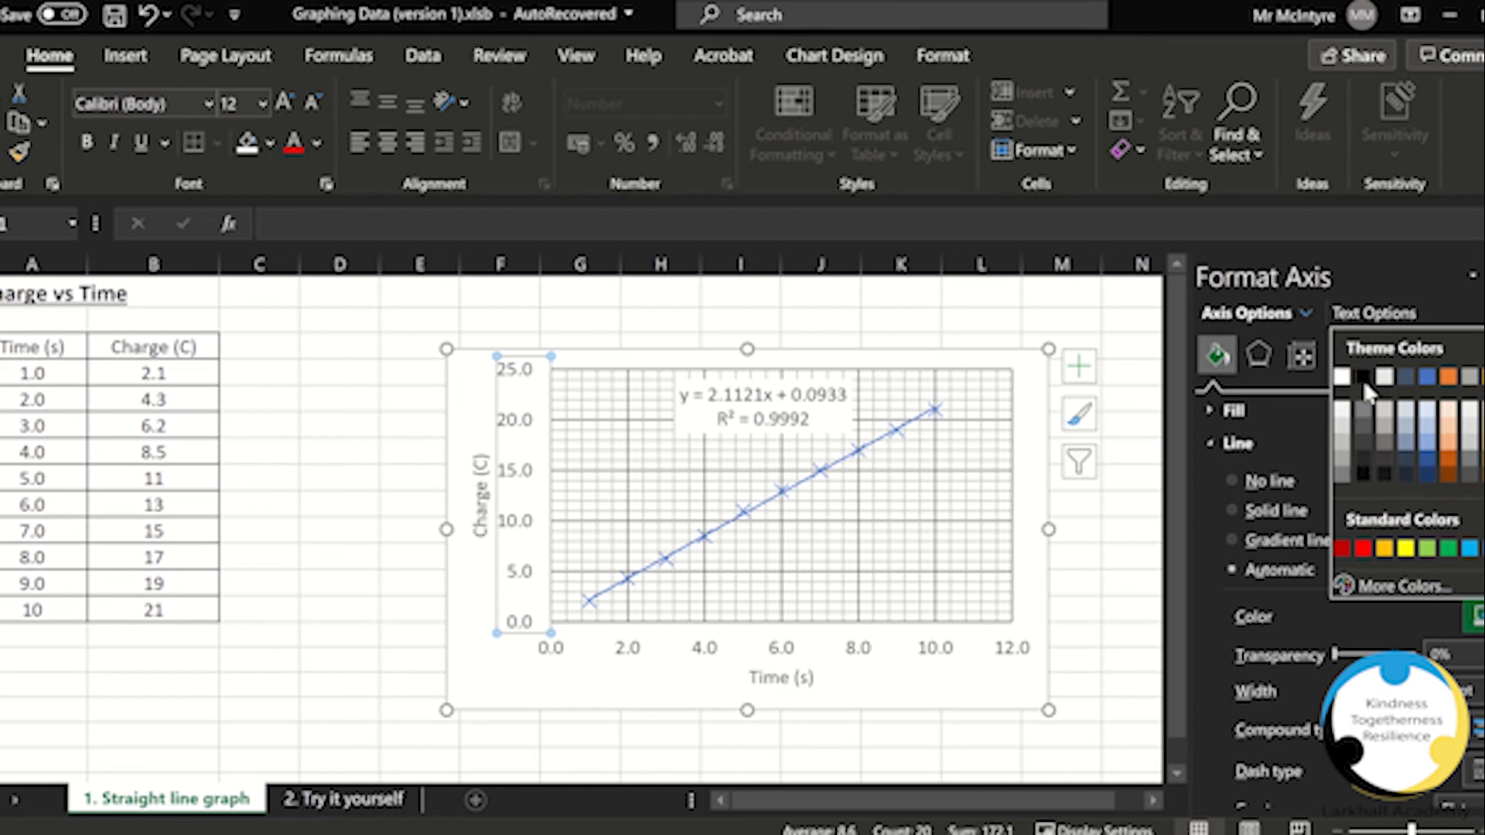
pyautogui.click(1363, 379)
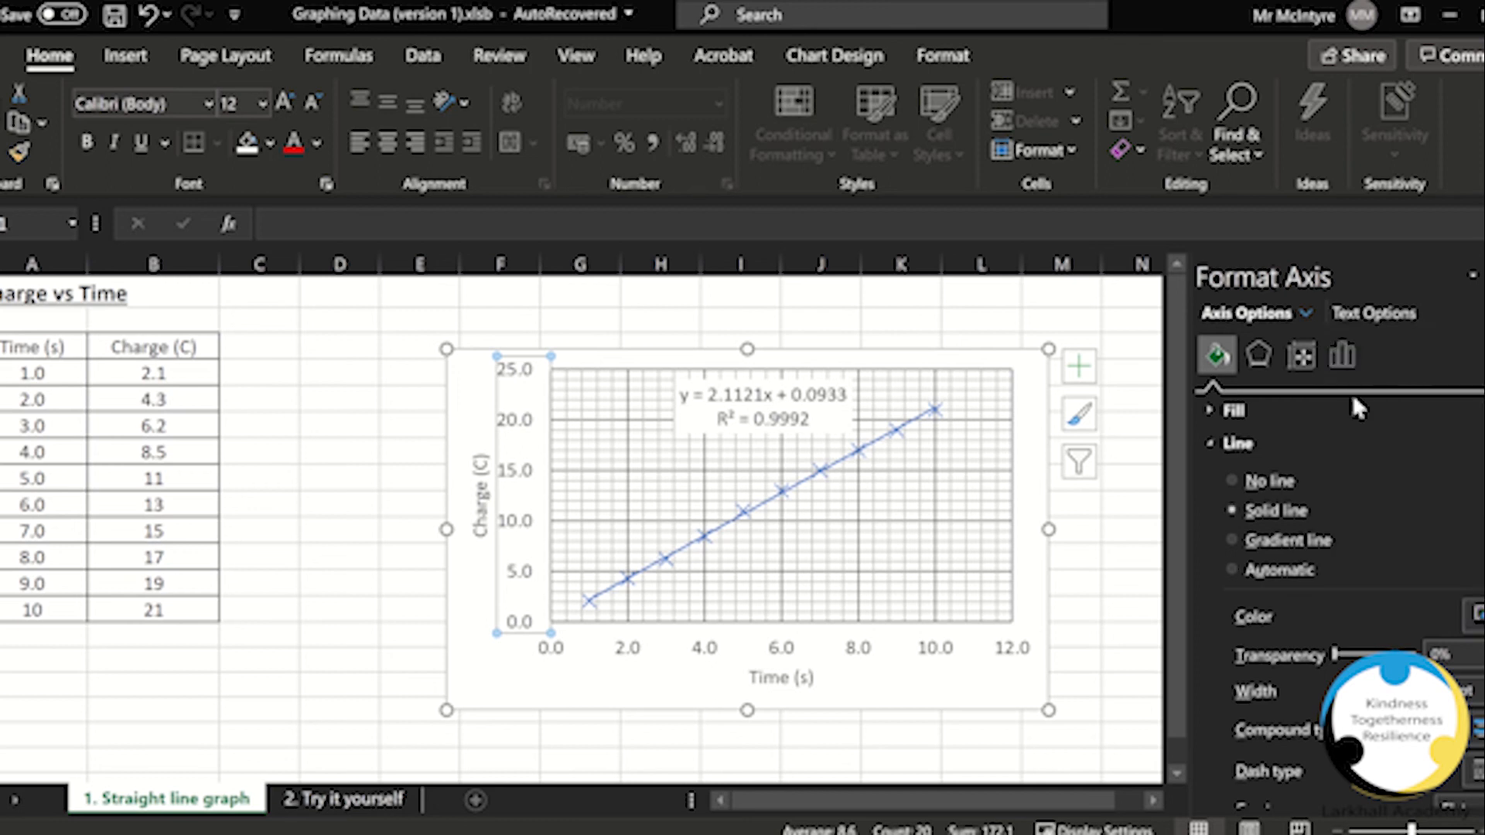
# Step: Copy the finished chart and paste it into the blank Word document
pyautogui.click(908, 691)
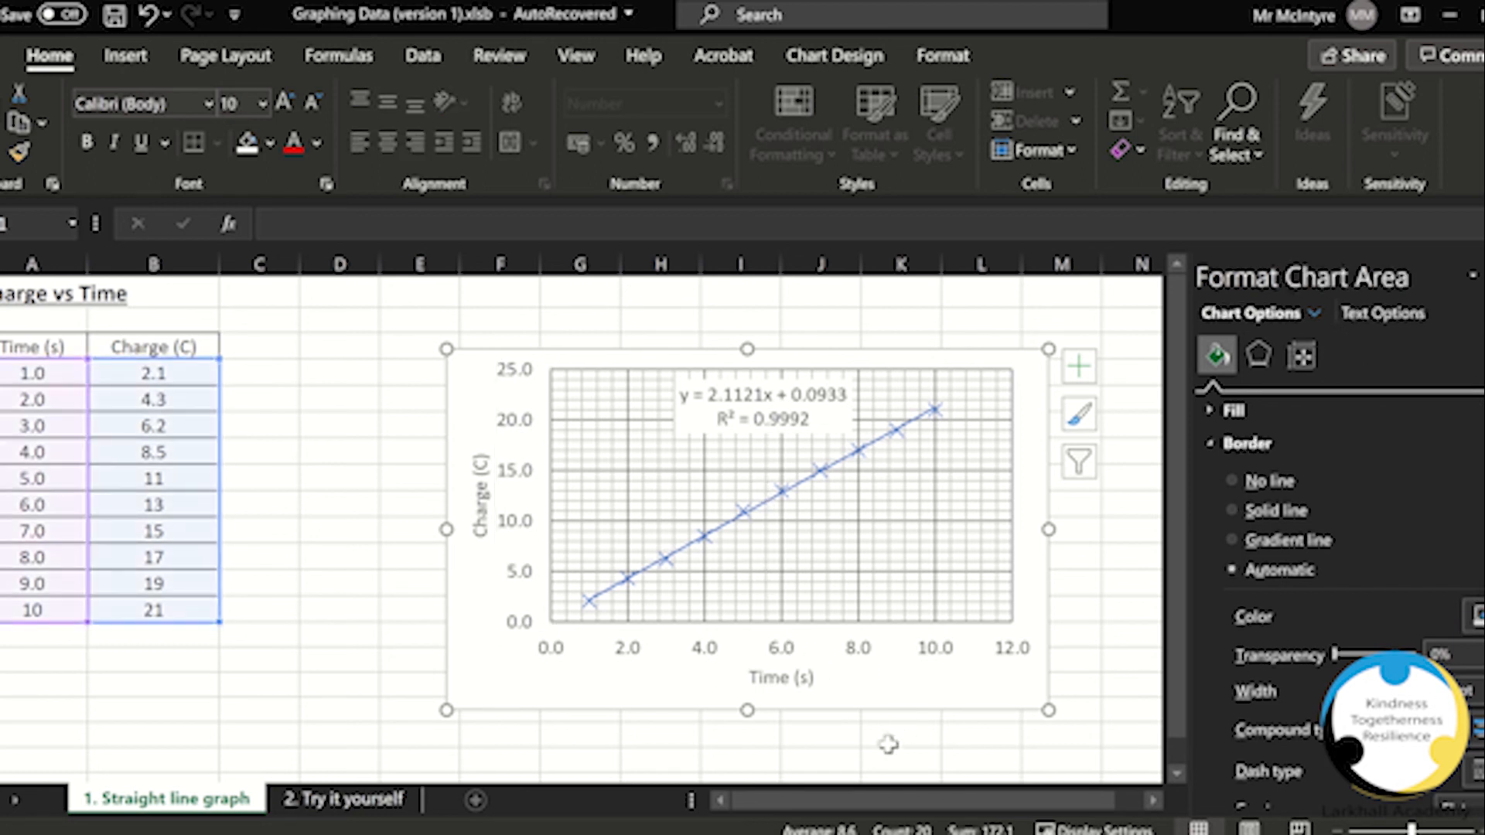
pyautogui.click(1106, 693)
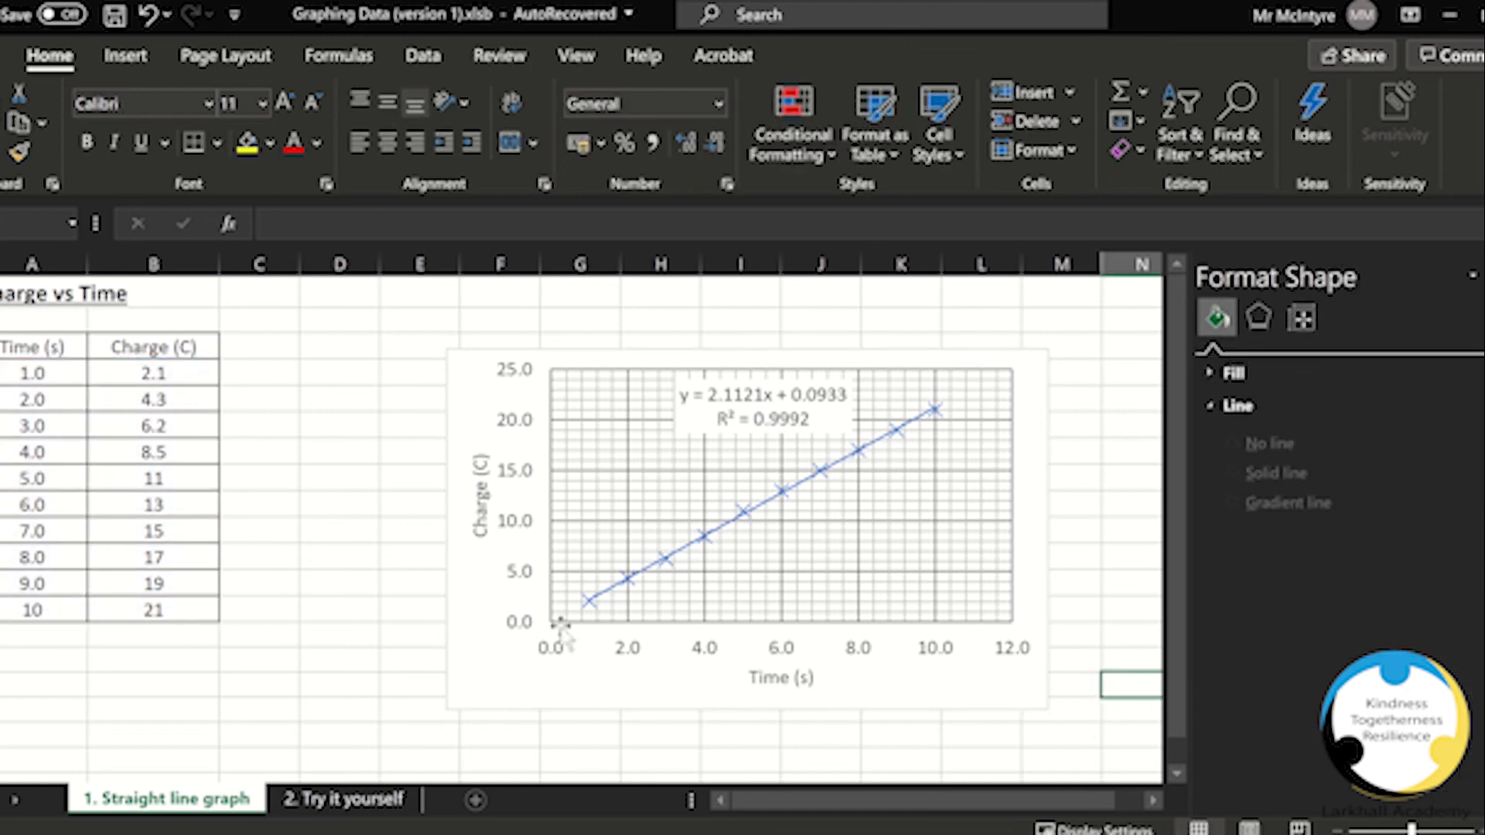
pyautogui.click(882, 584)
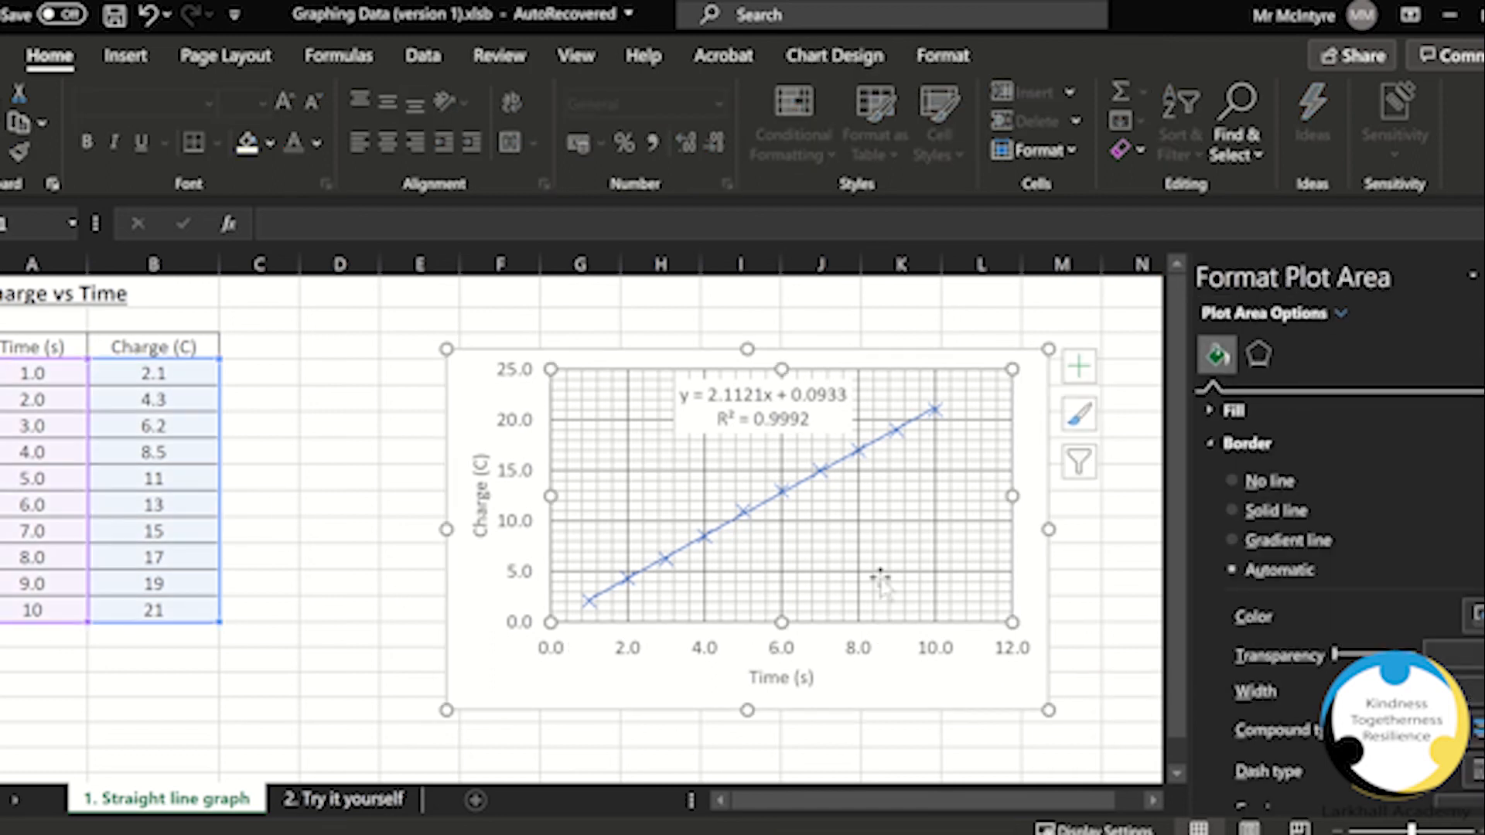
pyautogui.click(895, 679)
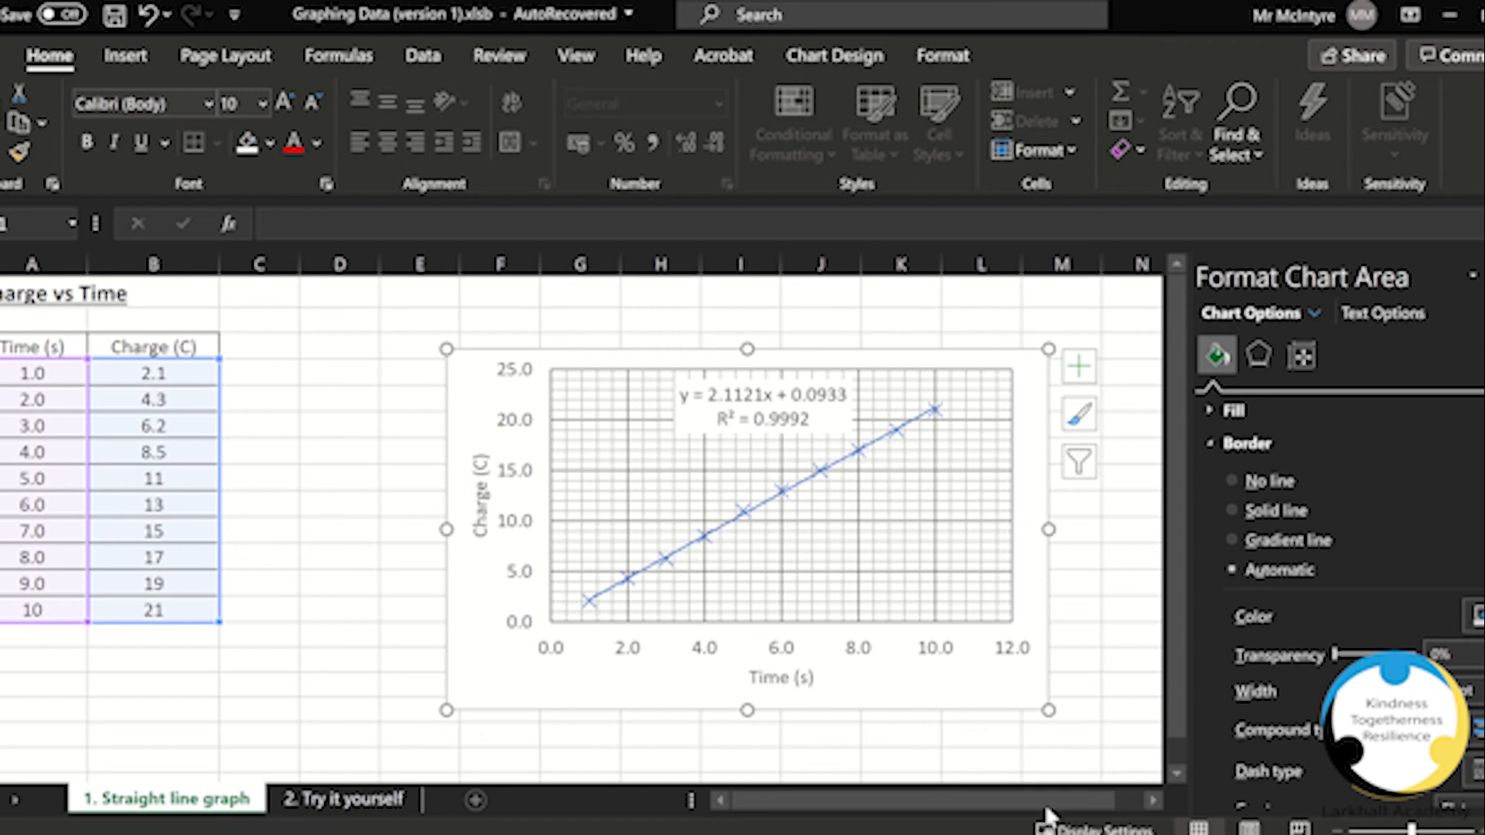
pyautogui.hotkey('alt', 'Tab')
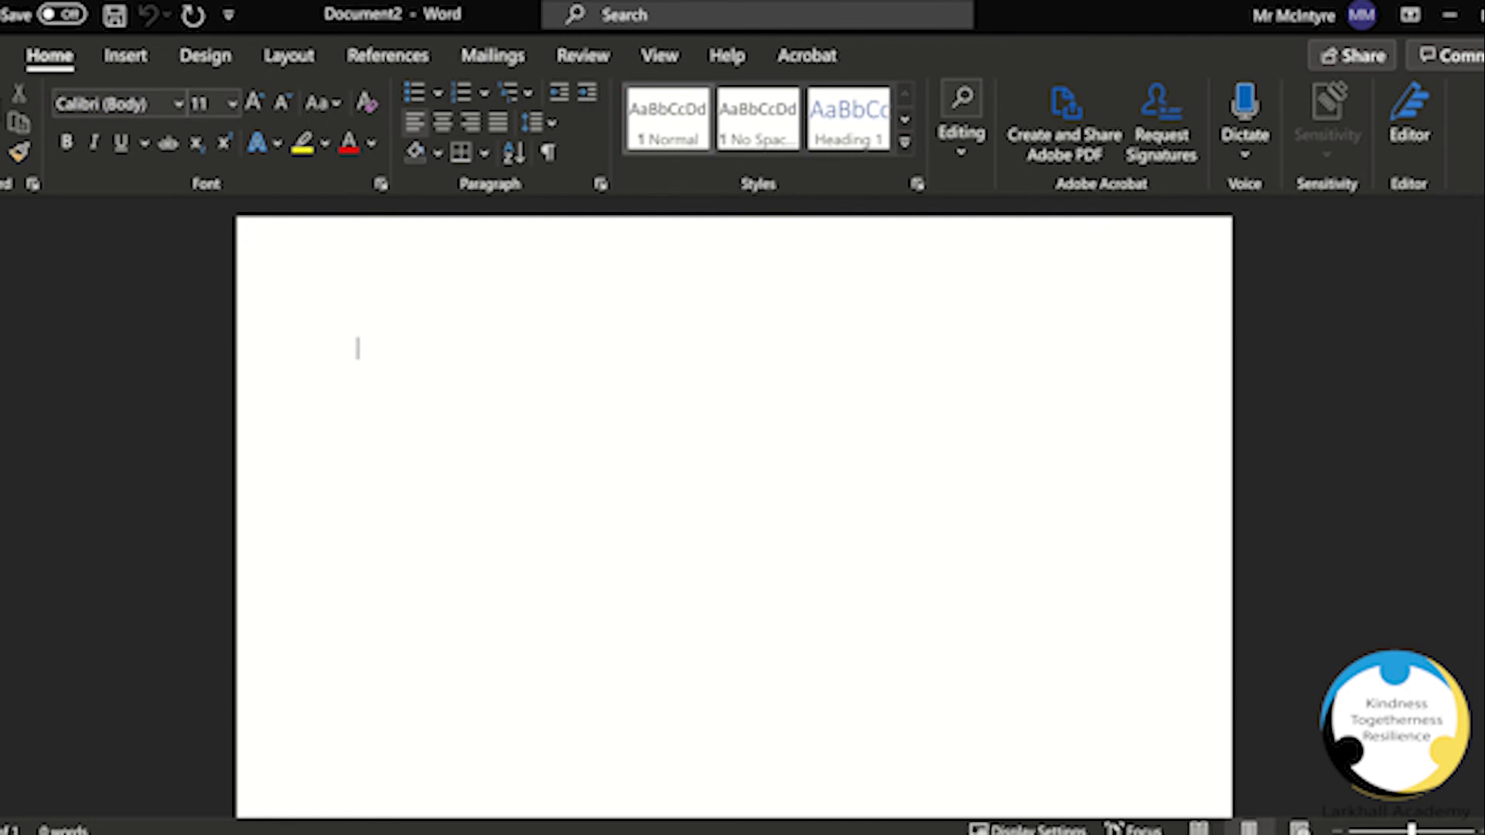
pyautogui.hotkey('ctrl', 'v')
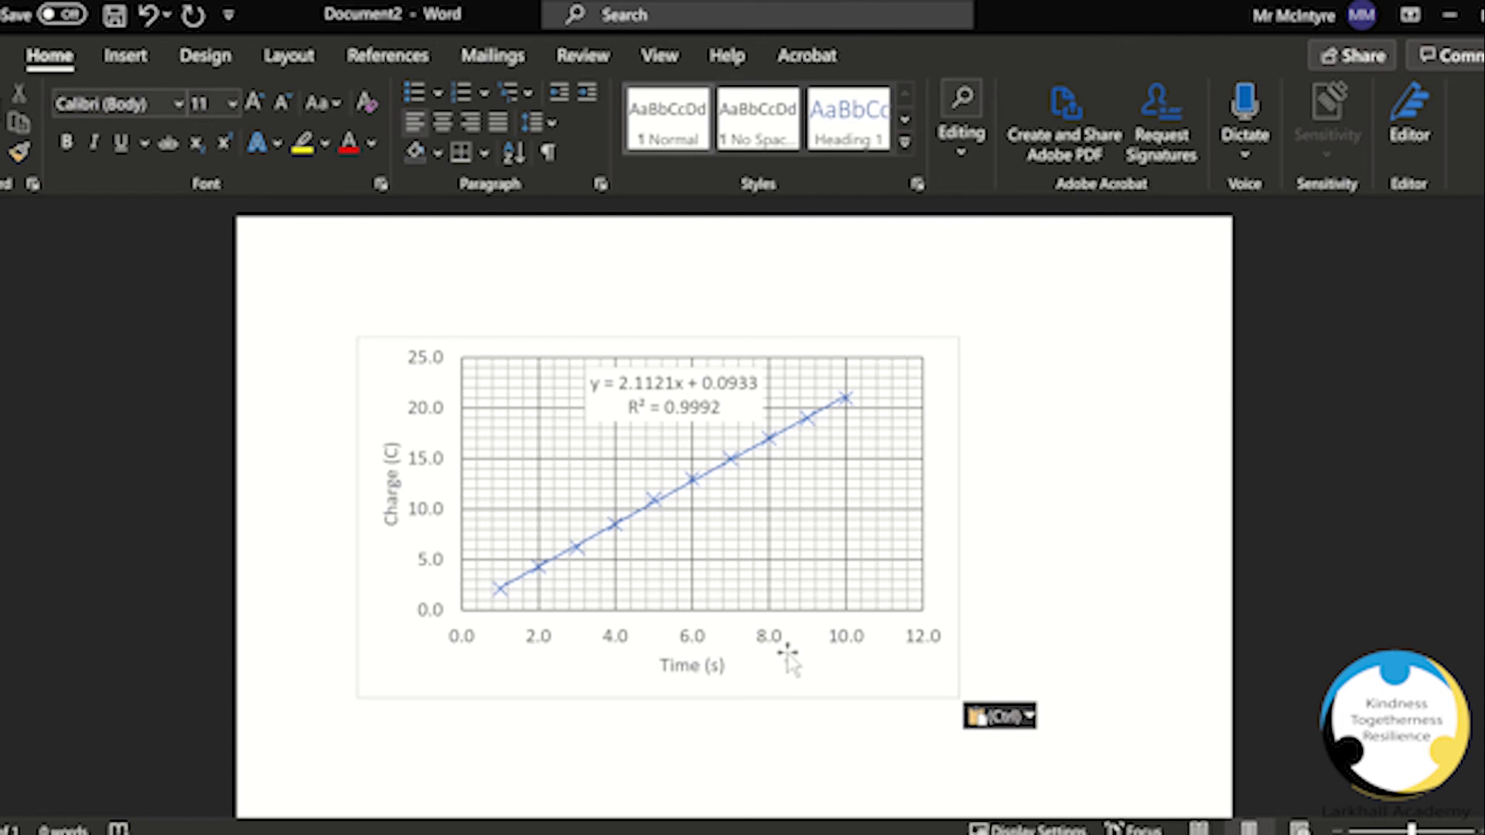
# Step: Resize the pasted chart smaller from its corner and centre it on the page
pyautogui.click(902, 683)
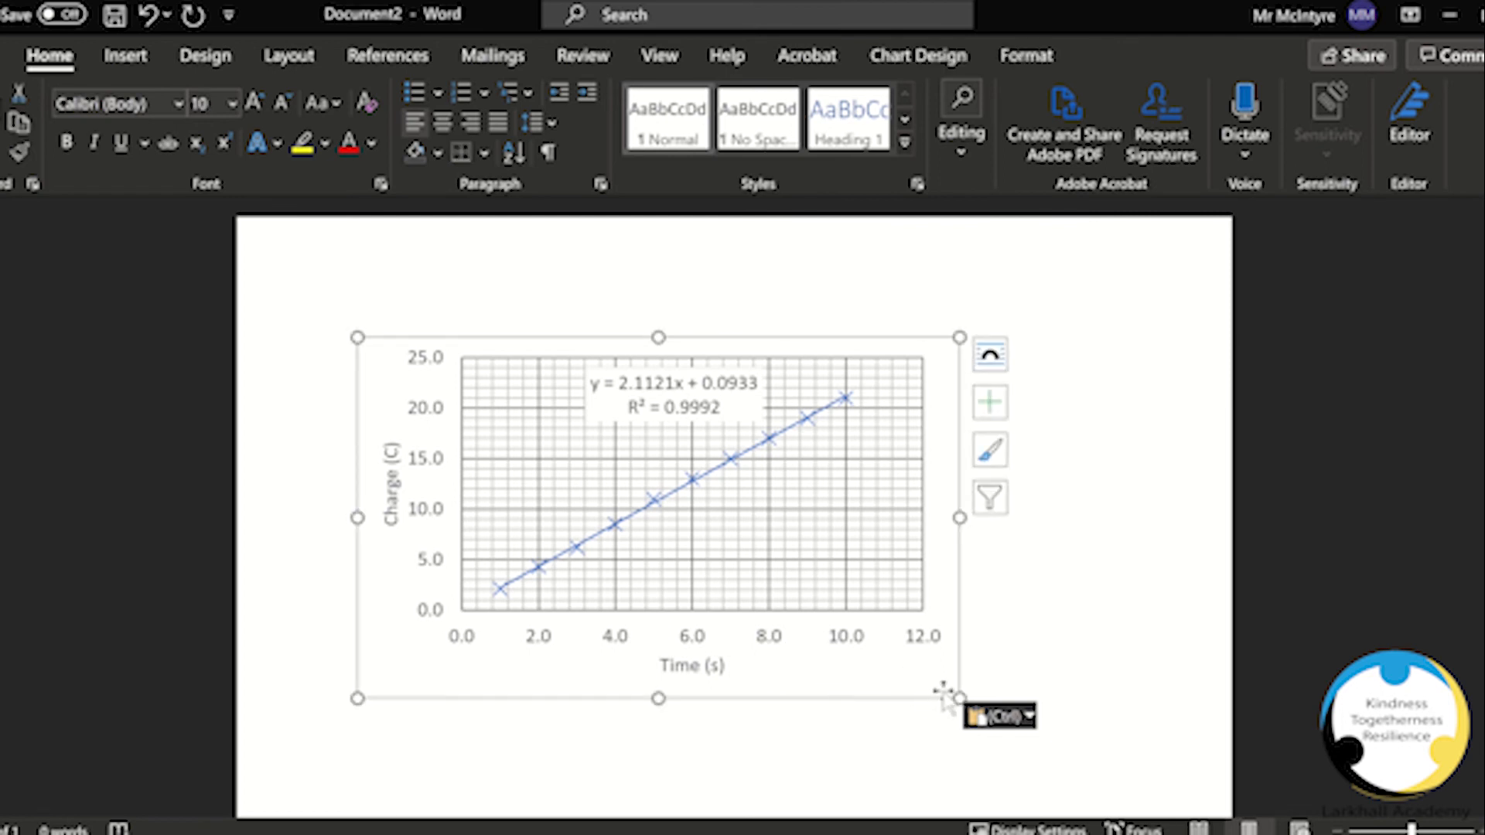
pyautogui.moveTo(958, 698); pyautogui.dragTo(895, 665)
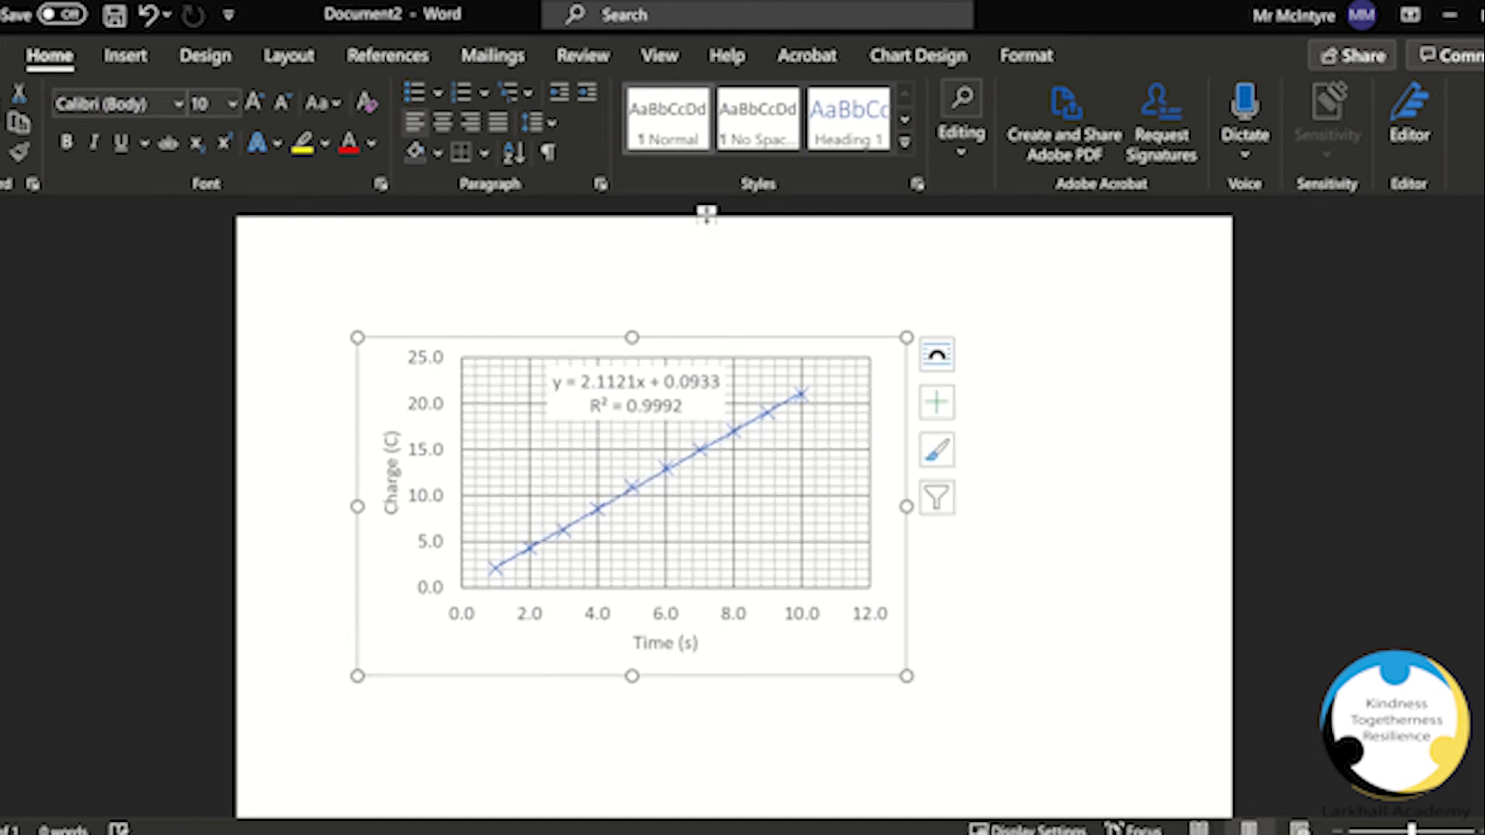
pyautogui.click(437, 123)
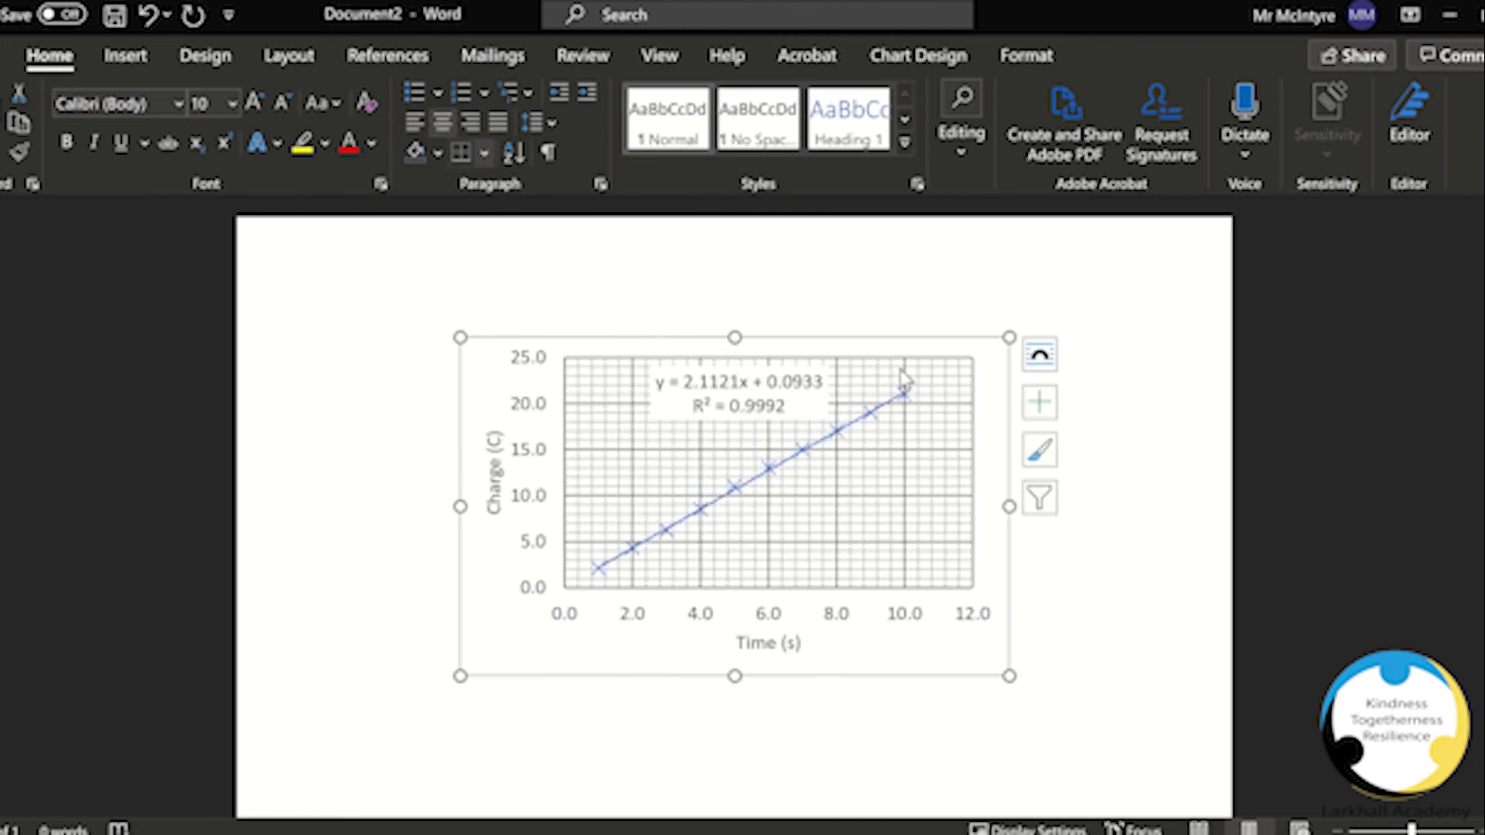
# Step: Set the chart's text wrapping to In Front of Text and move it into position on the page
pyautogui.moveTo(965, 660); pyautogui.dragTo(965, 658)
pyautogui.click(1035, 665)
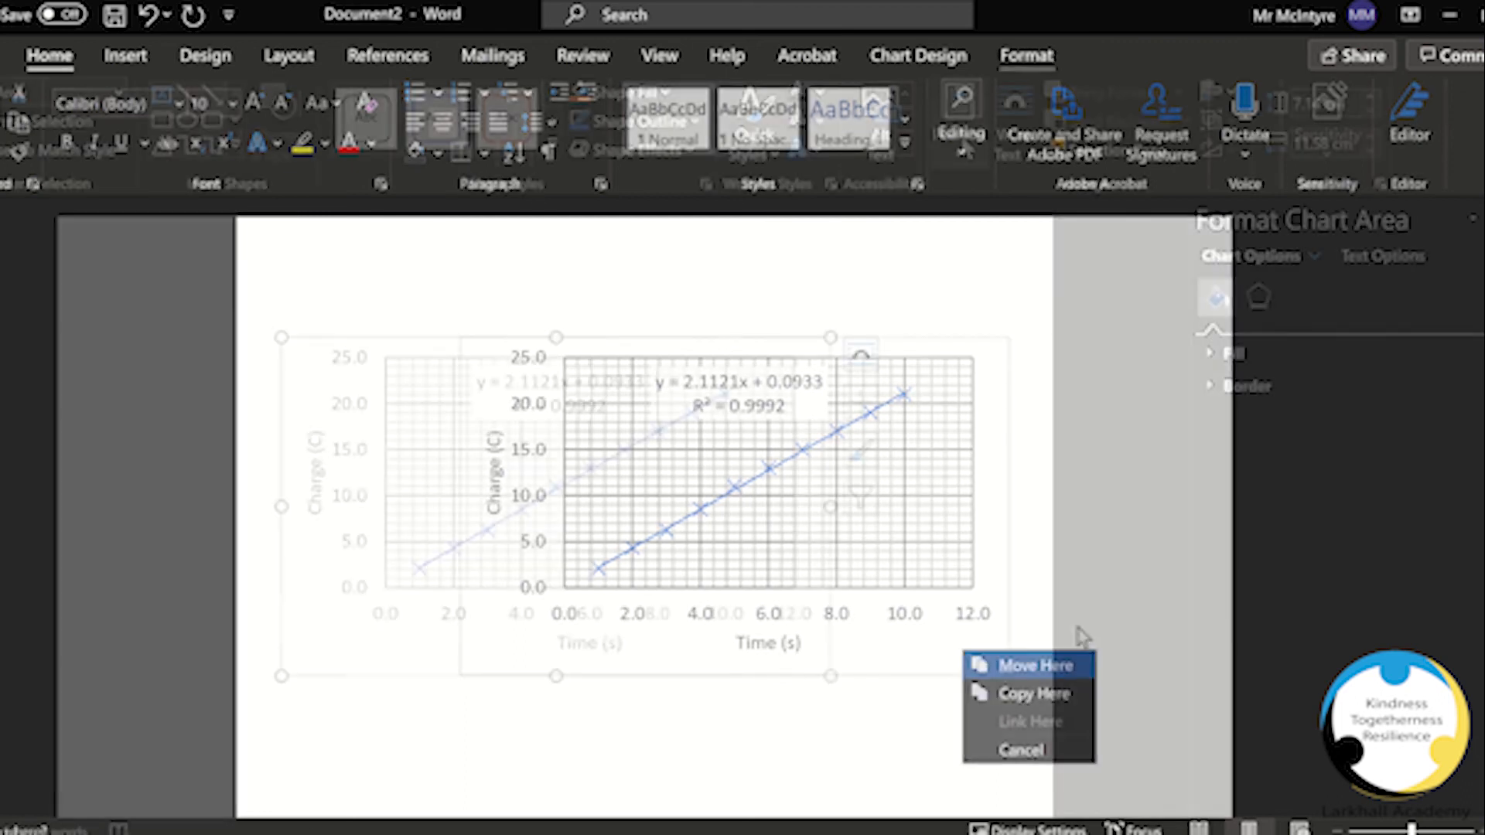
pyautogui.click(1012, 128)
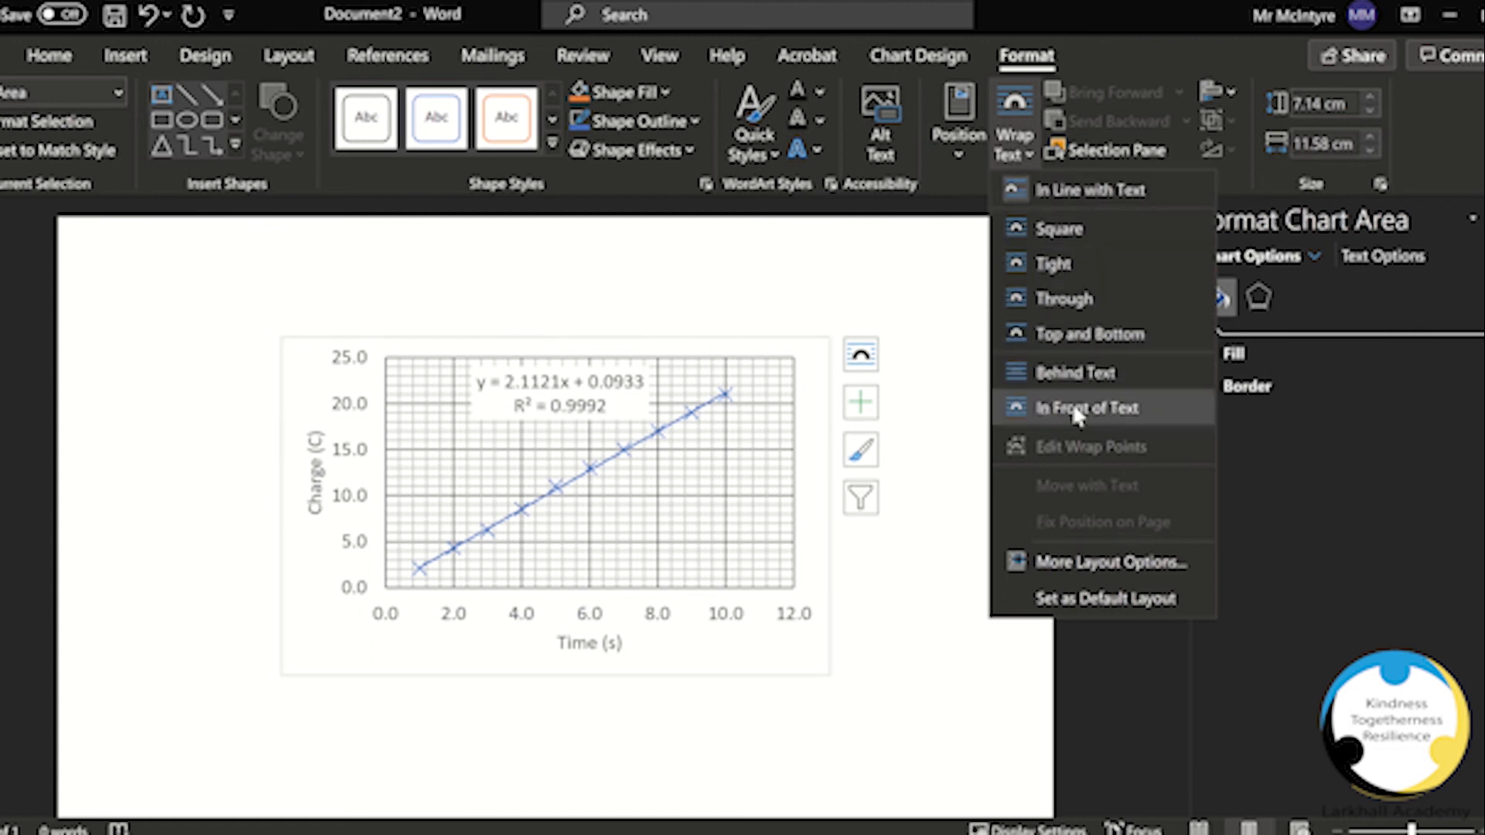
pyautogui.click(1077, 415)
pyautogui.moveTo(730, 657); pyautogui.dragTo(799, 681)
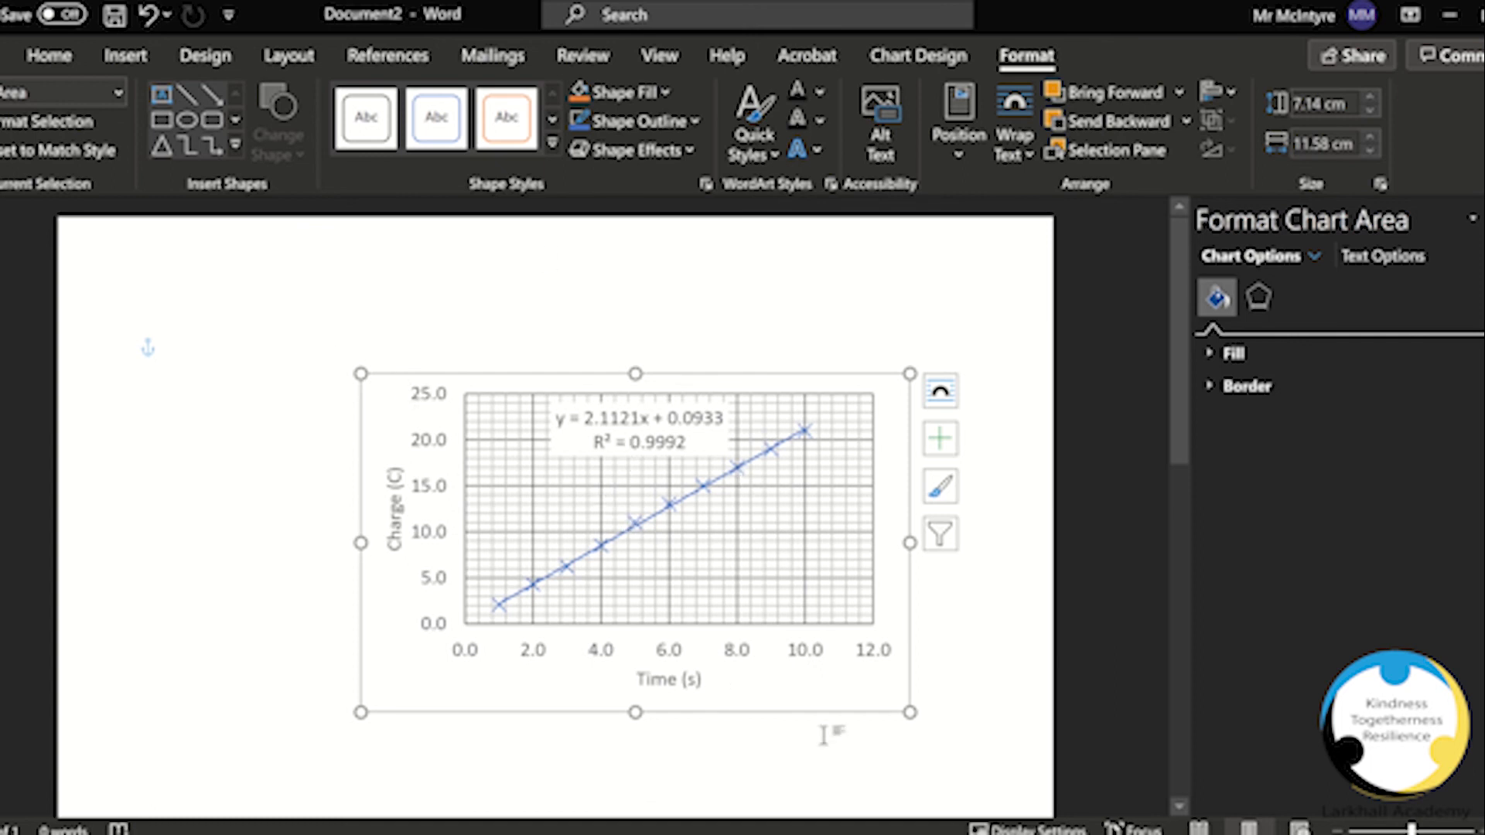
pyautogui.moveTo(836, 701); pyautogui.dragTo(810, 674)
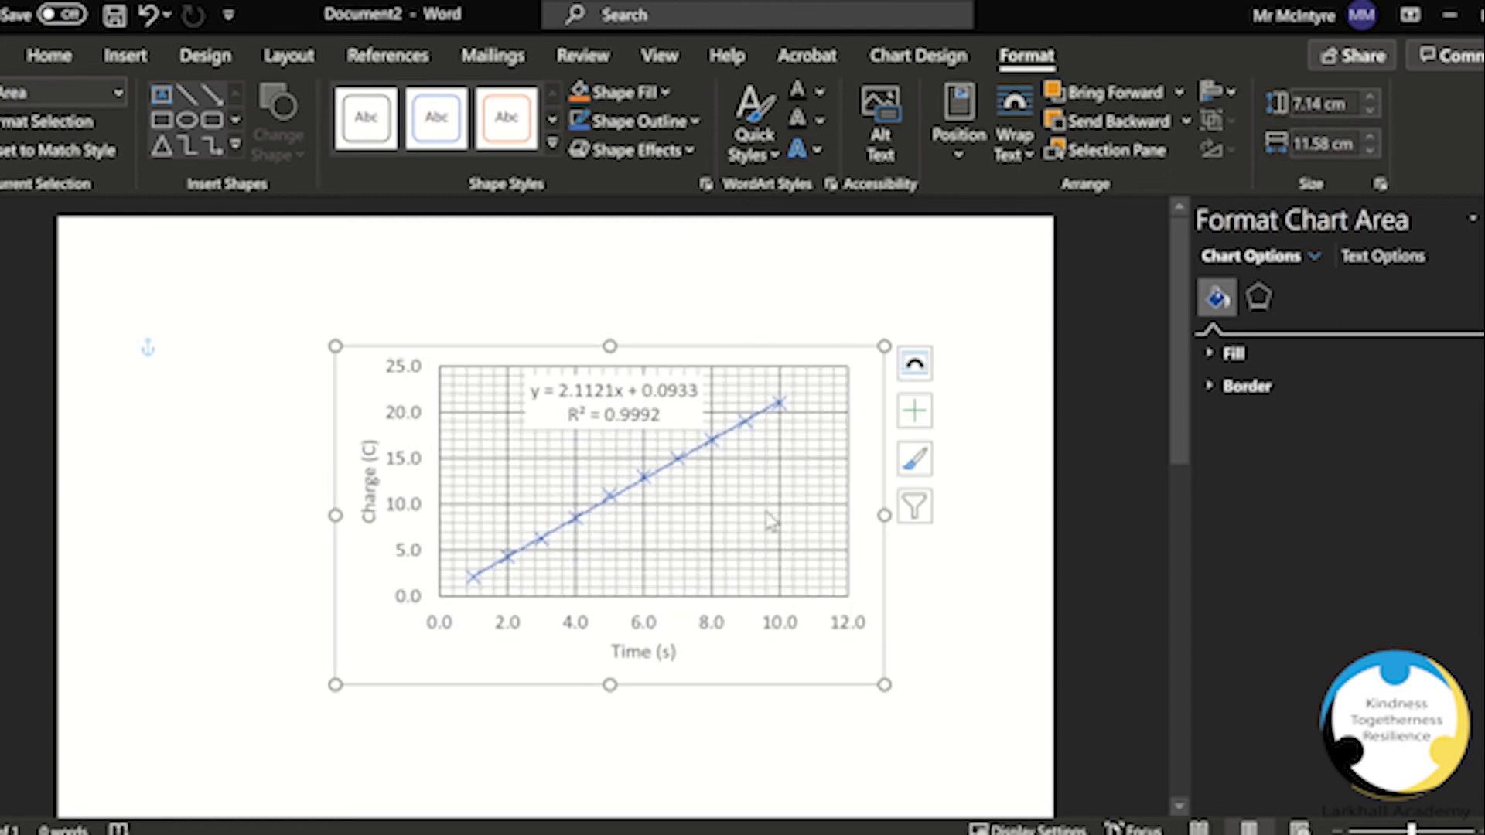
# Step: Set the trendline colour to black
pyautogui.click(664, 475)
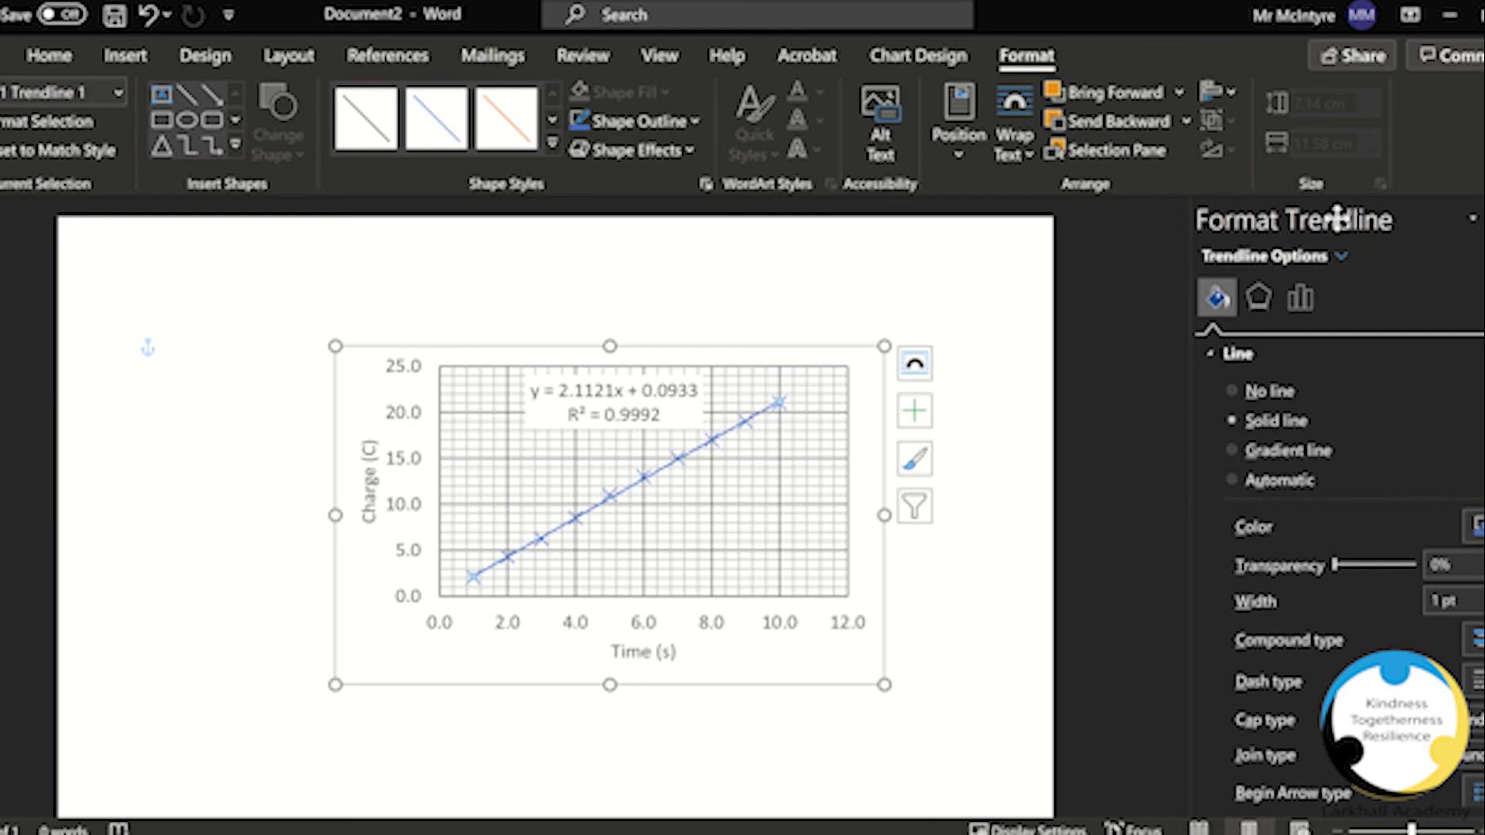
pyautogui.click(1476, 527)
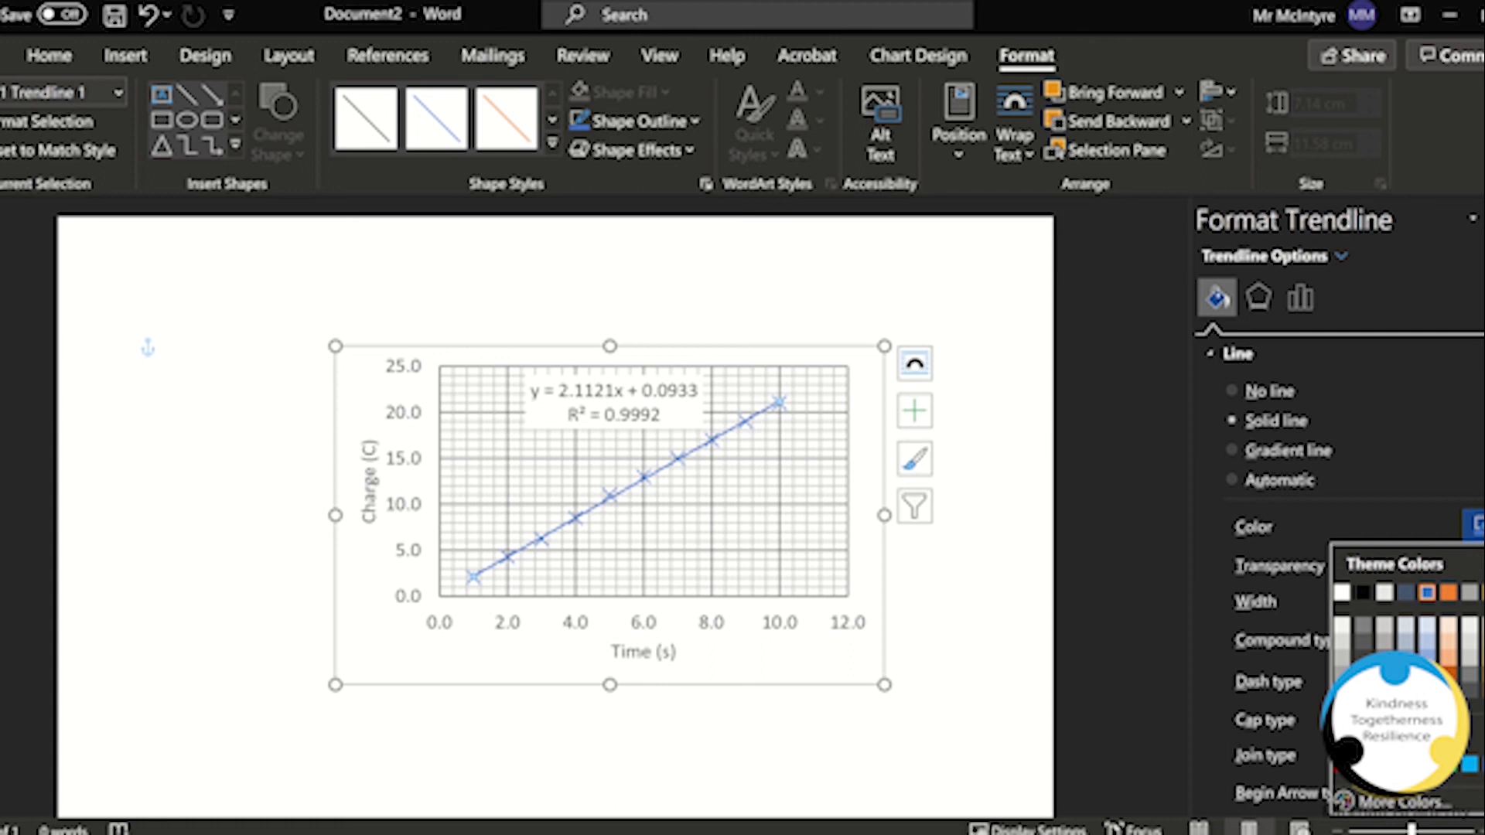
pyautogui.click(1363, 592)
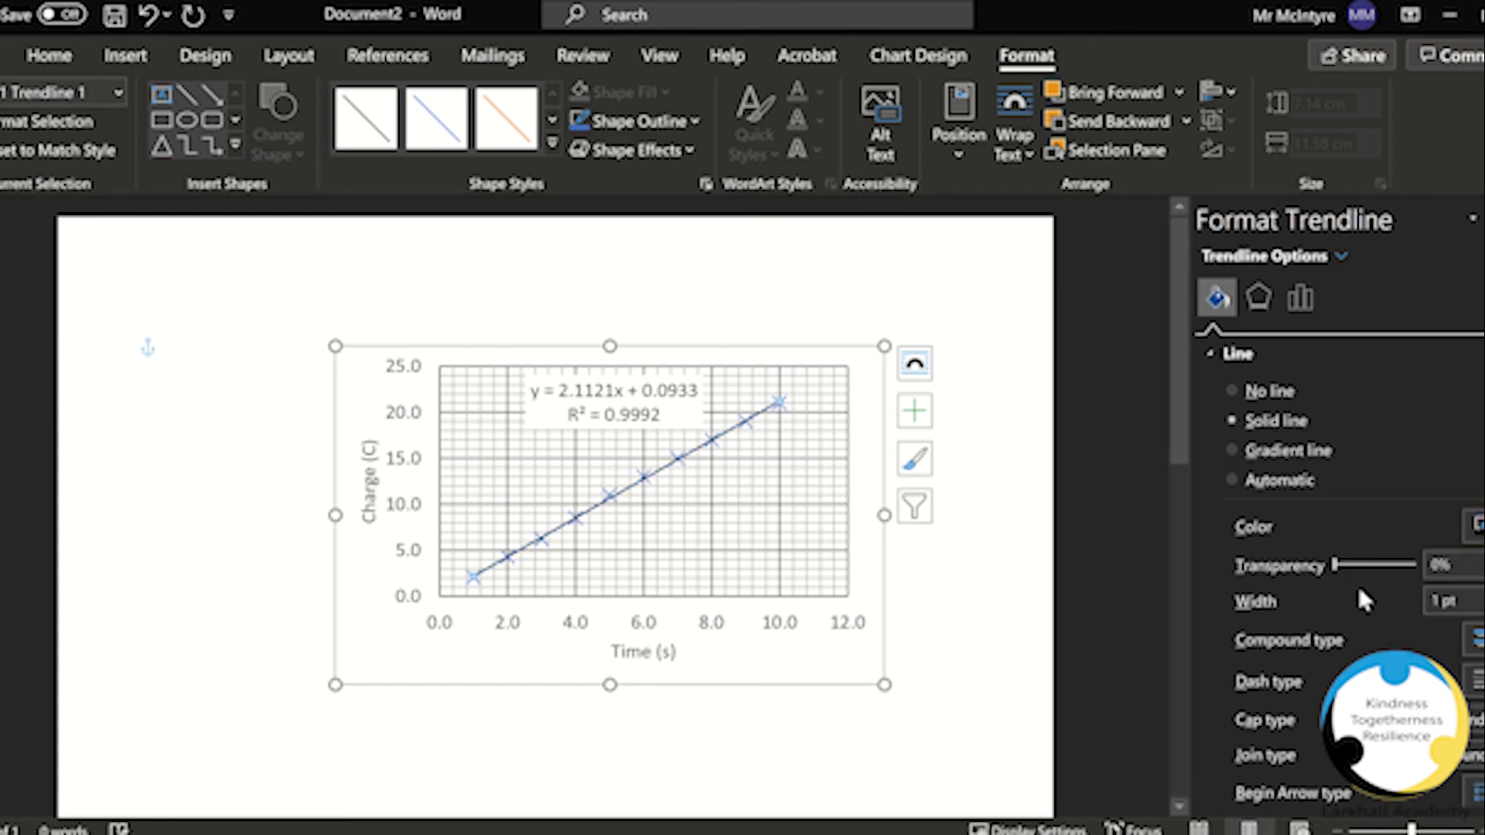
# Step: Set the data point markers' border colour to black
pyautogui.click(611, 499)
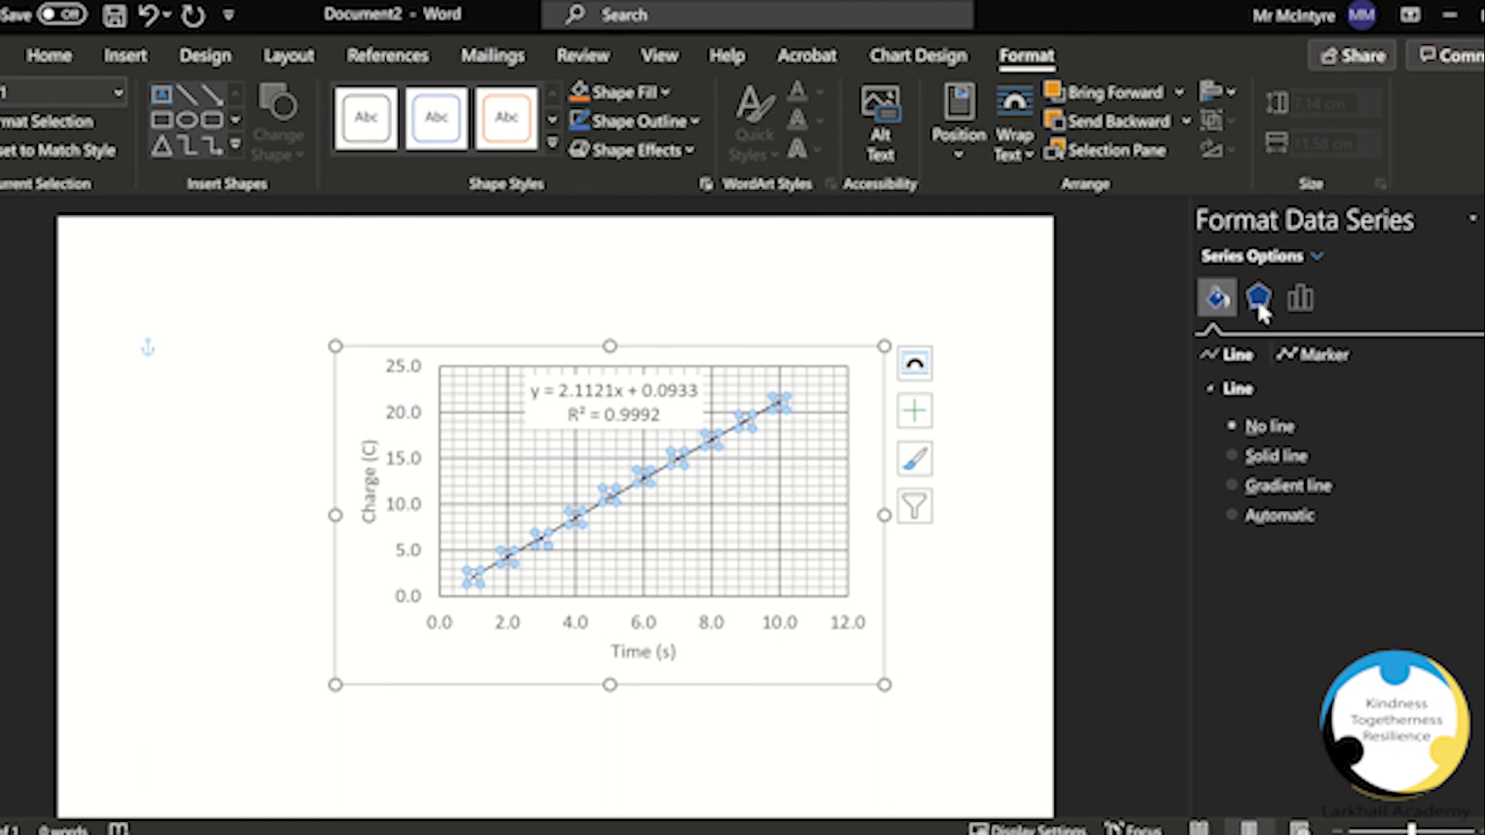
pyautogui.click(1322, 358)
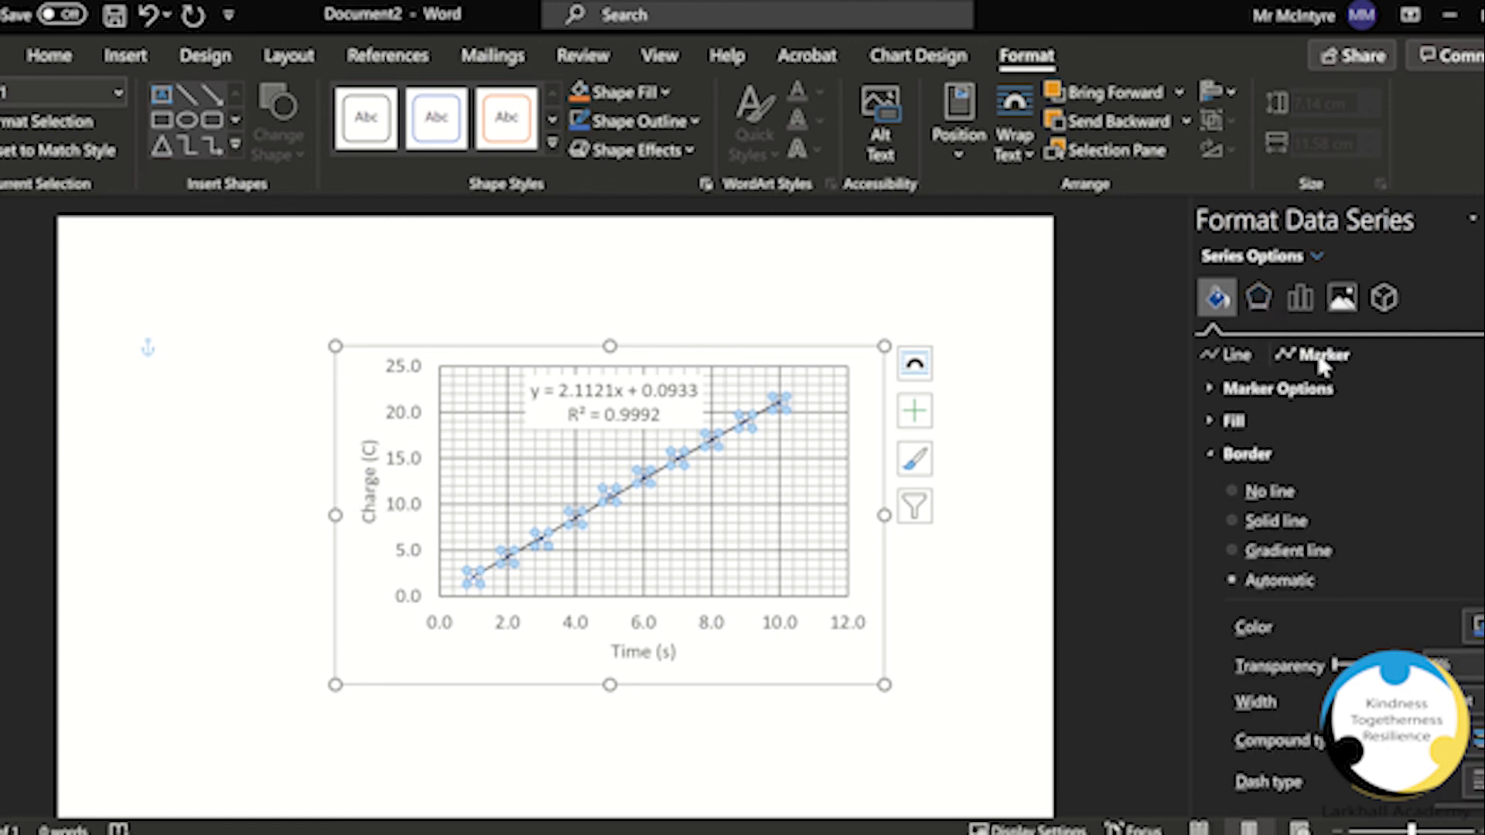
pyautogui.scroll(-3, 1344, 523)
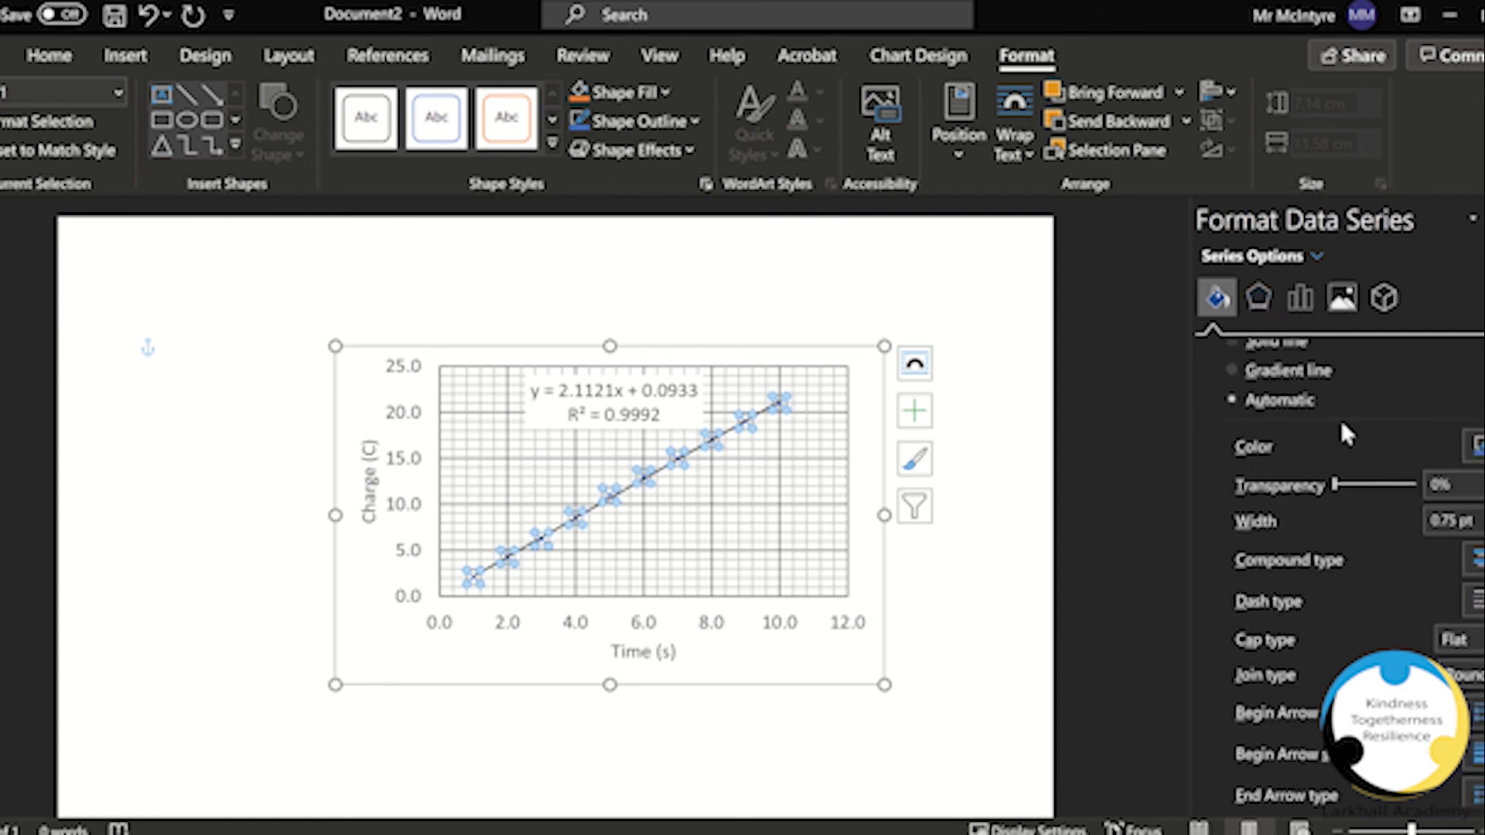
pyautogui.scroll(1, 1261, 429)
pyautogui.scroll(1, 1247, 399)
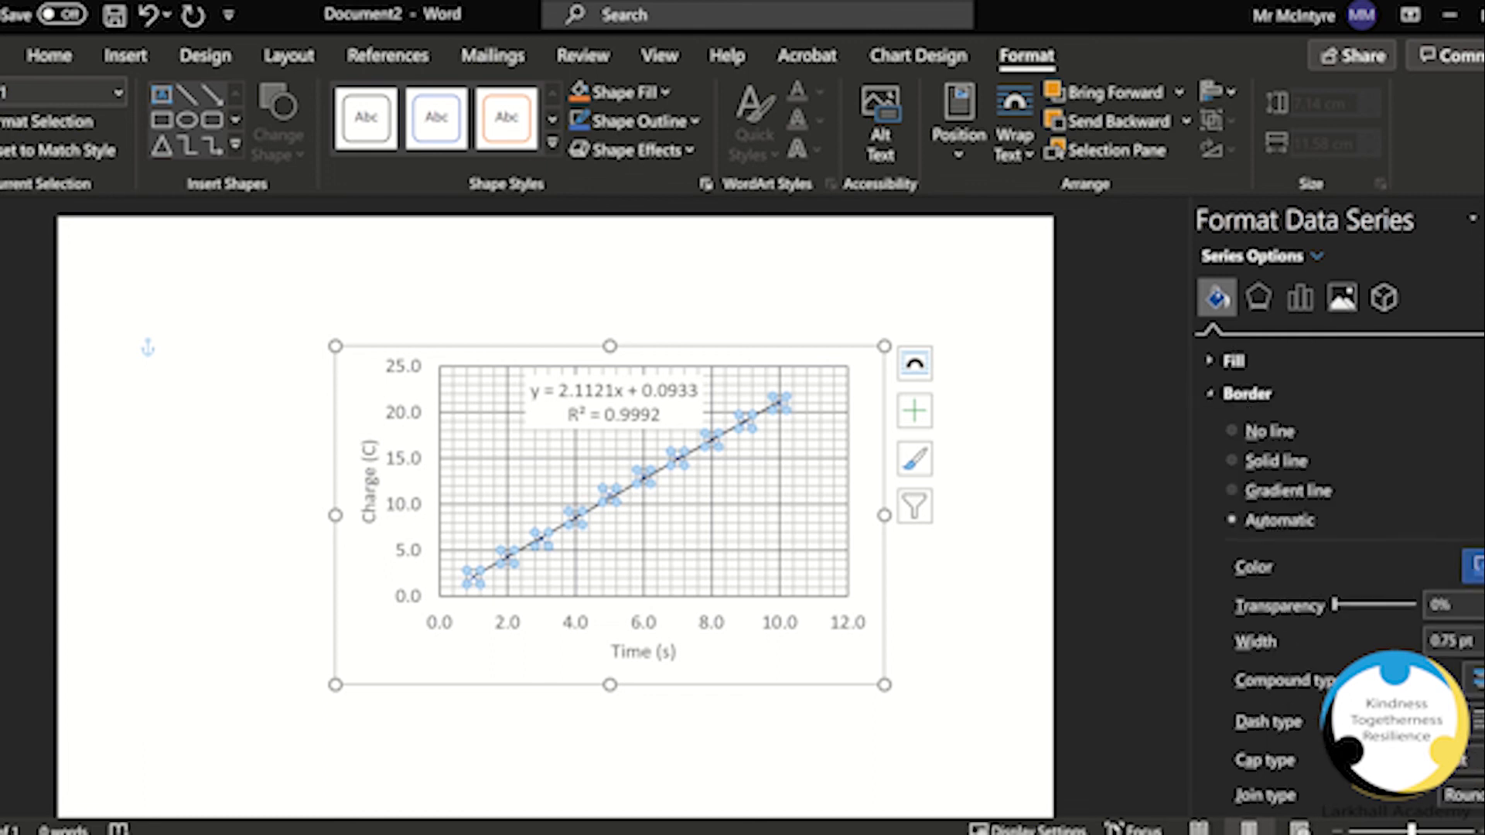
pyautogui.click(1473, 567)
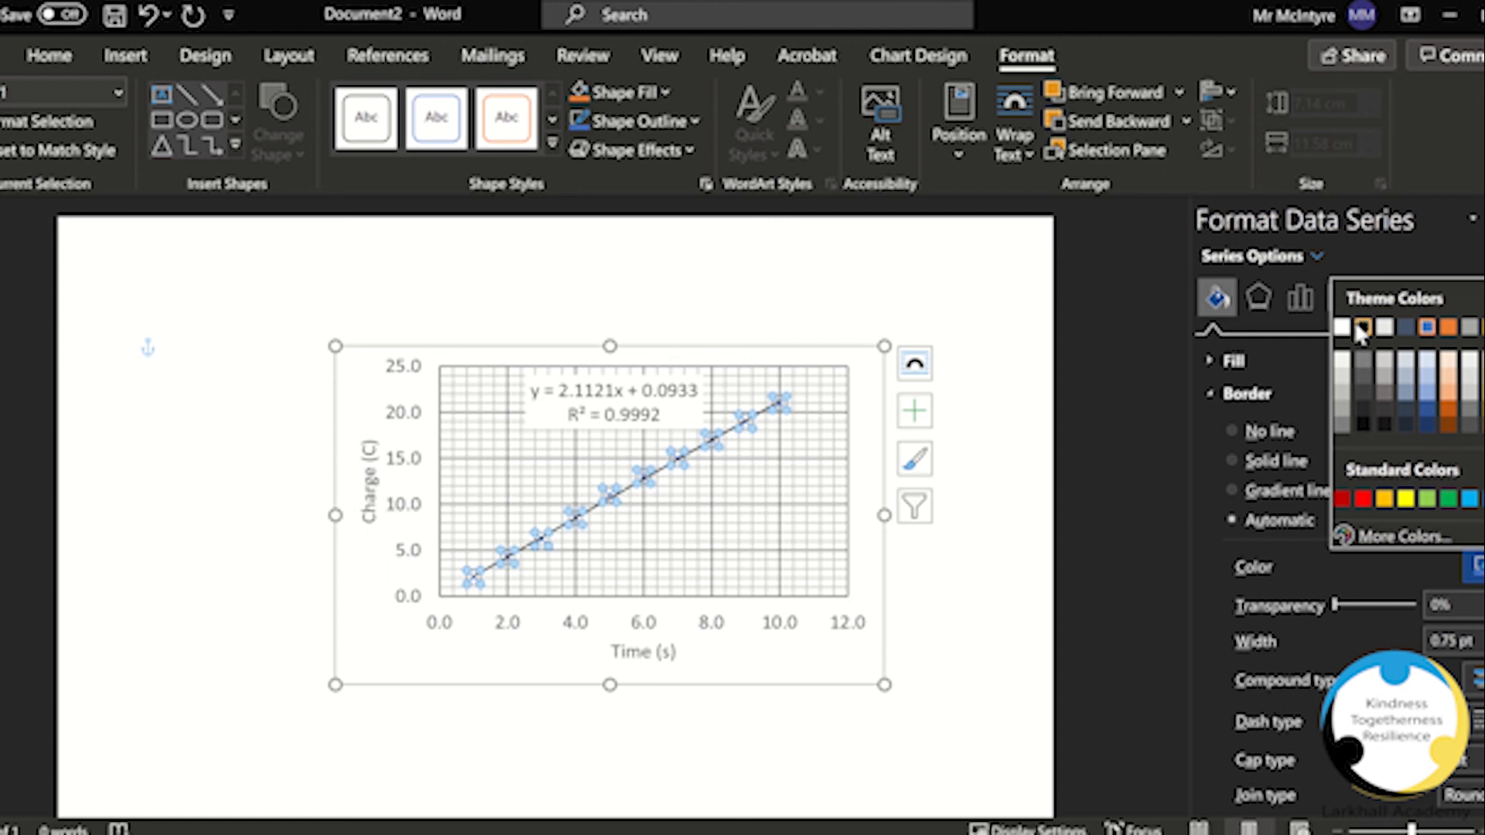
pyautogui.click(1361, 329)
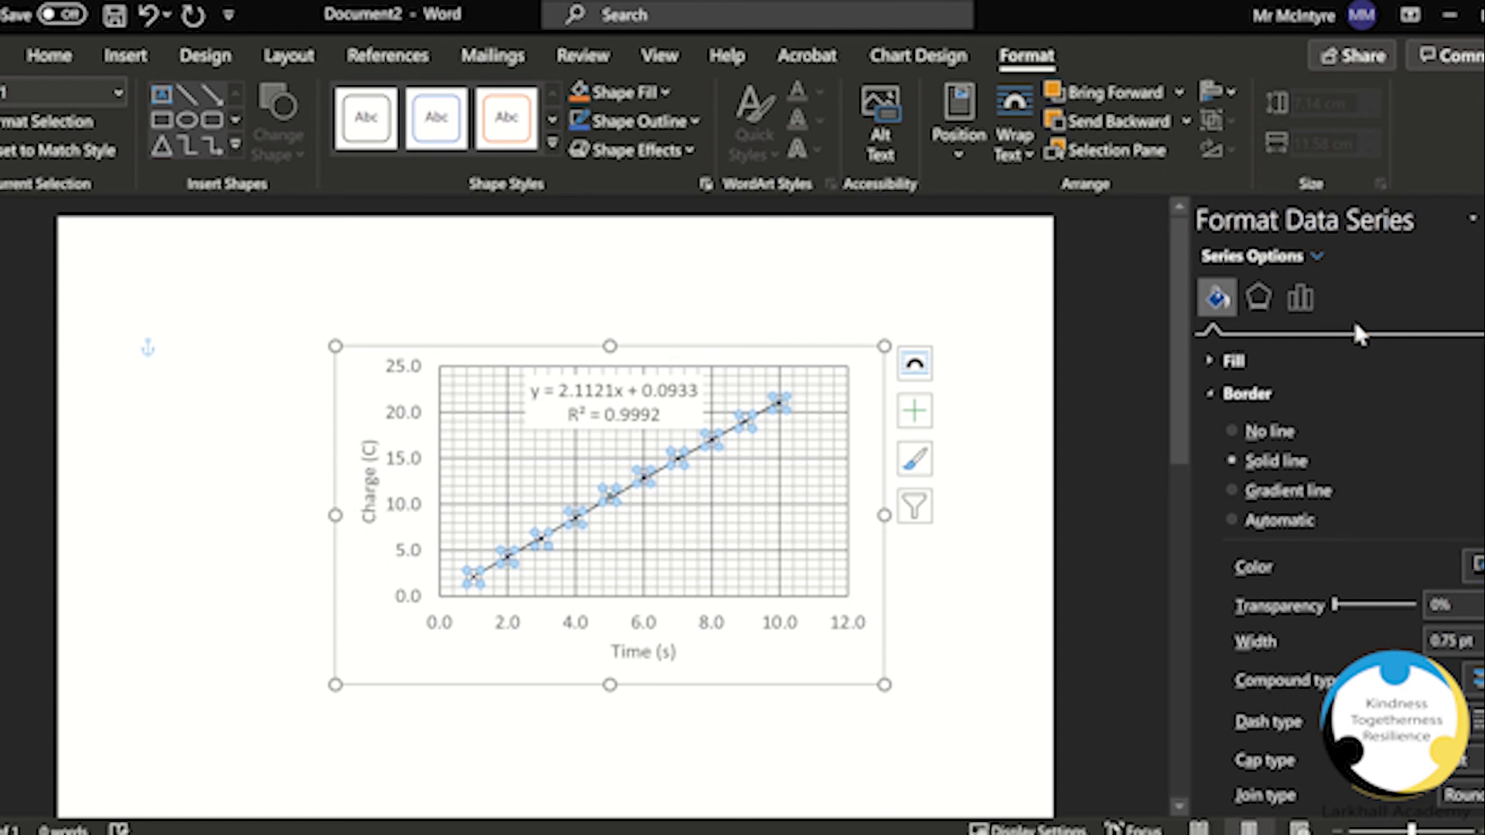
# Step: Switch back to Excel and open the 2. Try it yourself sheet
pyautogui.click(903, 721)
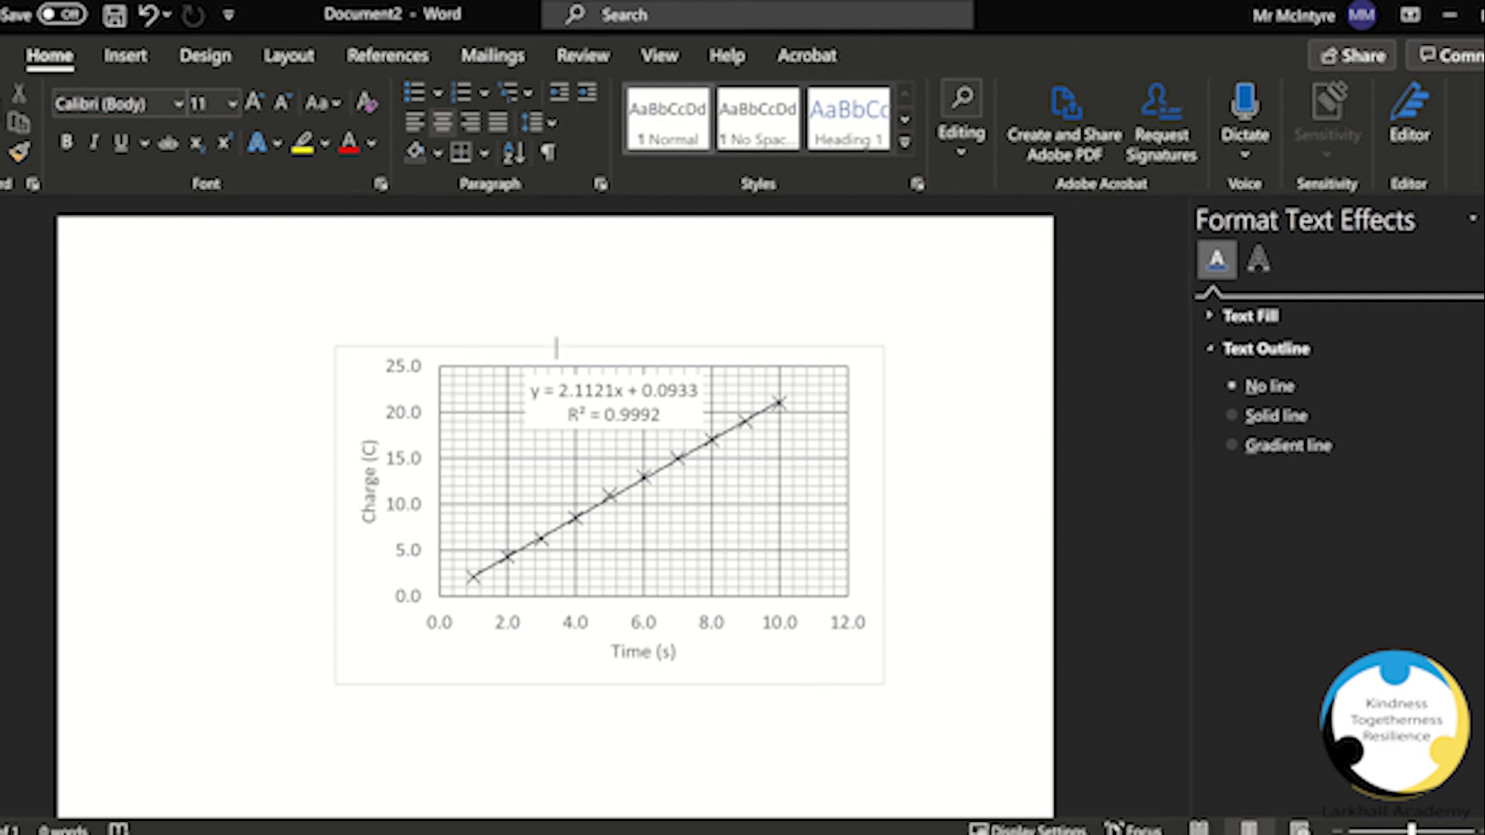
pyautogui.hotkey('alt', 'Tab')
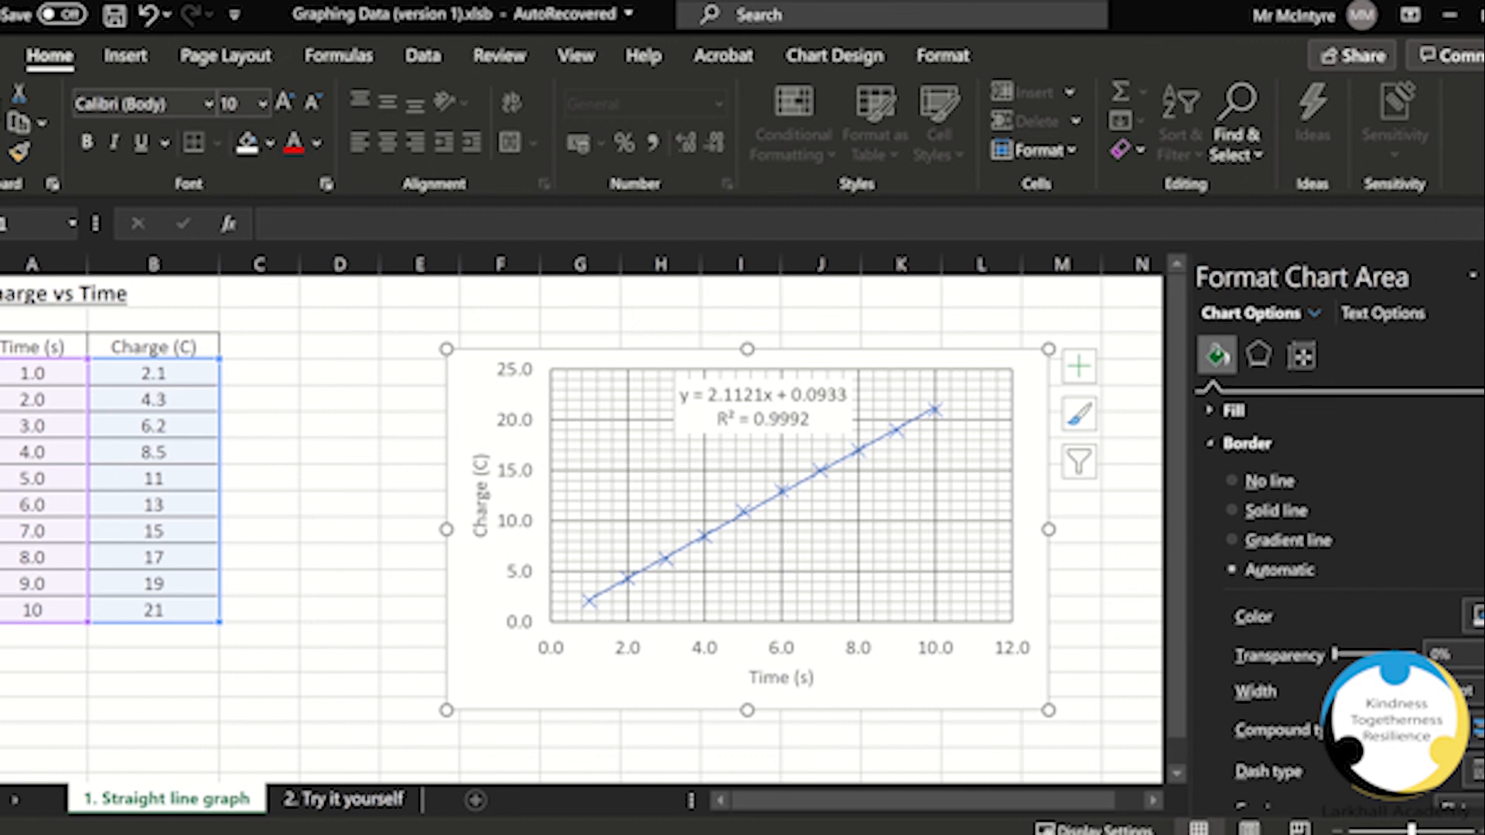
pyautogui.click(385, 804)
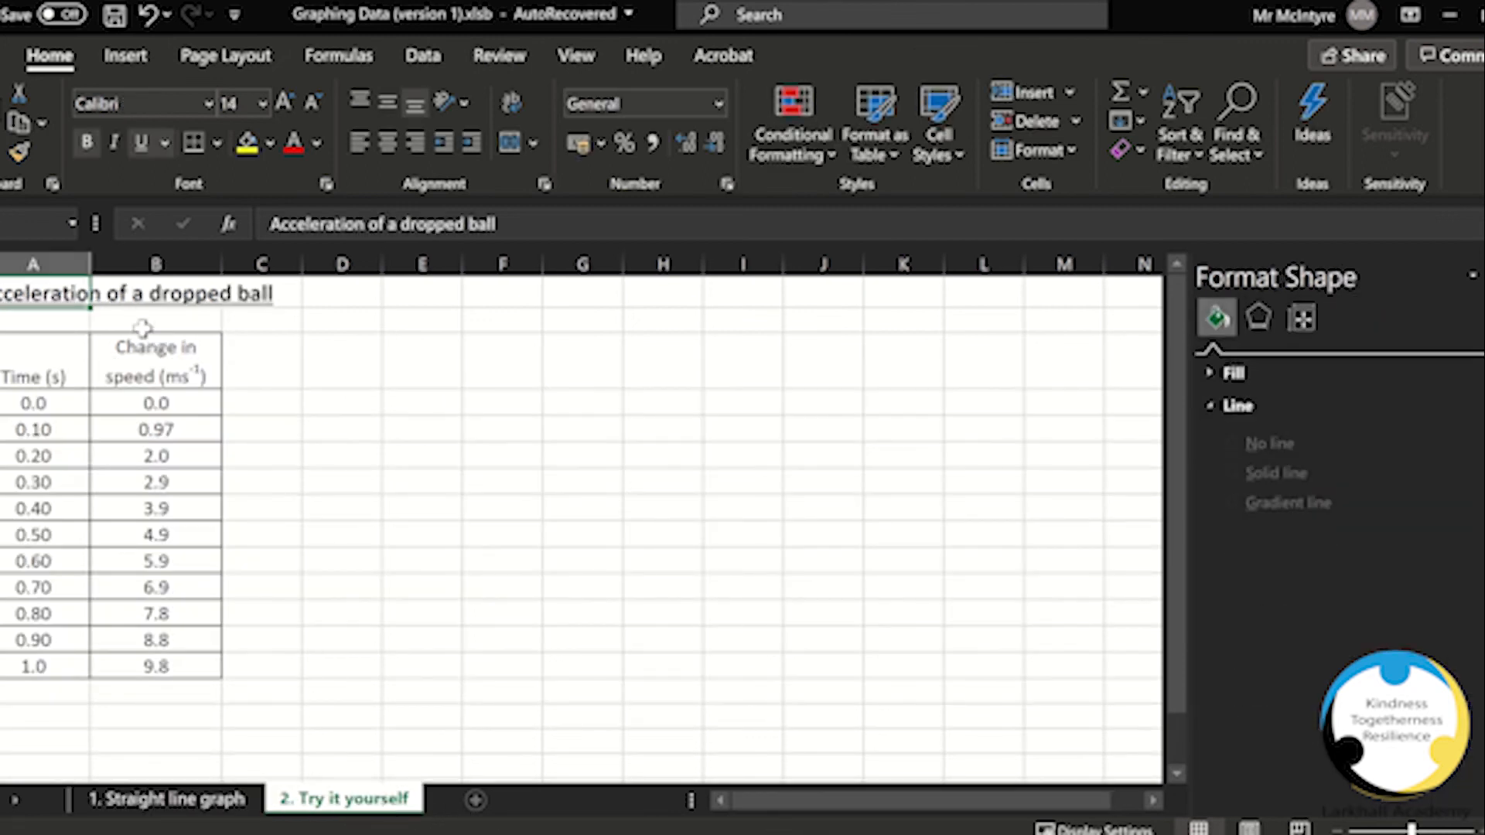